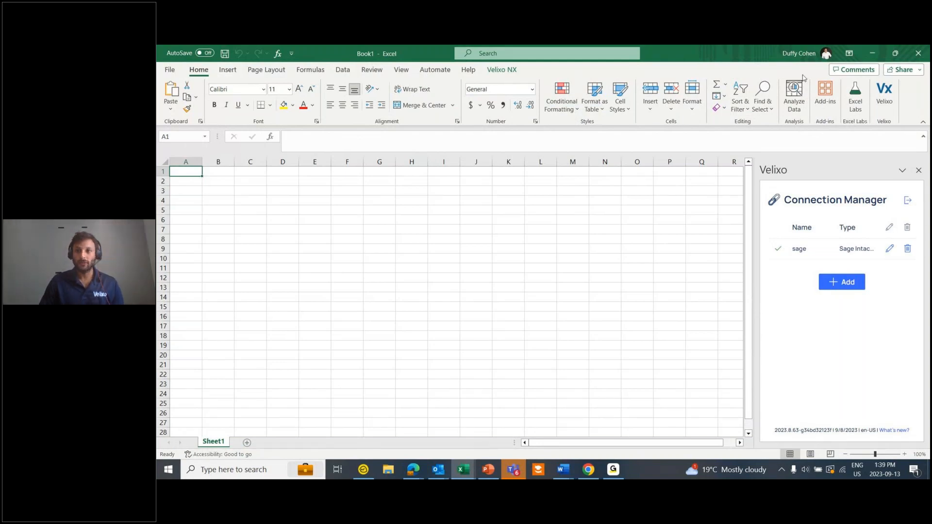
# - Look over the available add-ins and the settings of the sage connection, and close the Velixo pane
pyautogui.click(826, 92)
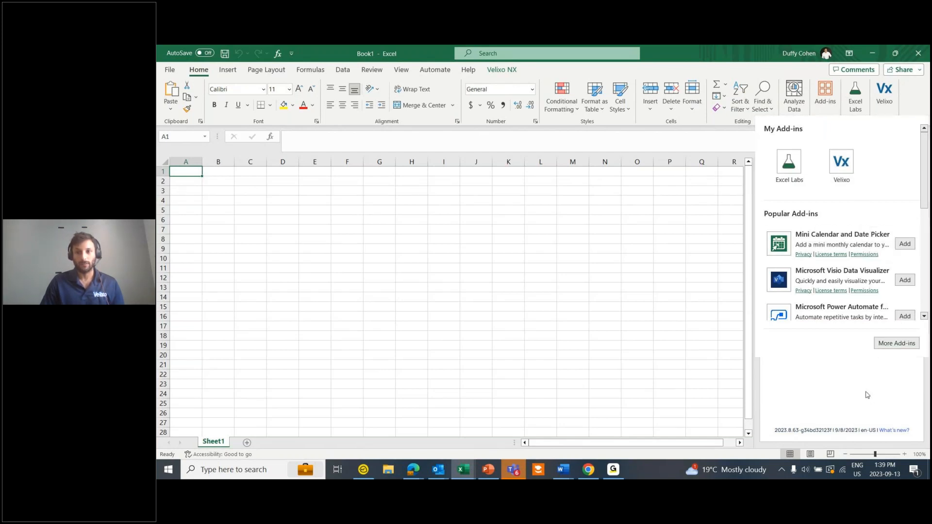
pyautogui.click(616, 307)
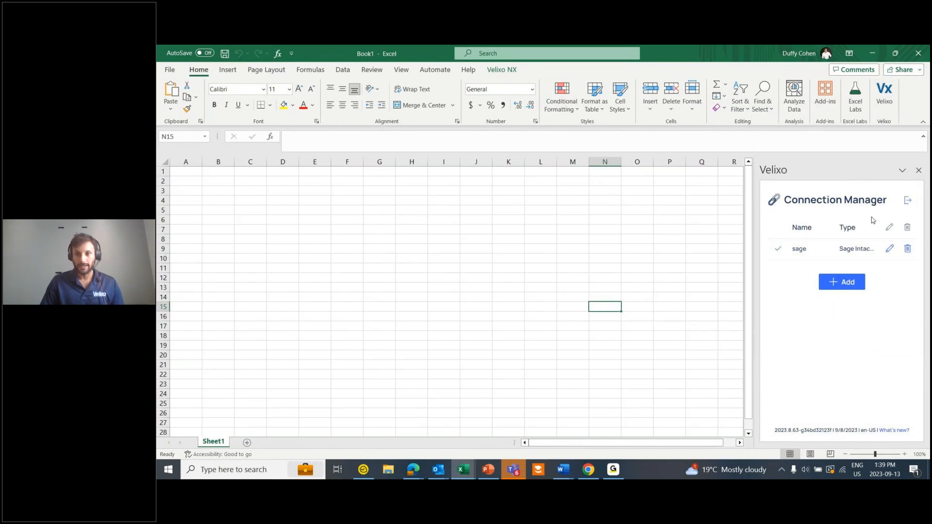
pyautogui.click(888, 251)
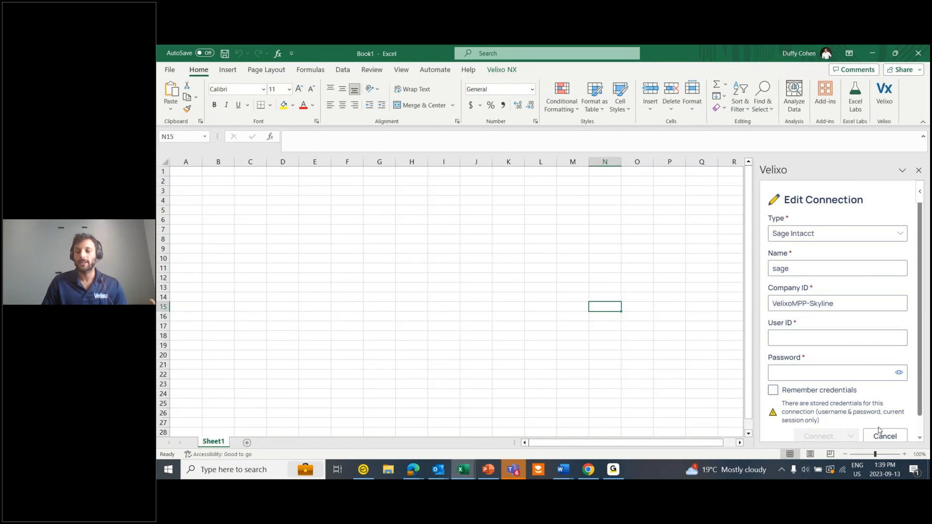
pyautogui.click(902, 435)
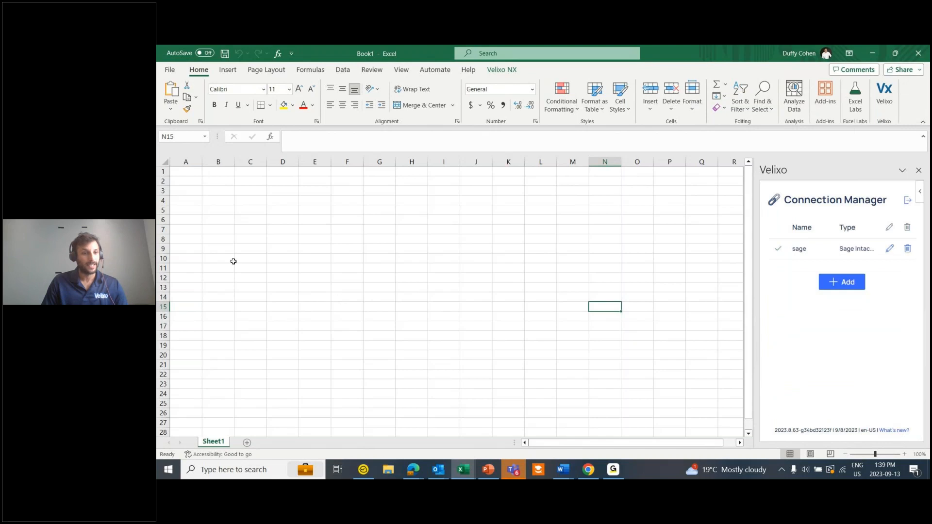
pyautogui.click(919, 170)
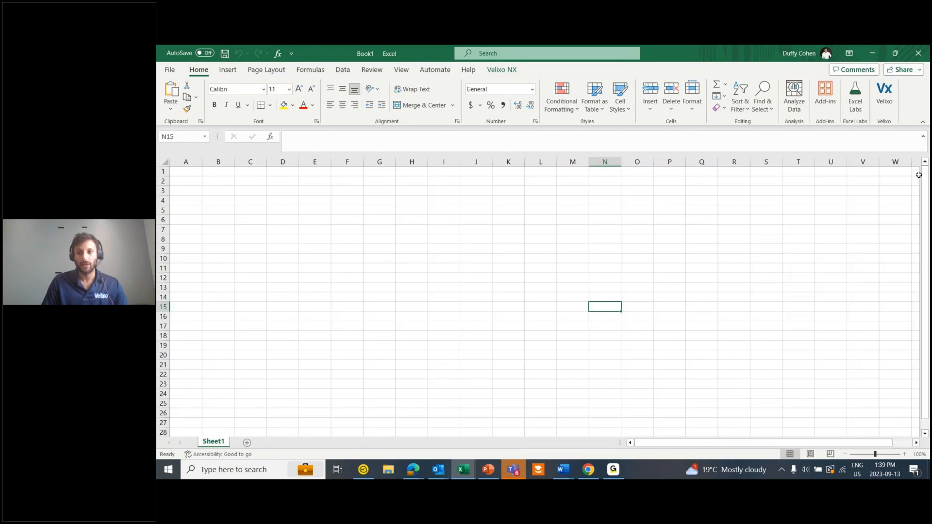
# - Enter the column headers Code, Name and Balance in cells B7 to D7
pyautogui.click(904, 454)
pyautogui.click(904, 454)
pyautogui.click(904, 454)
pyautogui.click(904, 454)
pyautogui.click(905, 454)
pyautogui.click(904, 453)
pyautogui.click(905, 454)
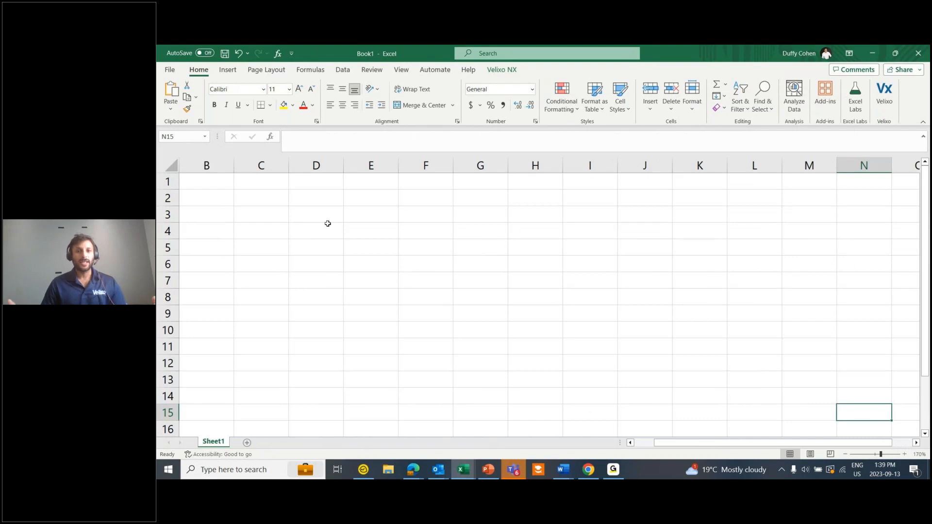
pyautogui.click(509, 72)
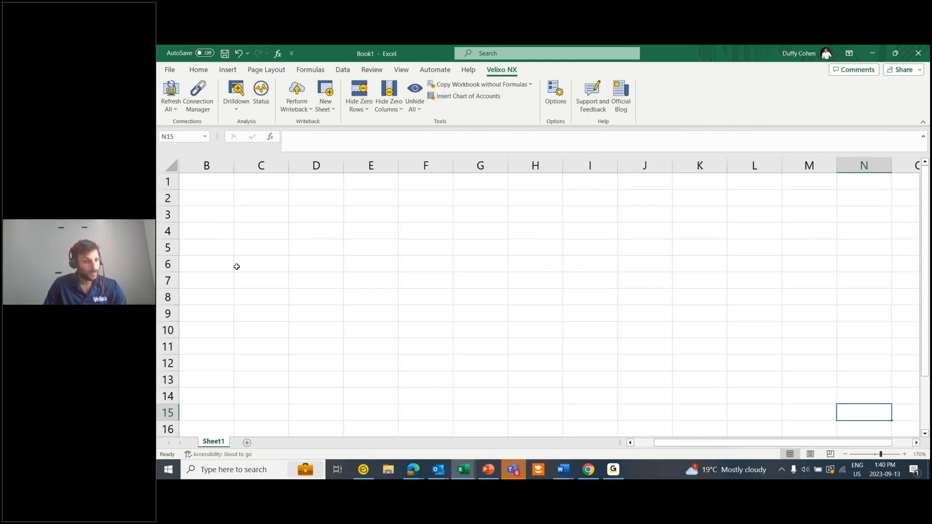
pyautogui.click(219, 280)
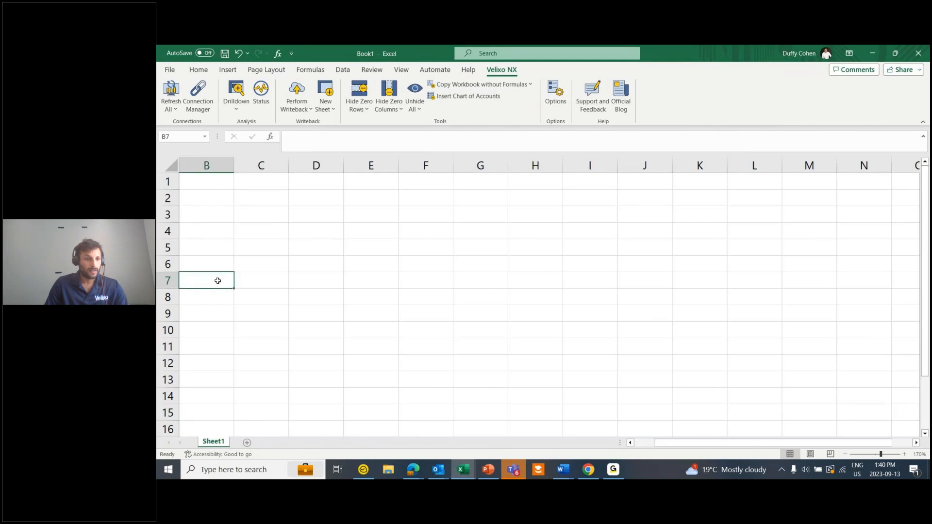
pyautogui.click(904, 454)
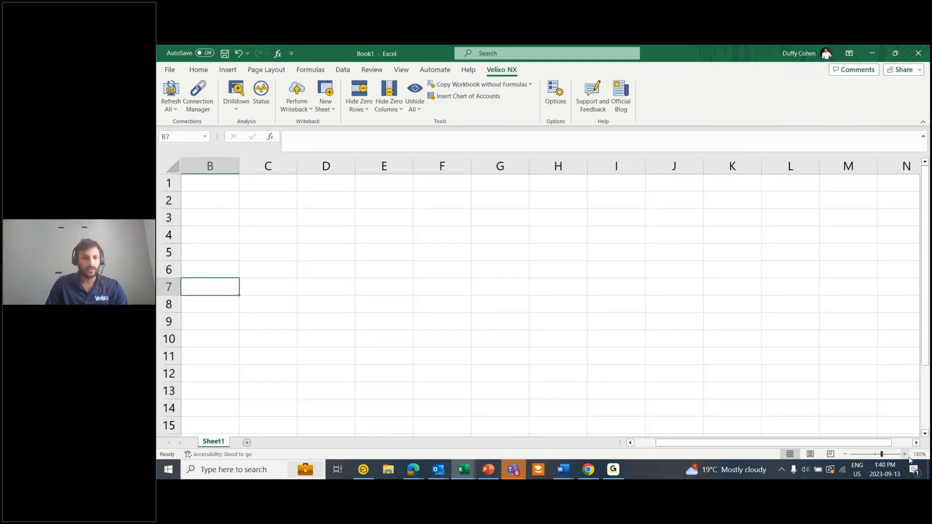
pyautogui.click(904, 454)
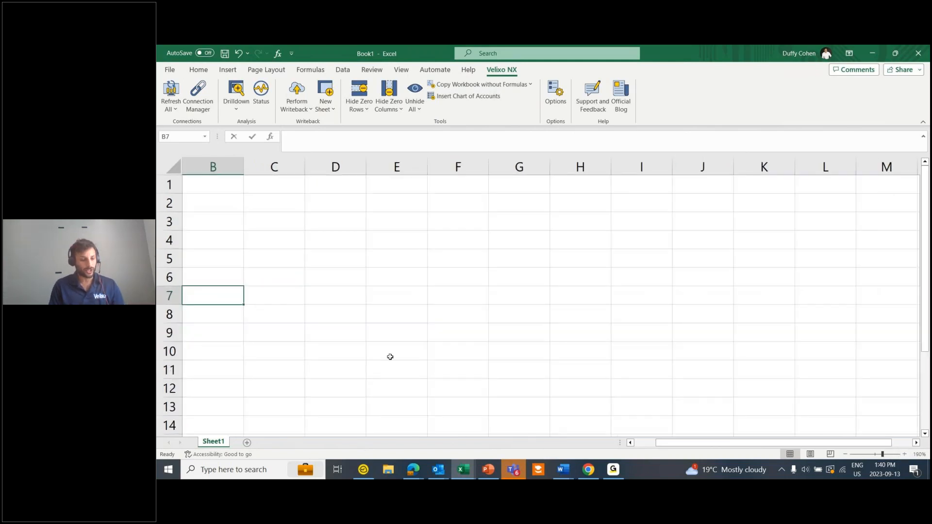
pyautogui.write('Code')
pyautogui.press('Tab')
pyautogui.write('Name')
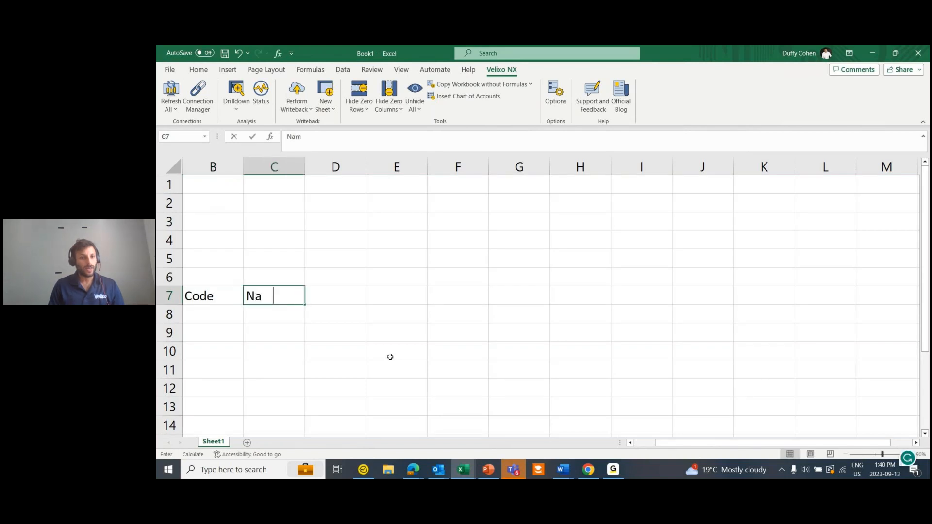
pyautogui.press('Tab')
pyautogui.write('Balance')
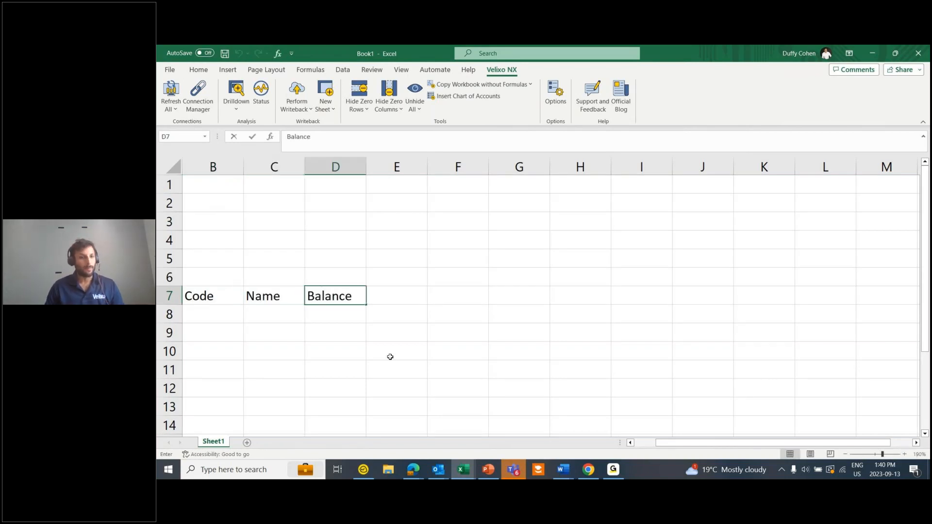
# - Make the headers in B7:D7 bold and underlined, and widen columns B, C and D
pyautogui.moveTo(240, 295); pyautogui.dragTo(322, 292)
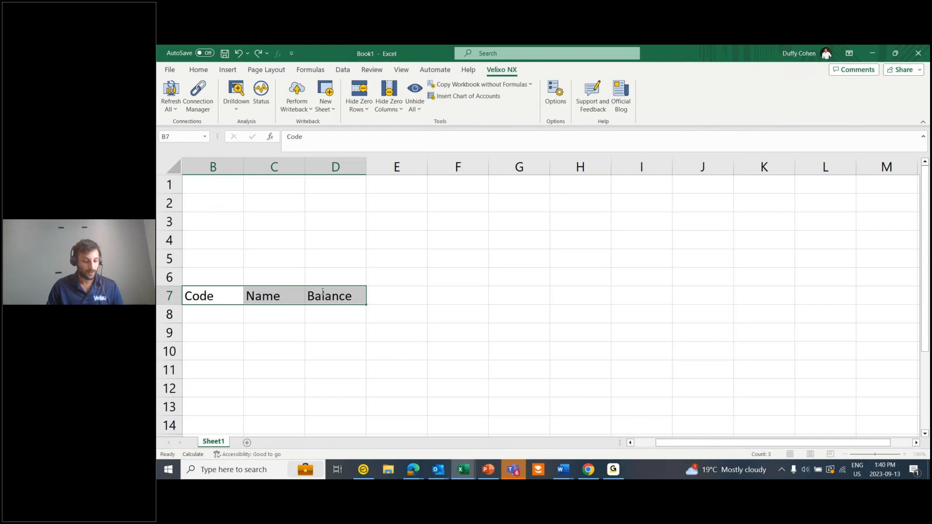
pyautogui.hotkey('ctrl', 'b')
pyautogui.hotkey('ctrl', 'u')
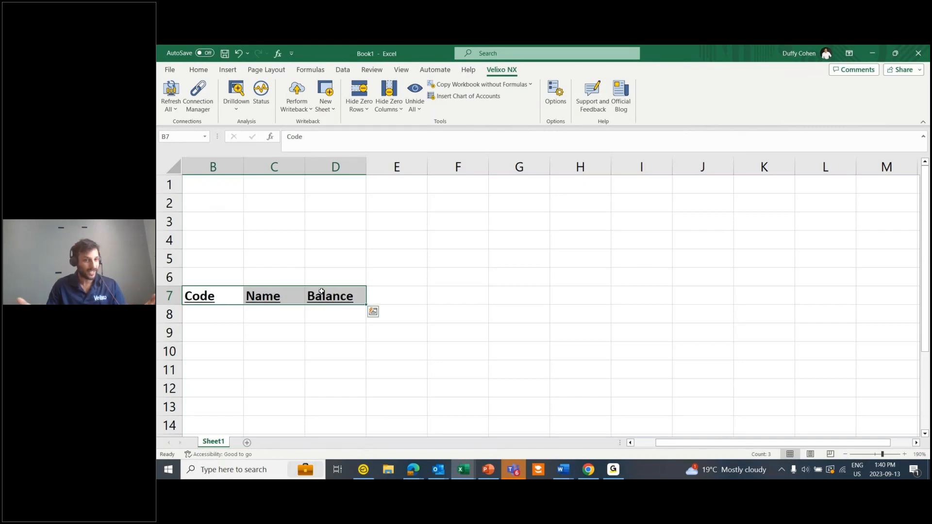
pyautogui.moveTo(242, 171); pyautogui.dragTo(266, 170)
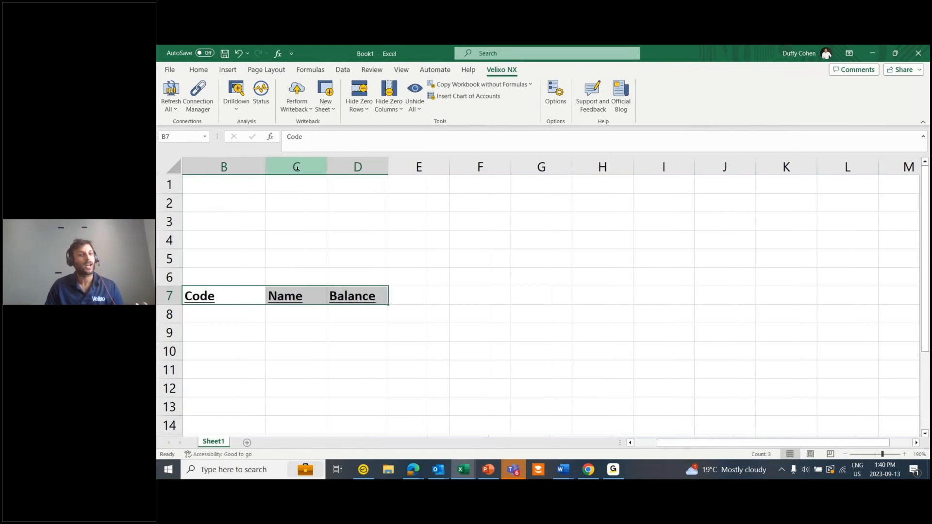
pyautogui.moveTo(326, 167); pyautogui.dragTo(343, 166)
pyautogui.moveTo(405, 166); pyautogui.dragTo(420, 167)
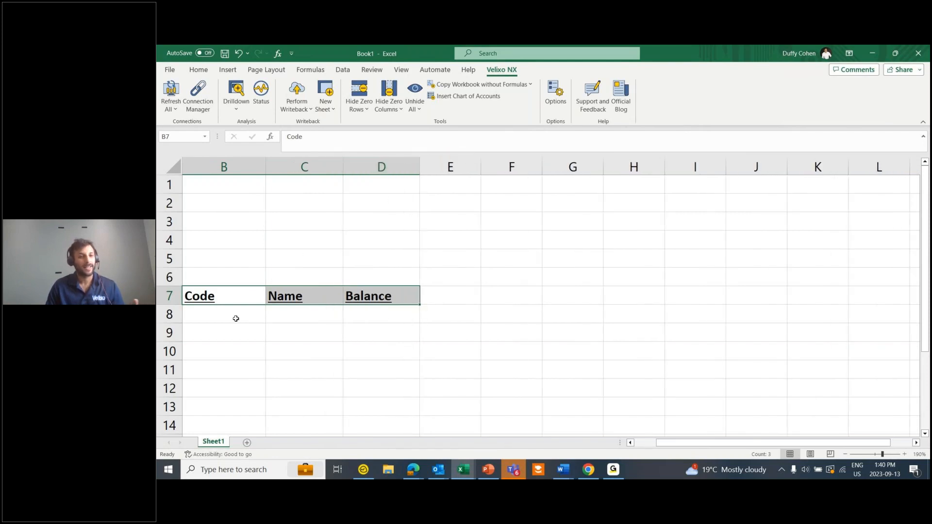
# - Insert the Velixo chart of accounts from the sage connection, starting at cell B8 under the Code header
pyautogui.click(236, 314)
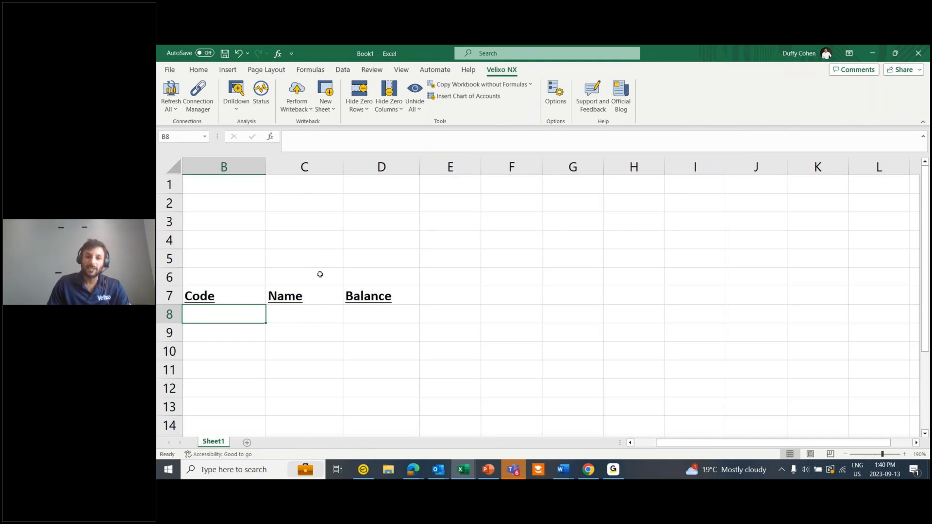
pyautogui.click(484, 96)
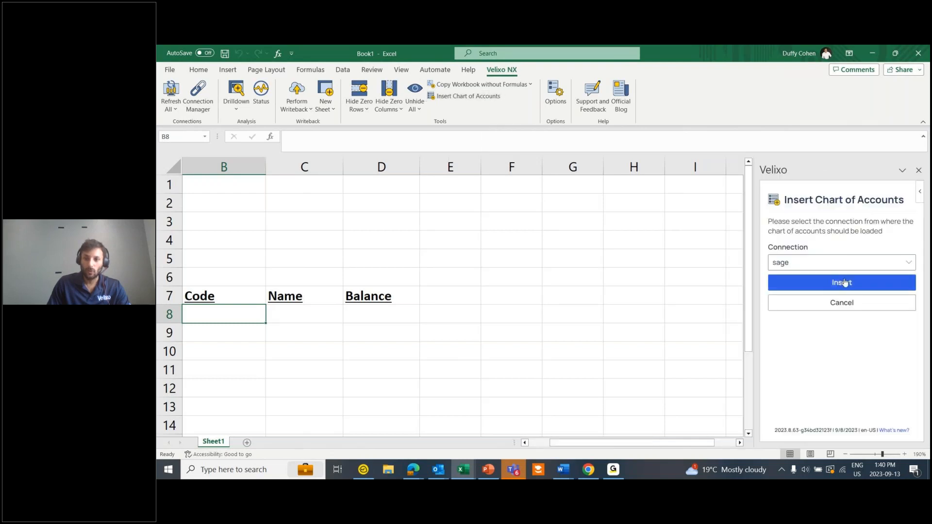
pyautogui.click(845, 284)
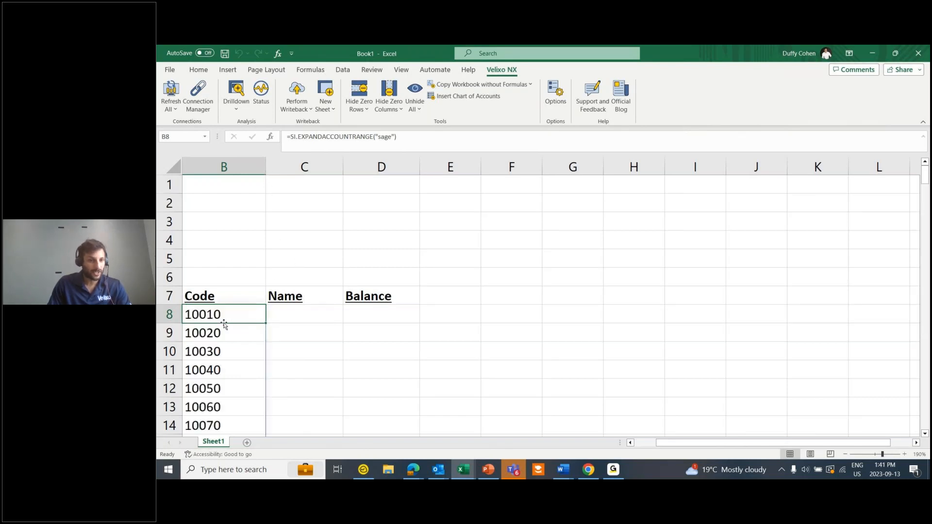
# - Check the inserted account codes and the formula in B8, and run a Smart Refresh of the data
pyautogui.scroll(-4, 272, 299)
pyautogui.scroll(4, 271, 301)
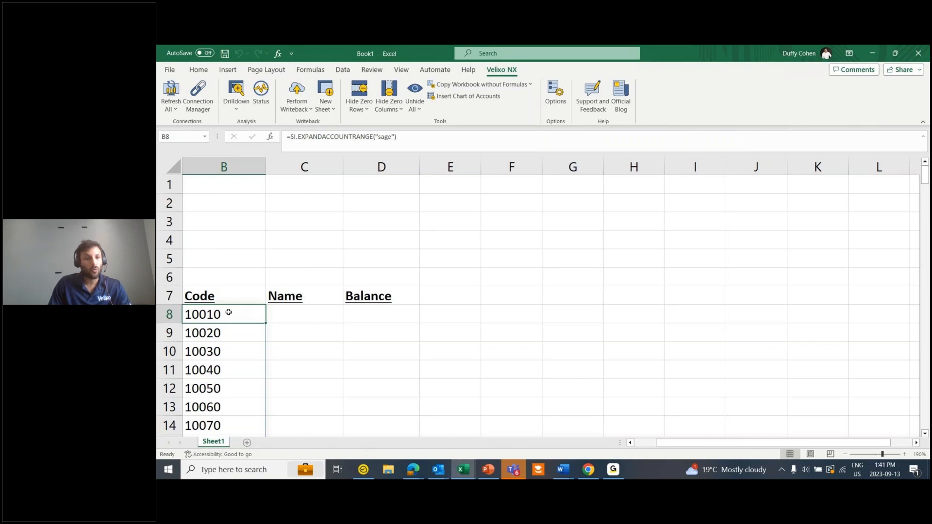
pyautogui.doubleClick(232, 310)
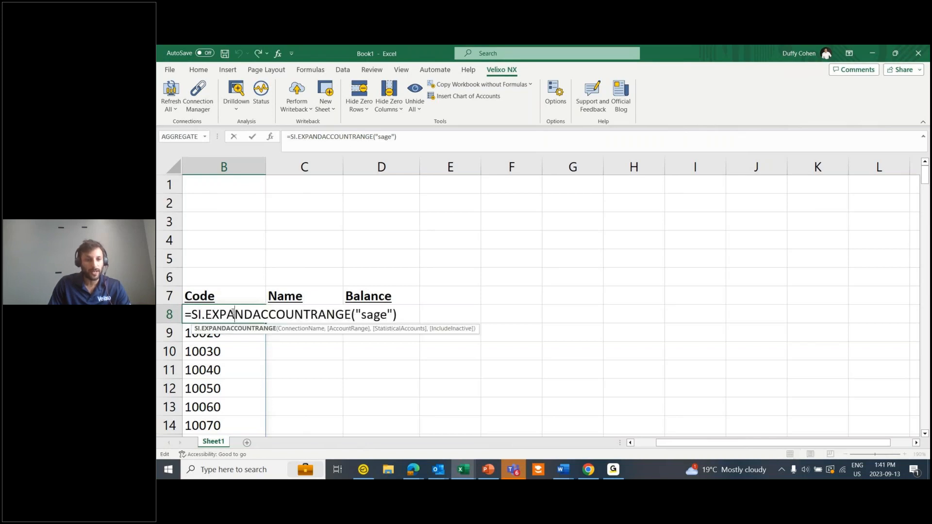
pyautogui.click(238, 255)
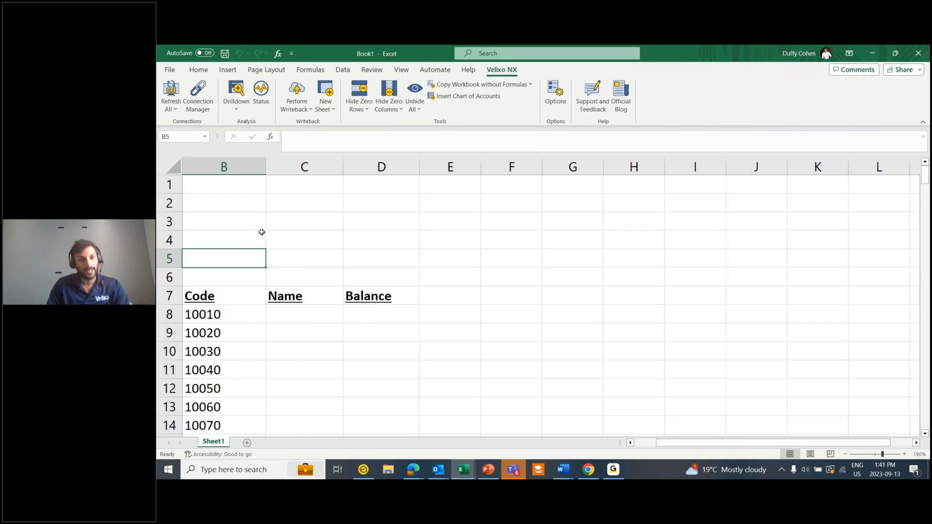
pyautogui.click(171, 106)
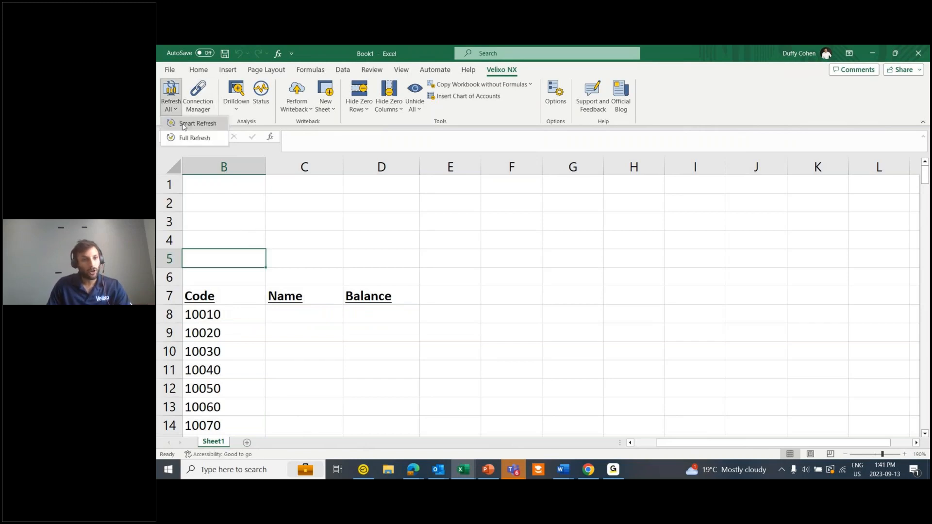
pyautogui.click(183, 126)
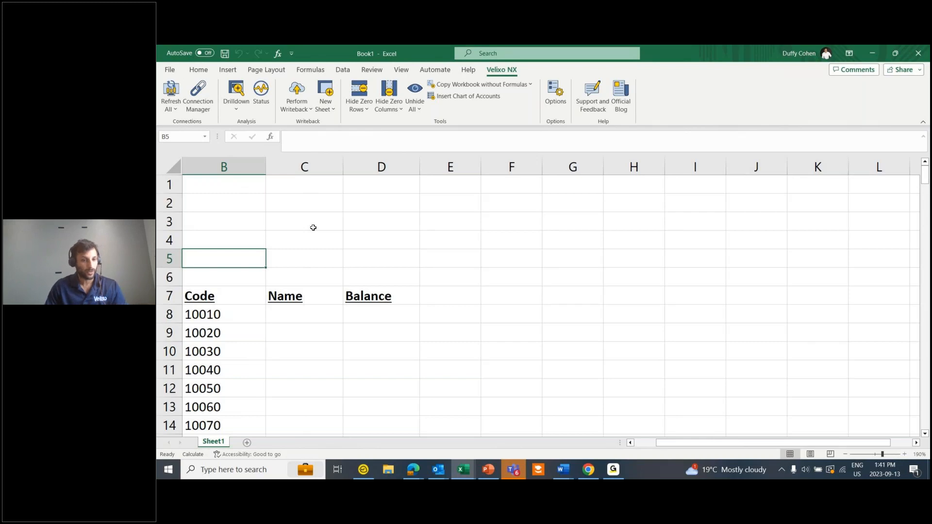
# - Enter =SI.ACCOUNTNAME("sage",B8#) in C8 to pull the names for all account codes, and widen column C
pyautogui.doubleClick(305, 314)
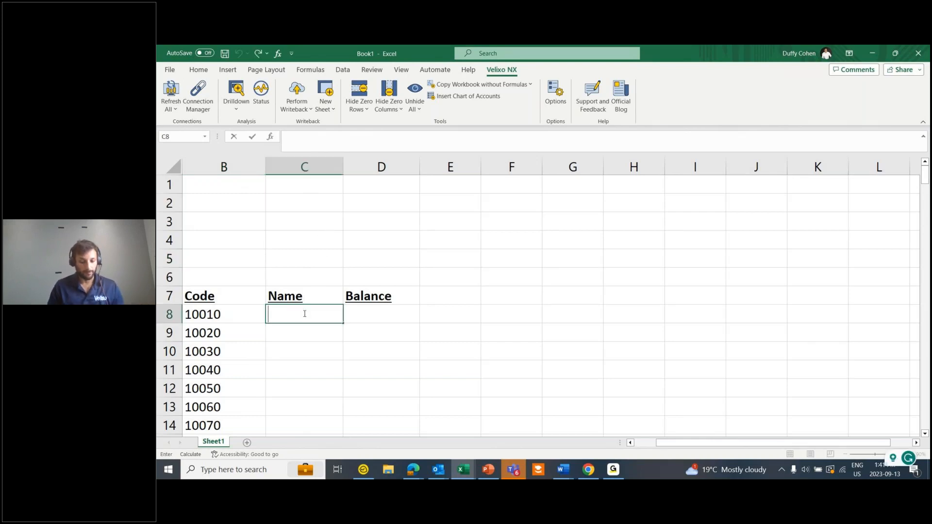
pyautogui.write('=si')
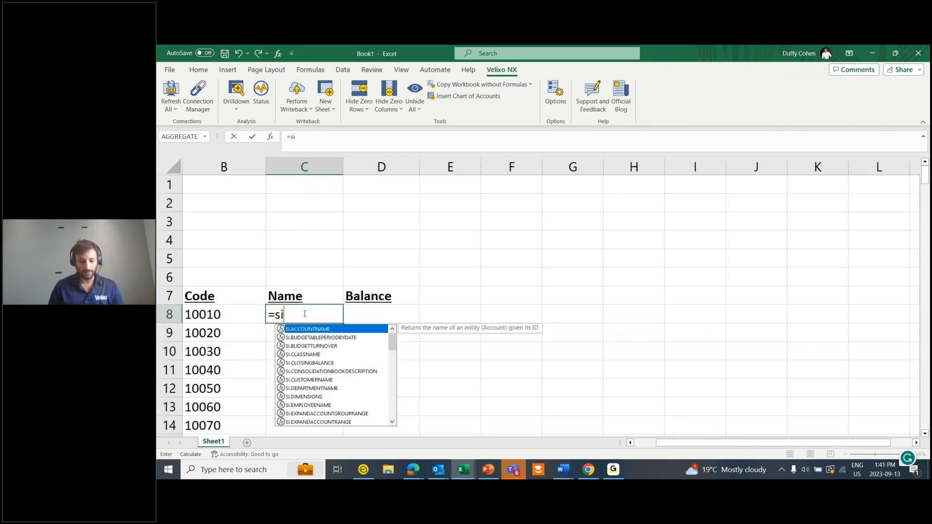
pyautogui.write('.accountname')
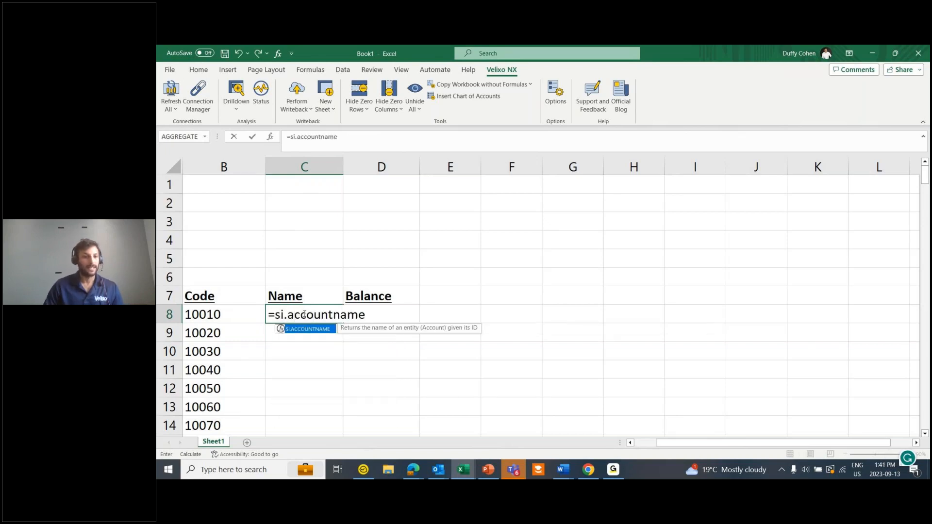
pyautogui.doubleClick(307, 329)
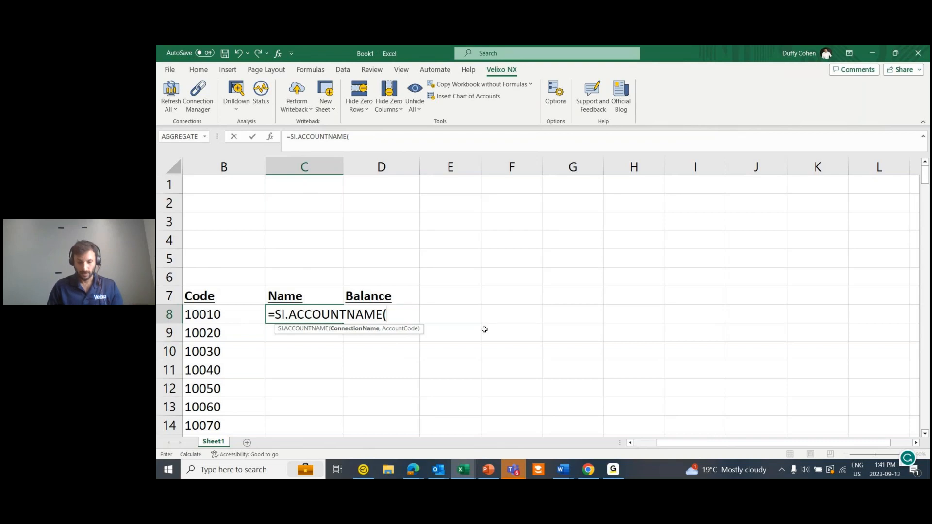
pyautogui.write('sage",')
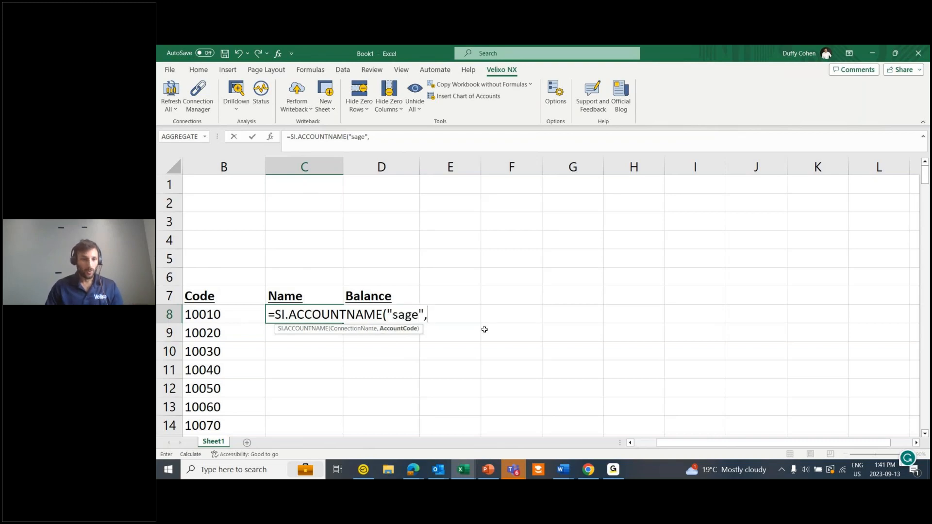
pyautogui.click(211, 314)
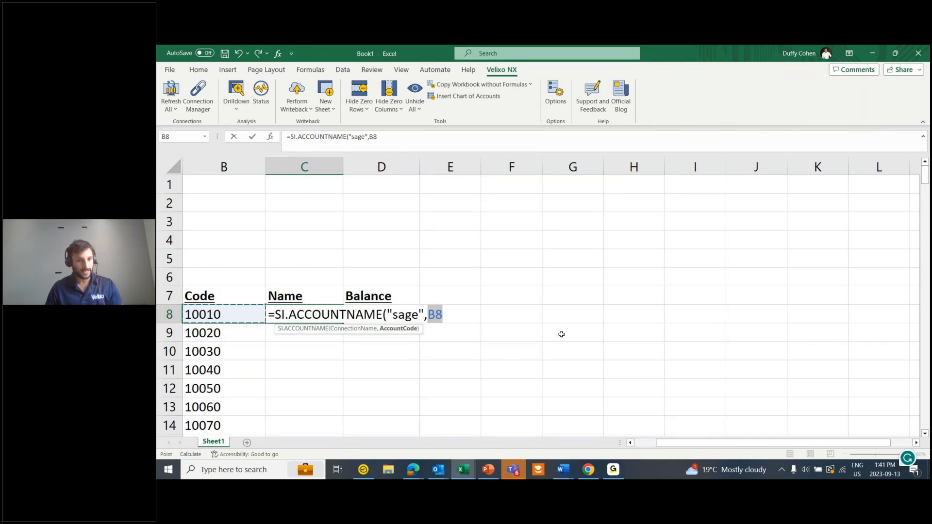
pyautogui.write('#')
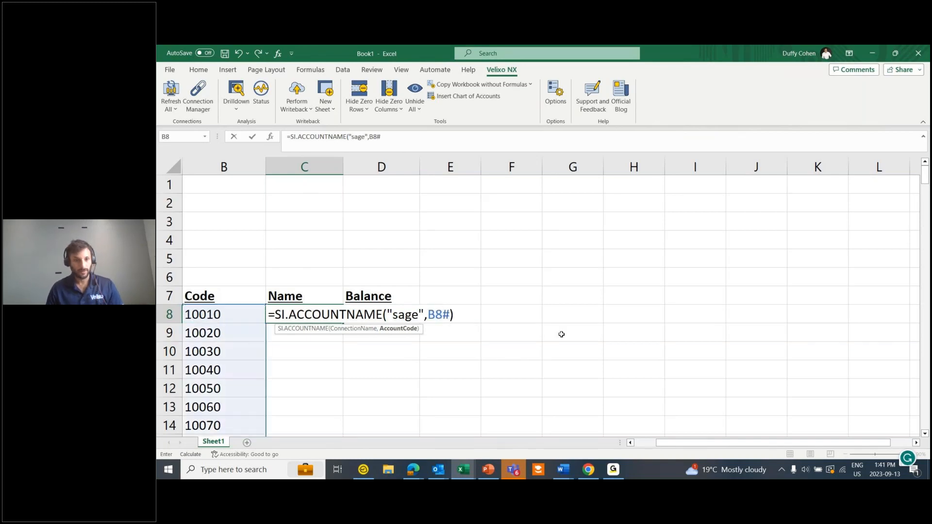
pyautogui.press('Return')
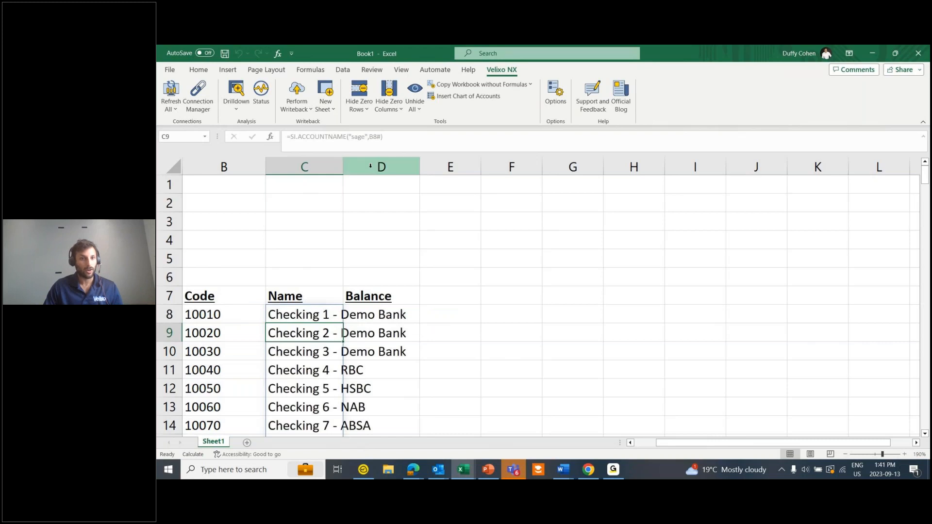
pyautogui.moveTo(342, 166); pyautogui.dragTo(401, 166)
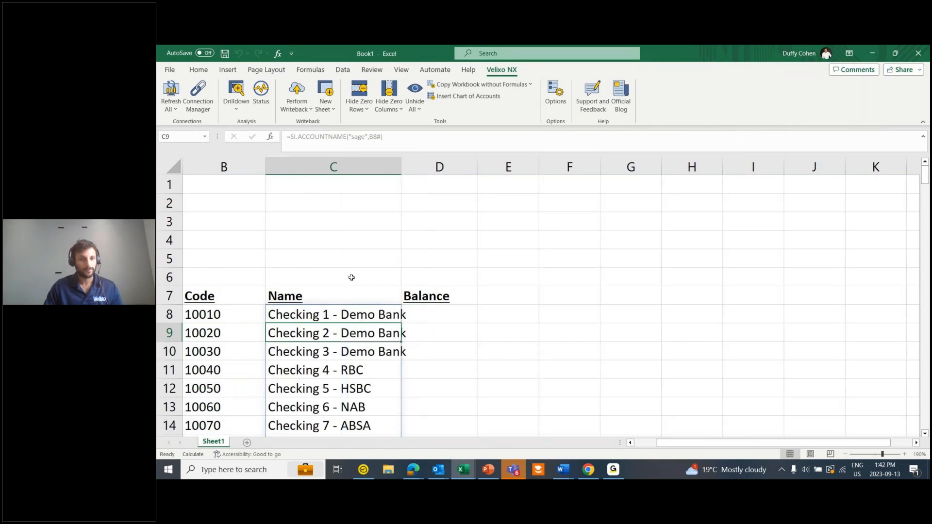
# - Enter the labels from, to and location in cells C1, C2 and C3
pyautogui.click(454, 314)
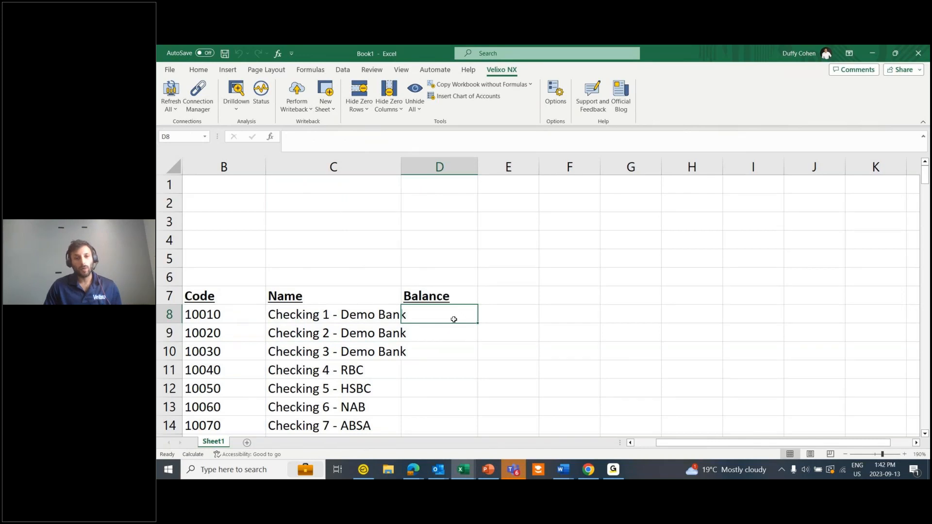
pyautogui.click(361, 178)
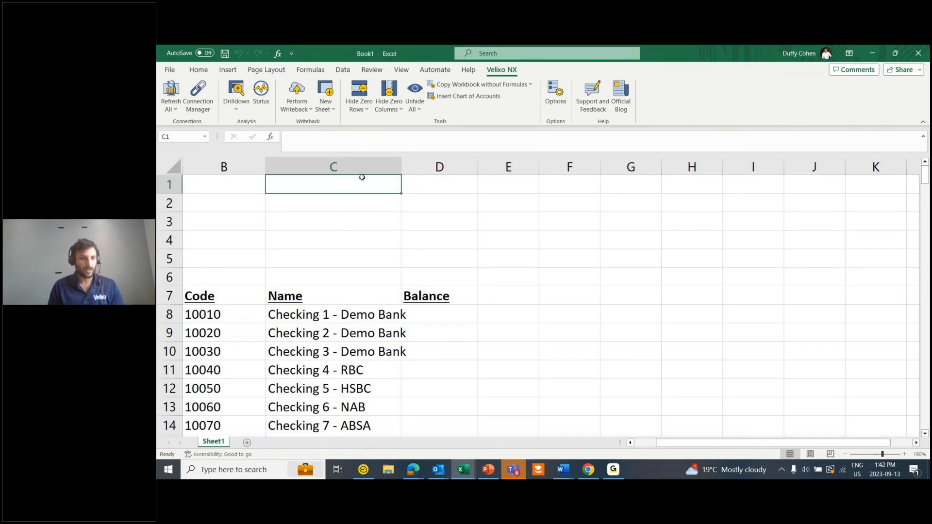
pyautogui.write('from')
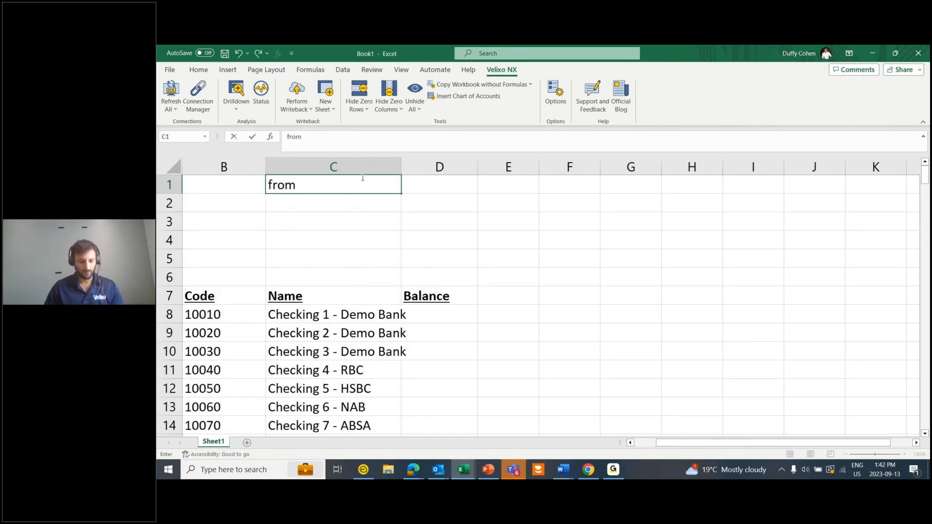
pyautogui.press('Return')
pyautogui.write('to')
pyautogui.press('Return')
pyautogui.write('l')
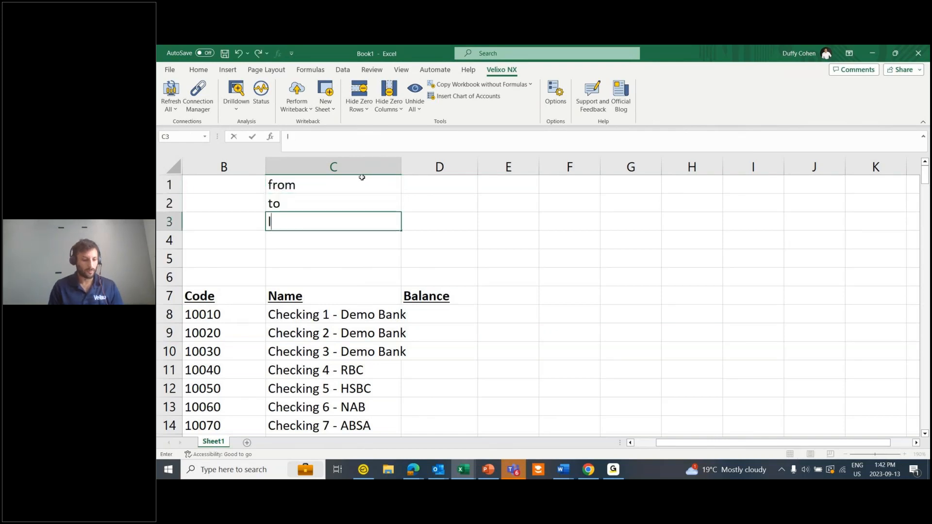
pyautogui.write('ocation')
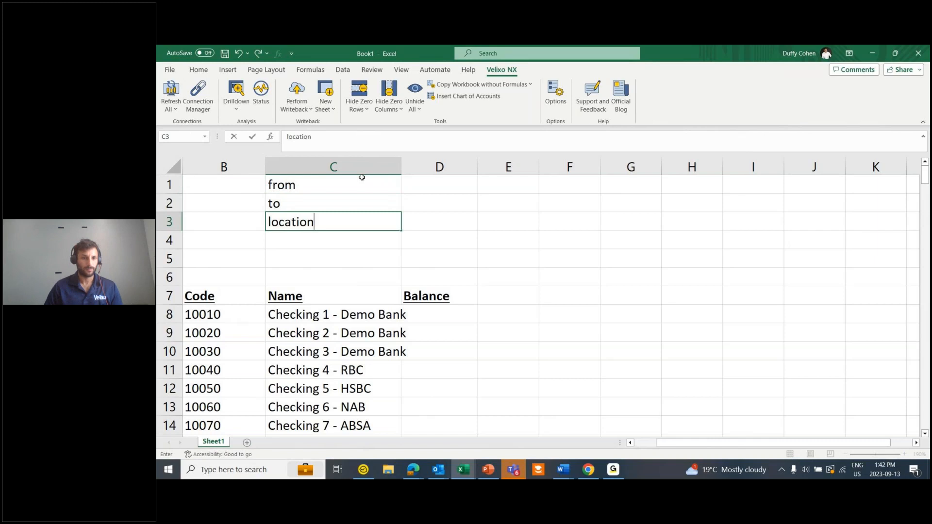
# - Enter the report parameters: location 100 in D3, start date 2019-12-01 in D1 and end date 2019-12-31 in D2
pyautogui.press('Tab')
pyautogui.write('100')
pyautogui.press('Up')
pyautogui.press('Up')
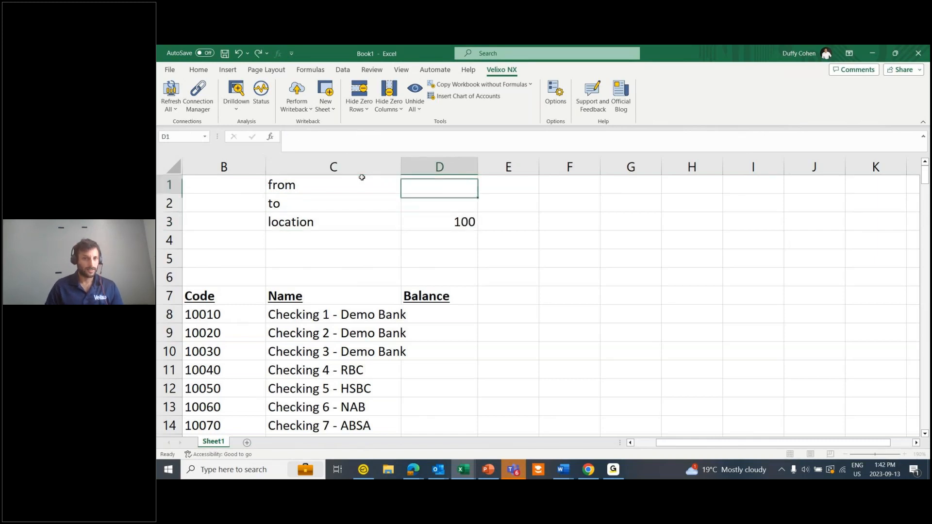
pyautogui.write('2')
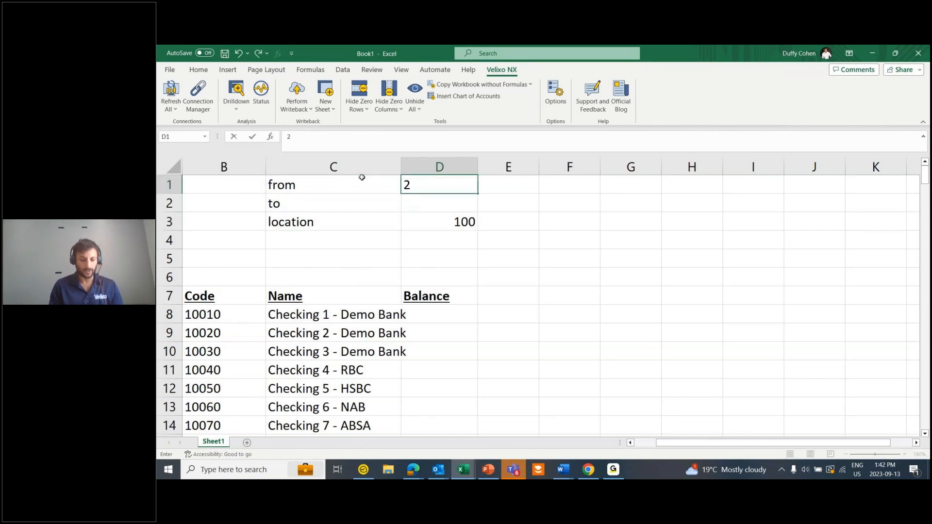
pyautogui.write('019-12-01')
pyautogui.press('Return')
pyautogui.write('2019-12-')
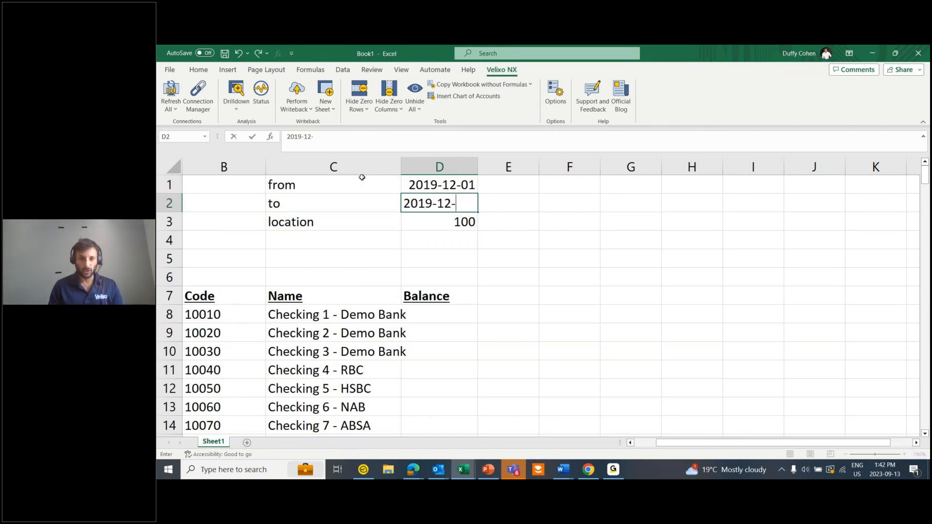
pyautogui.write('31')
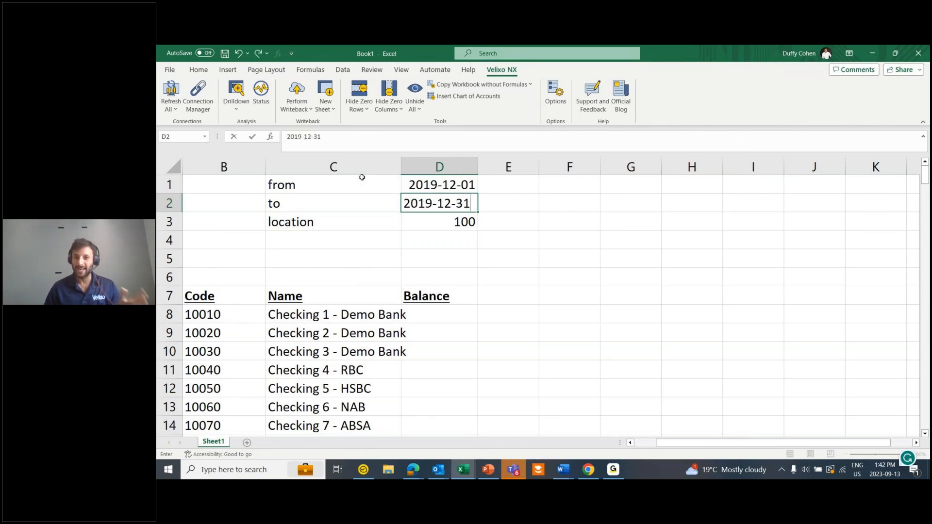
pyautogui.press('Return')
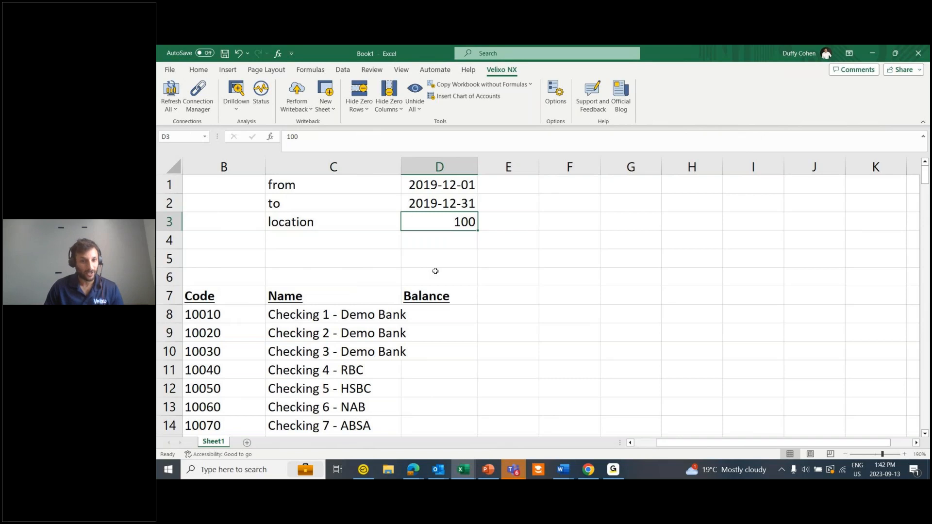
# - Insert the SI.CLOSINGBALANCE function from the Velixo category into D8, and move its arguments dialog clear of the parameter cells
pyautogui.click(442, 316)
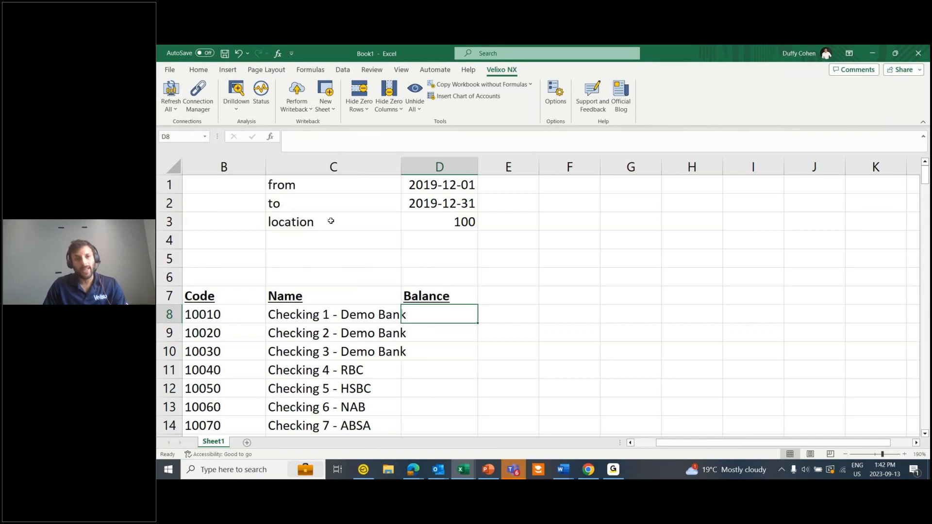
pyautogui.click(278, 54)
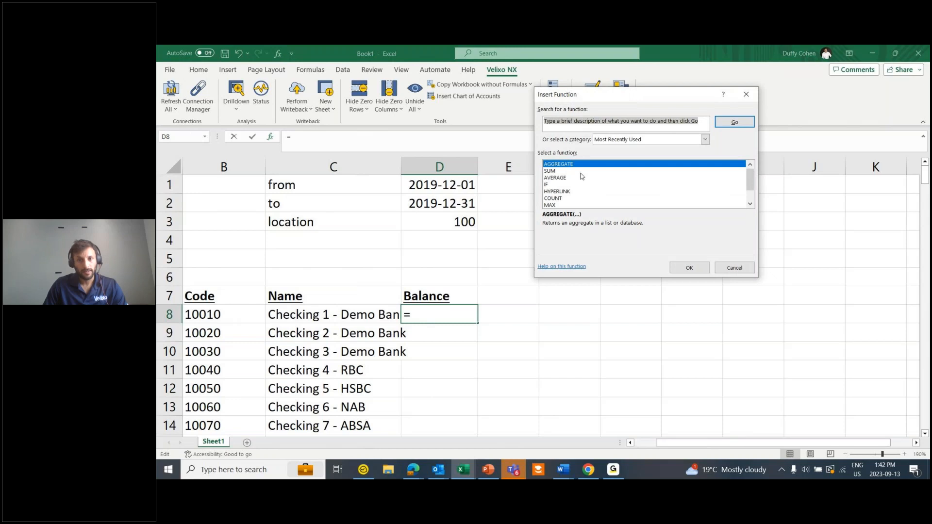
pyautogui.click(705, 139)
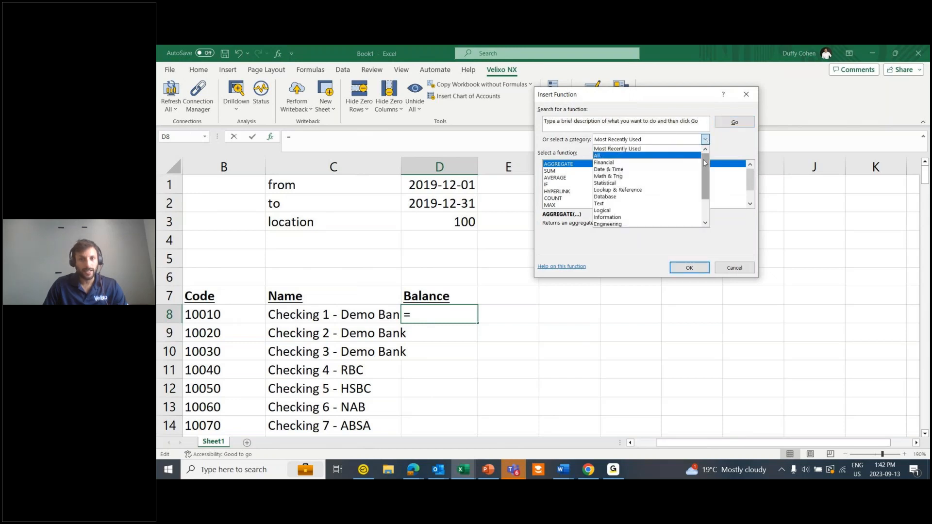
pyautogui.moveTo(705, 162); pyautogui.dragTo(705, 196)
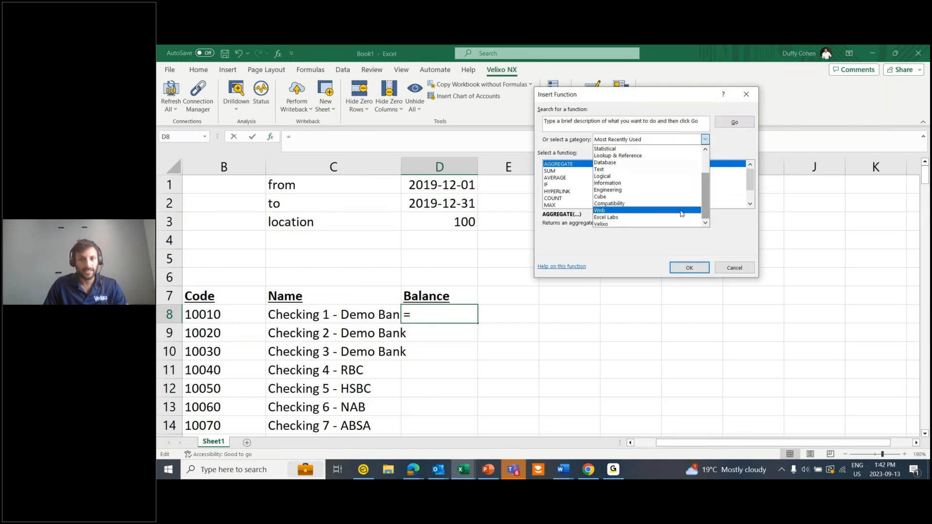
pyautogui.click(630, 224)
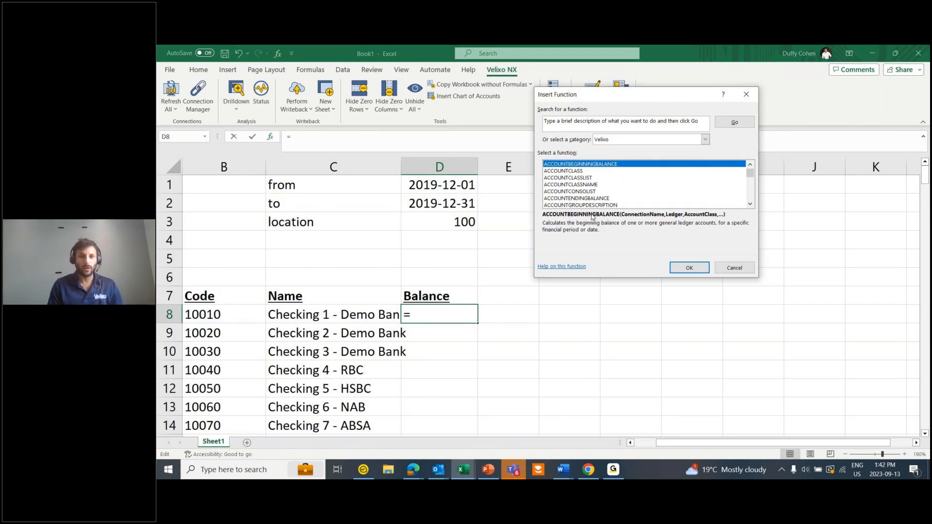
pyautogui.press('s')
pyautogui.press('Down')
pyautogui.press('Down')
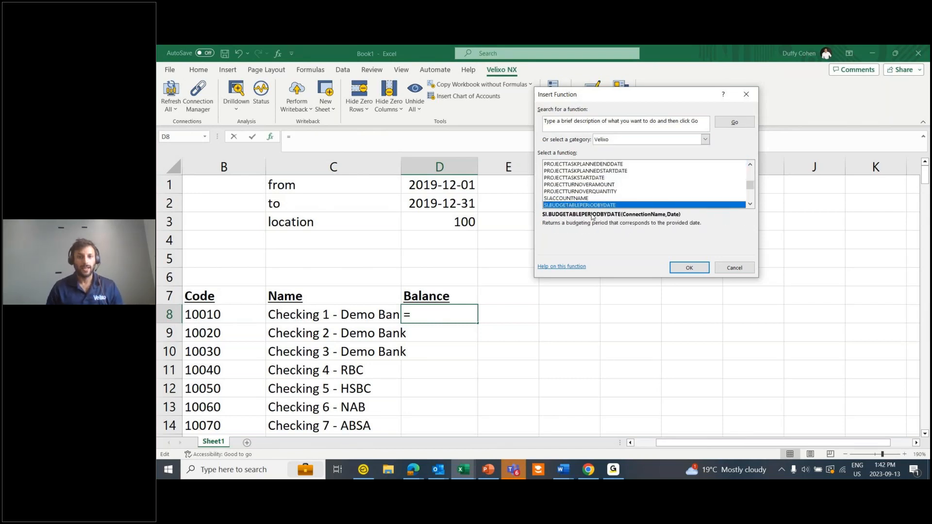
pyautogui.press('Down')
pyautogui.press('Down')
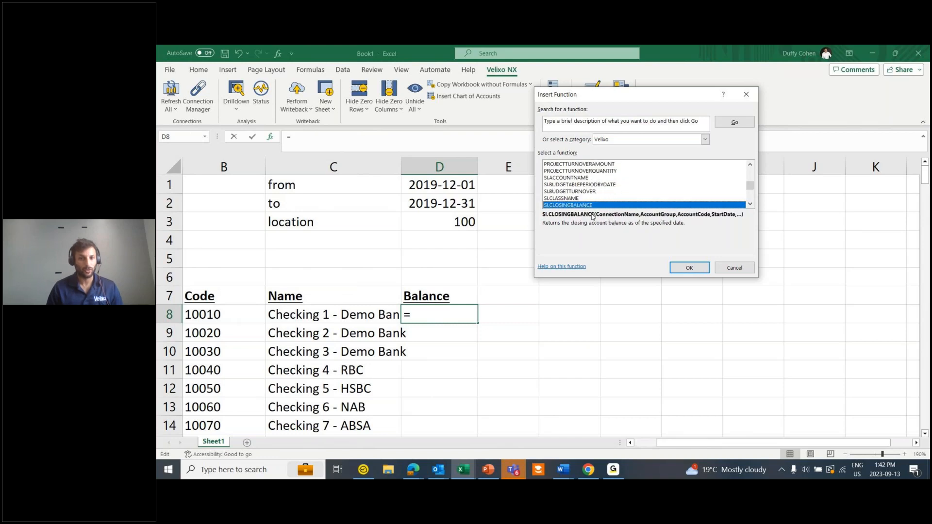
pyautogui.click(689, 268)
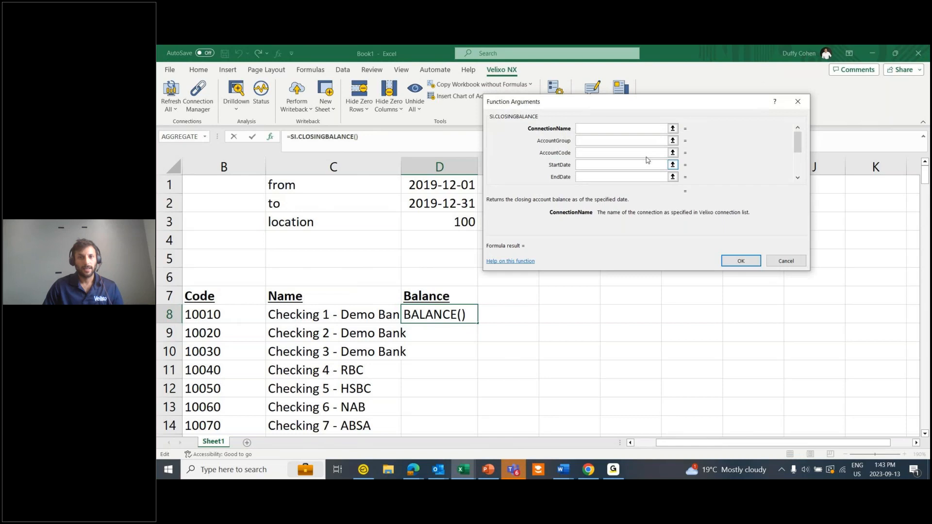
pyautogui.moveTo(634, 146); pyautogui.dragTo(643, 168)
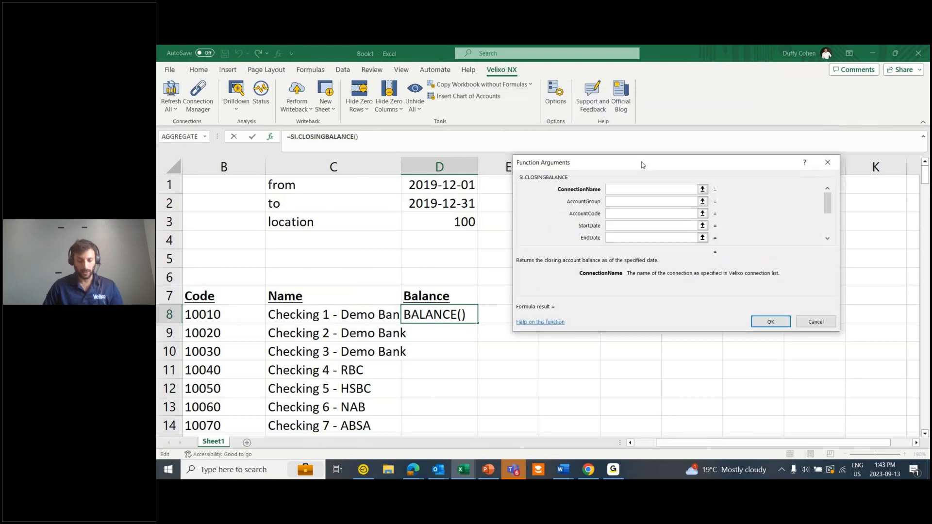
pyautogui.write('ÈsageÈ')
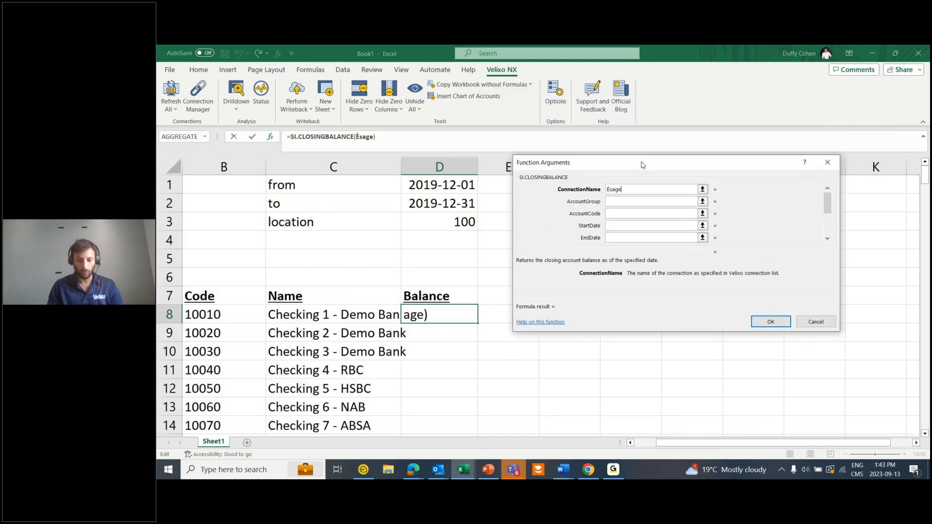
pyautogui.press('BackSpace')
pyautogui.press('BackSpace')
pyautogui.press('BackSpace')
pyautogui.press('BackSpace')
pyautogui.press('BackSpace')
pyautogui.press('BackSpace')
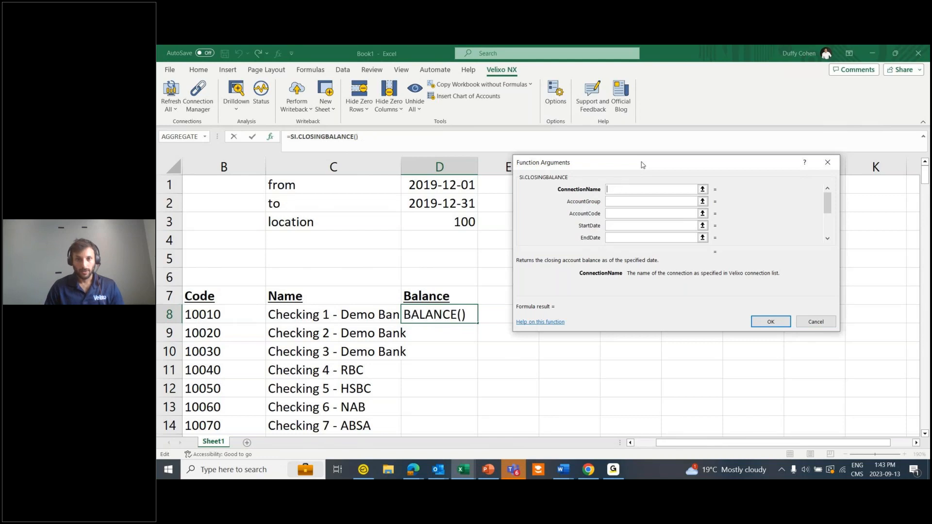
# - Set the function's ConnectionName to "sage" and its AccountCode to $B8, leaving AccountGroup empty
pyautogui.press('super+space')
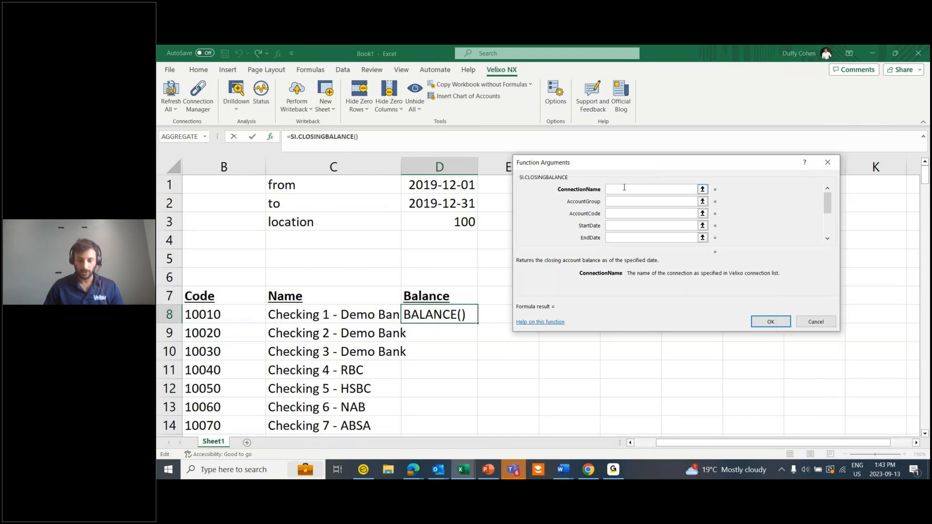
pyautogui.write('"sage"')
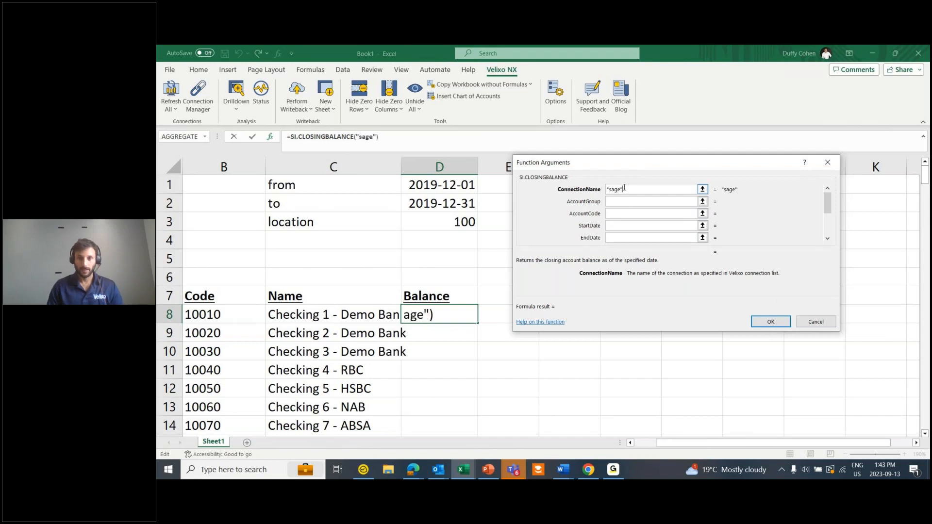
pyautogui.press('Tab')
pyautogui.press('Tab')
pyautogui.click(217, 316)
pyautogui.press('F4')
pyautogui.press('F4')
pyautogui.press('F4')
pyautogui.press('Tab')
# - Set StartDate to D$1, EndDate to D$2 and LocationId to D$3, leaving Books, Dimensions and UserDefinedDimensions empty
pyautogui.click(452, 188)
pyautogui.press('F4')
pyautogui.press('F4')
pyautogui.press('Tab')
pyautogui.click(449, 208)
pyautogui.press('F4')
pyautogui.press('F4')
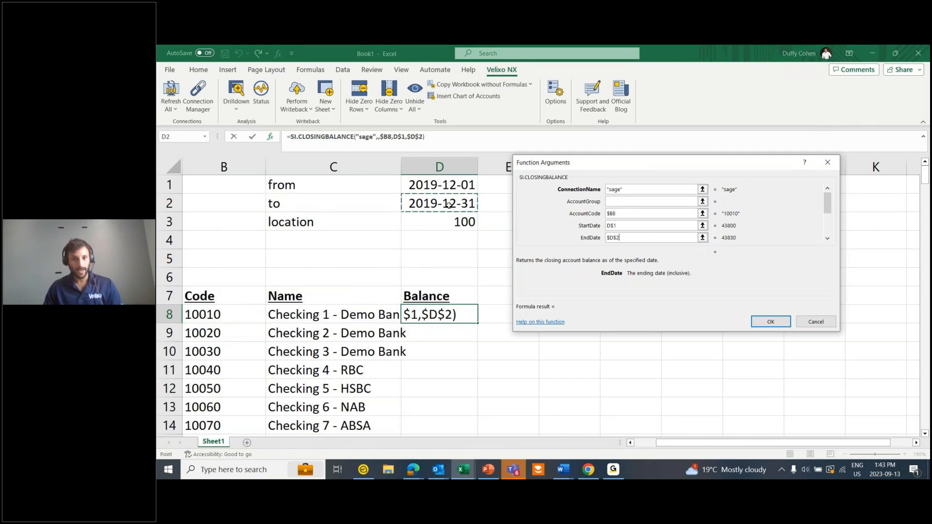
pyautogui.press('Tab')
pyautogui.click(456, 220)
pyautogui.press('F4')
pyautogui.press('F4')
pyautogui.press('Tab')
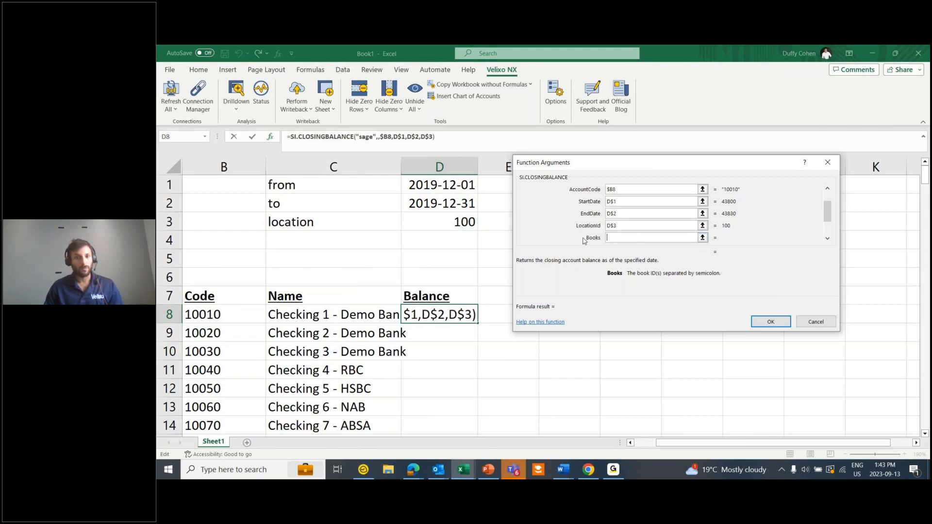
pyautogui.press('Tab')
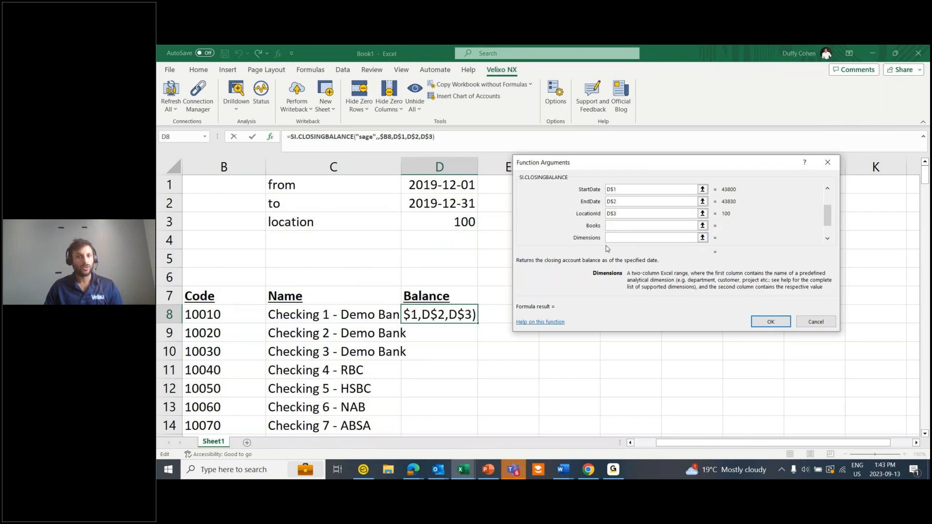
pyautogui.press('Tab')
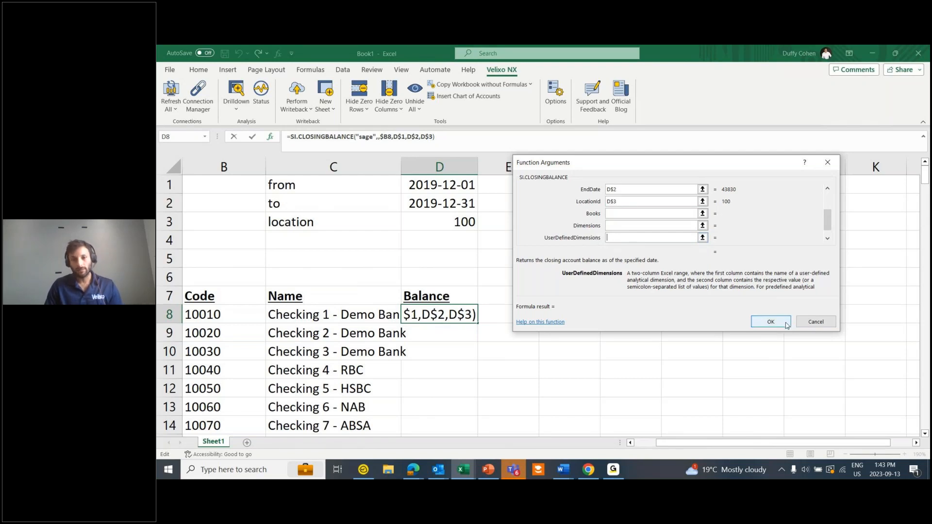
# - Open the online help article for SI.CLOSINGBALANCE in the browser and review its syntax, parameters and first example
pyautogui.click(547, 324)
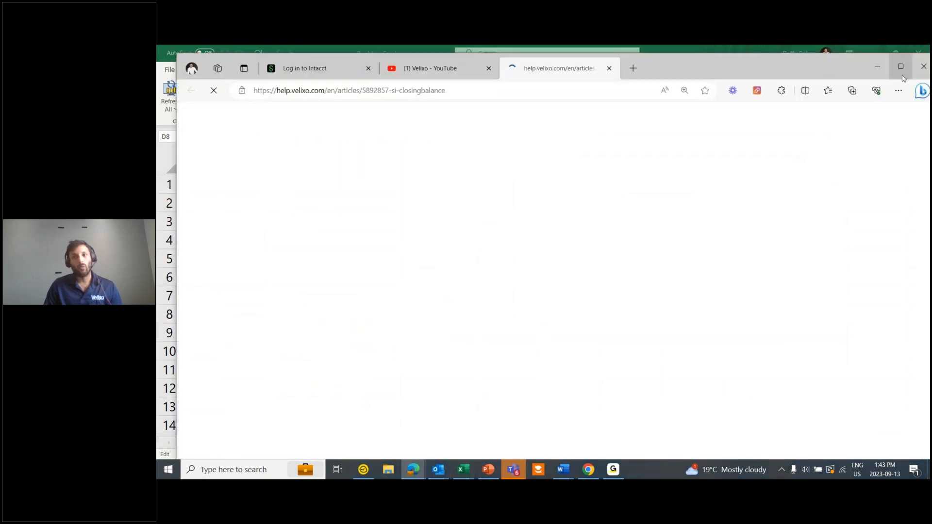
pyautogui.click(900, 66)
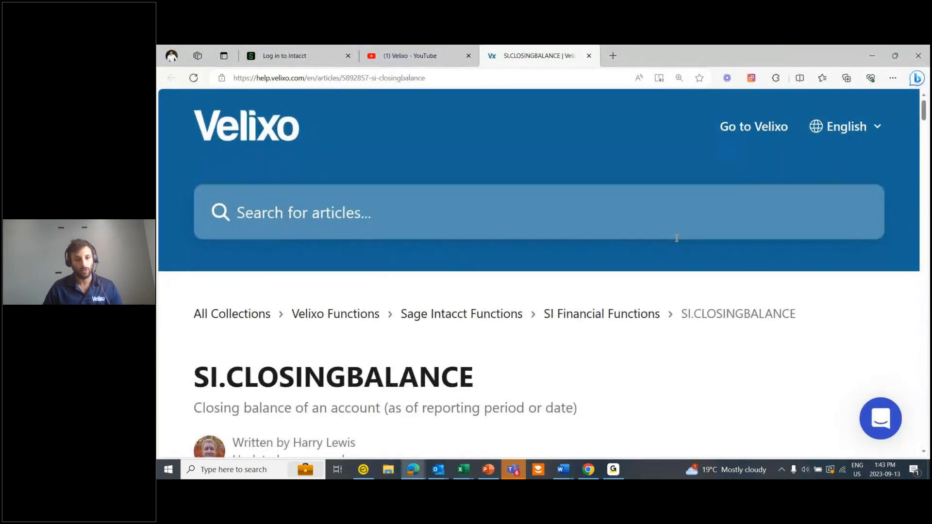
pyautogui.scroll(-3, 498, 276)
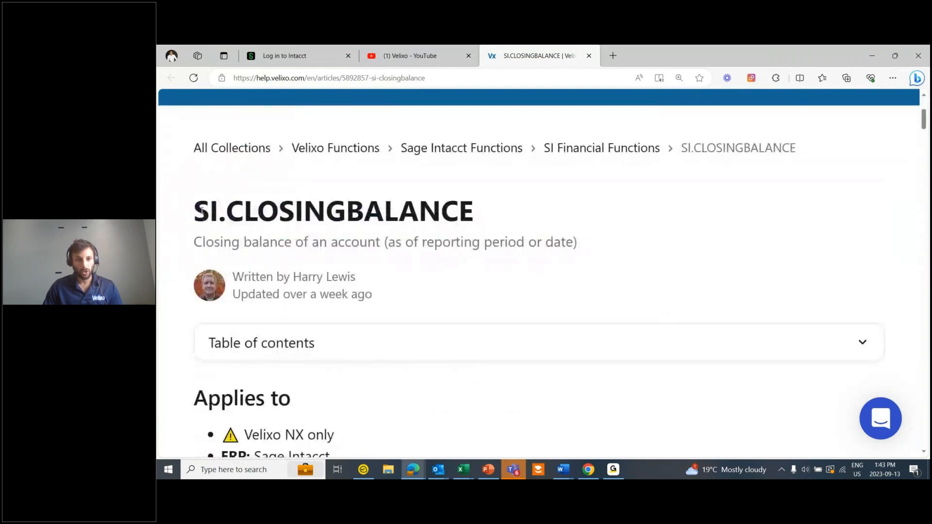
pyautogui.scroll(-9, 426, 279)
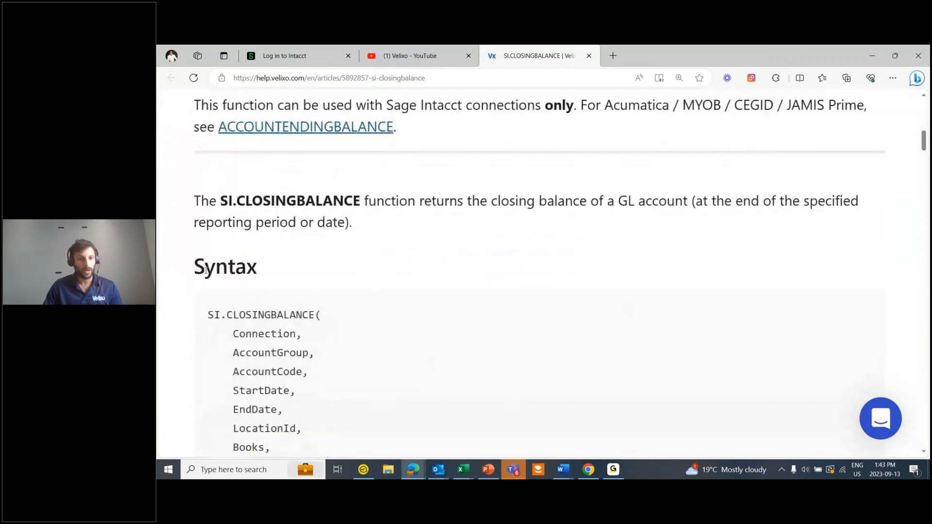
pyautogui.scroll(-5, 505, 304)
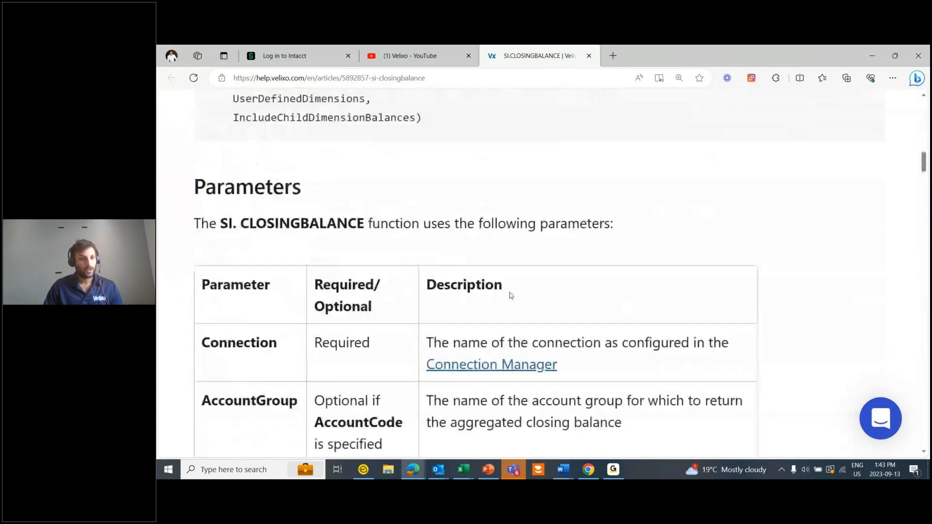
pyautogui.scroll(-1, 210, 174)
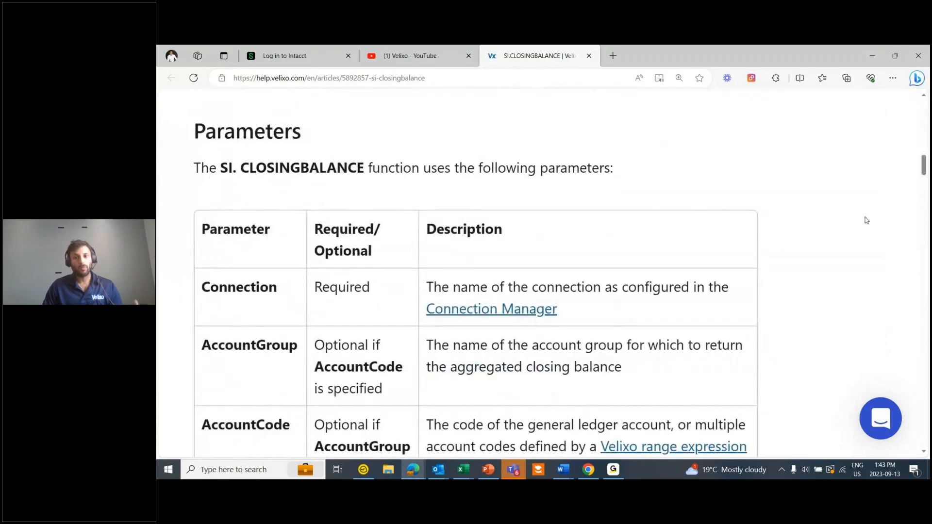
pyautogui.moveTo(924, 168); pyautogui.dragTo(899, 291)
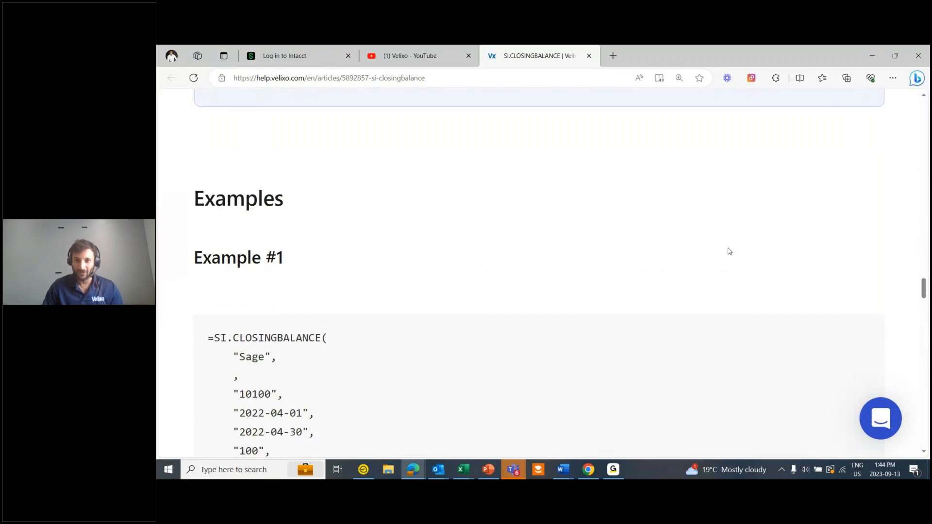
pyautogui.scroll(-1, 691, 258)
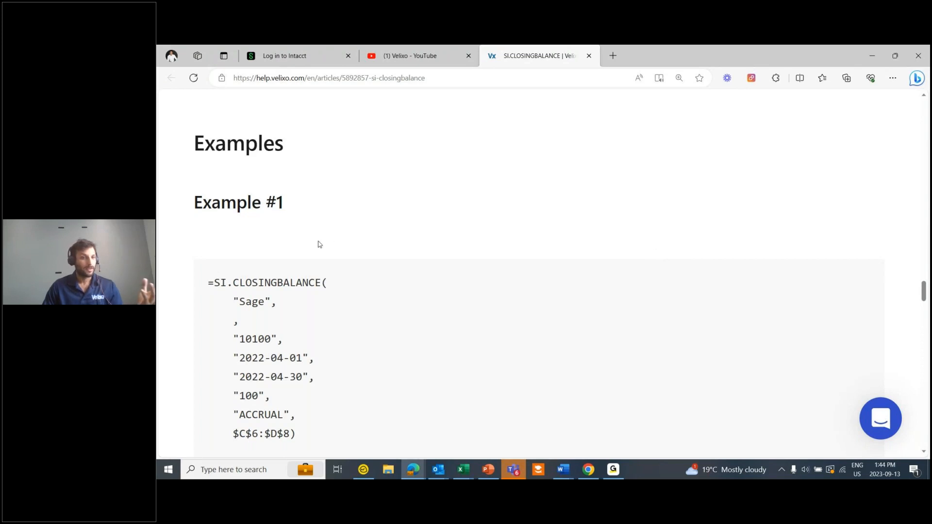
# - Review the rest of the SI.CLOSINGBALANCE article's examples, including Dimension Array and Empty Account Group, and return to the article's beginning
pyautogui.scroll(-1, 316, 269)
pyautogui.scroll(-8, 321, 282)
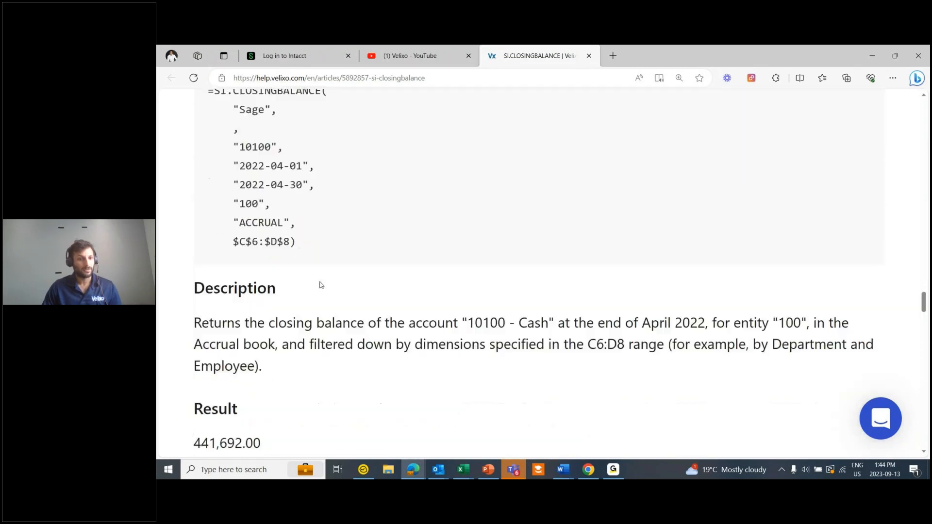
pyautogui.scroll(-4, 324, 287)
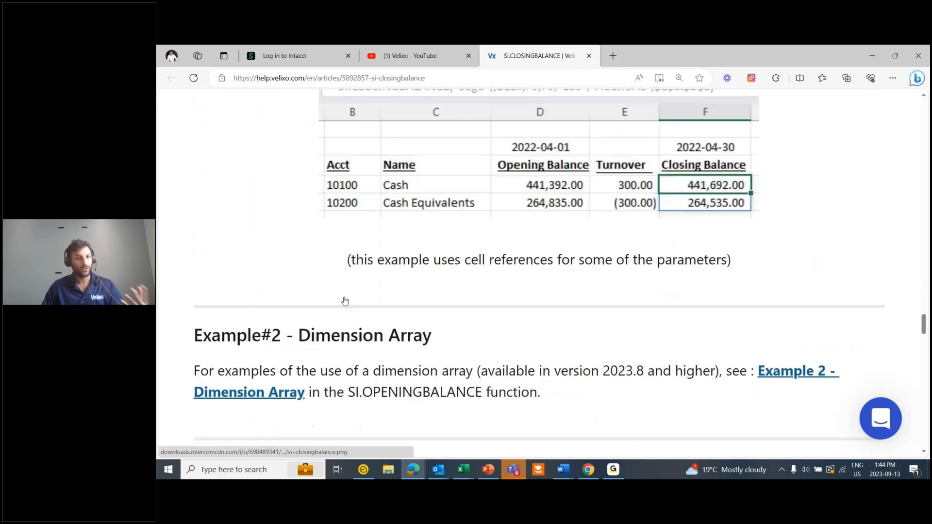
pyautogui.scroll(-4, 364, 354)
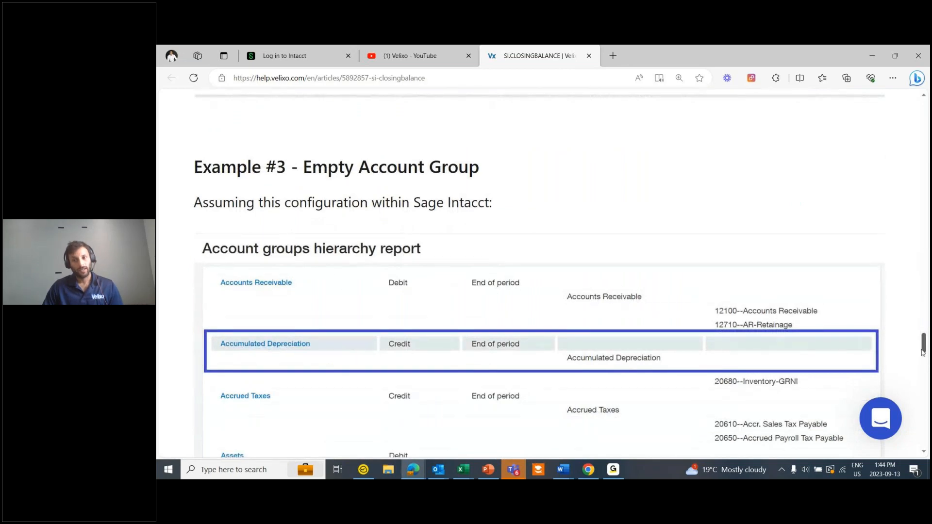
pyautogui.moveTo(922, 348); pyautogui.dragTo(922, 111)
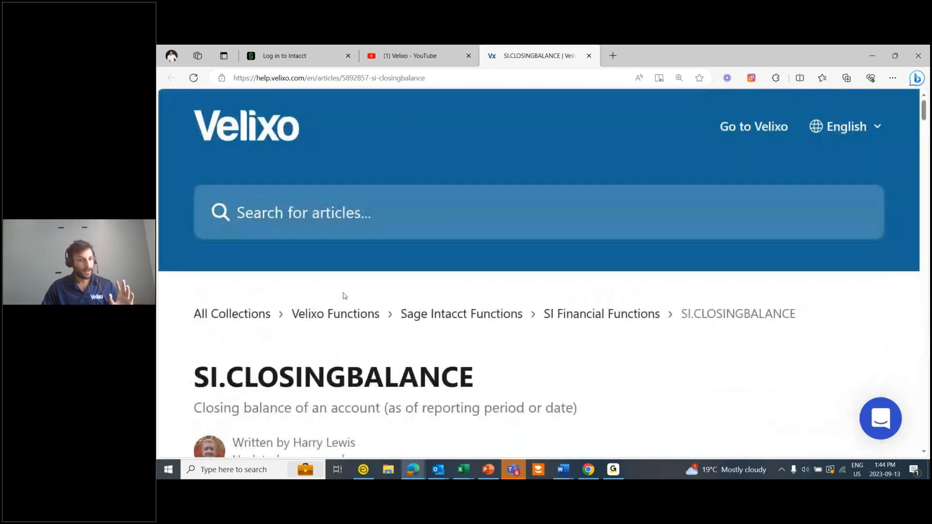
# - Browse the help center's list of Sage Intacct Functions, and look through all collections down to Example Reports and Tutorials
pyautogui.click(446, 316)
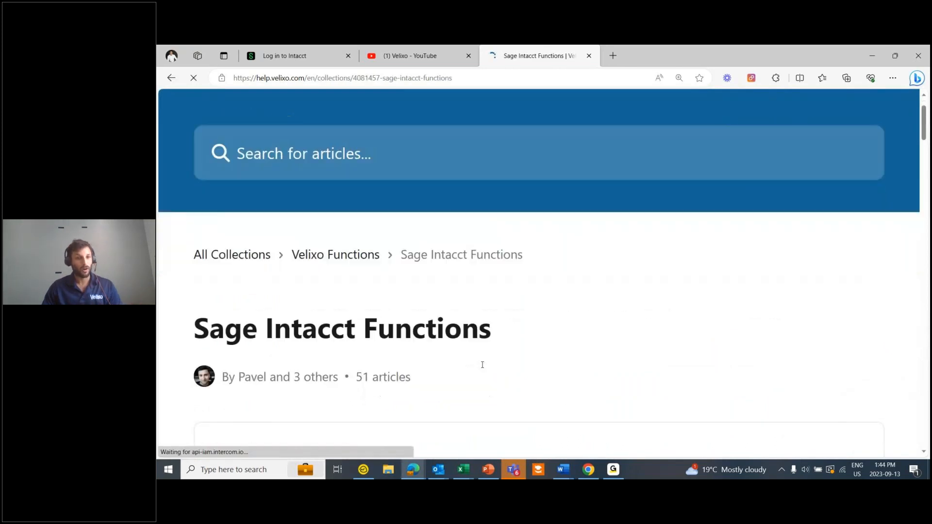
pyautogui.scroll(-4, 482, 364)
pyautogui.scroll(-3, 418, 377)
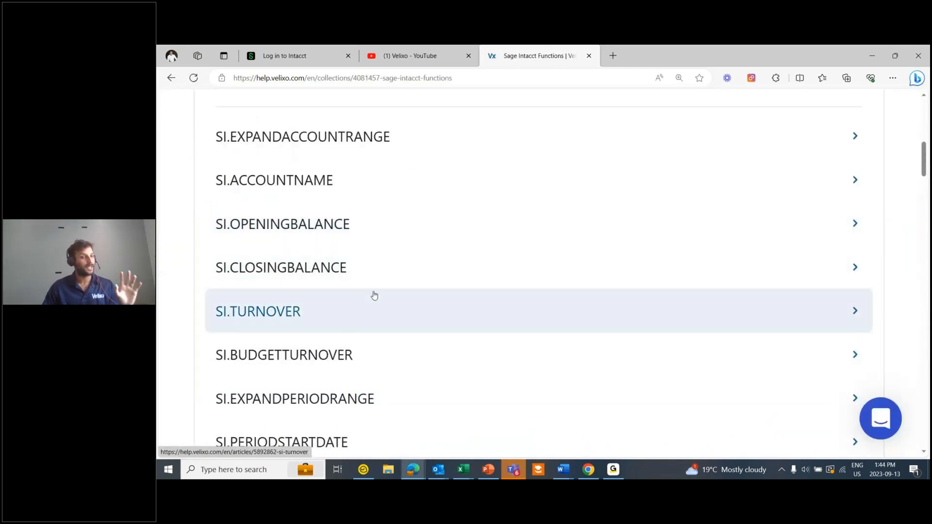
pyautogui.scroll(-1, 388, 301)
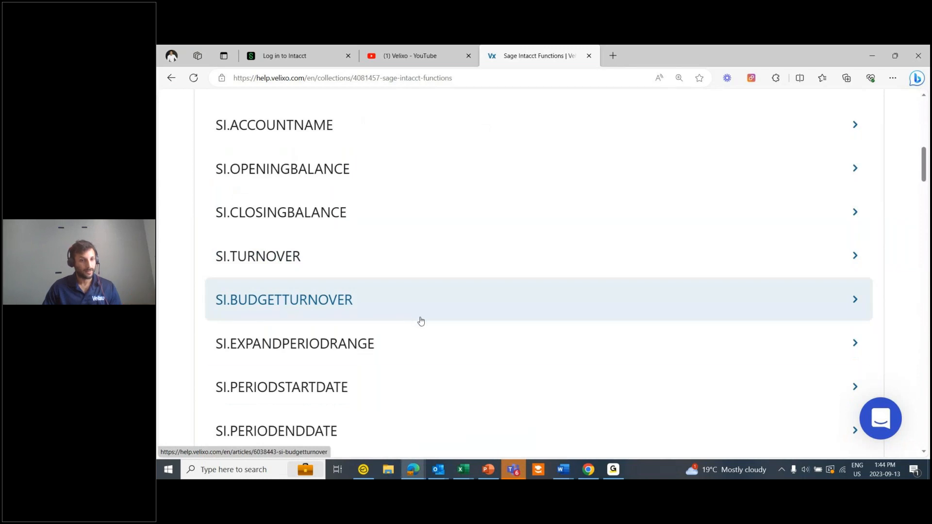
pyautogui.scroll(6, 423, 325)
pyautogui.click(233, 153)
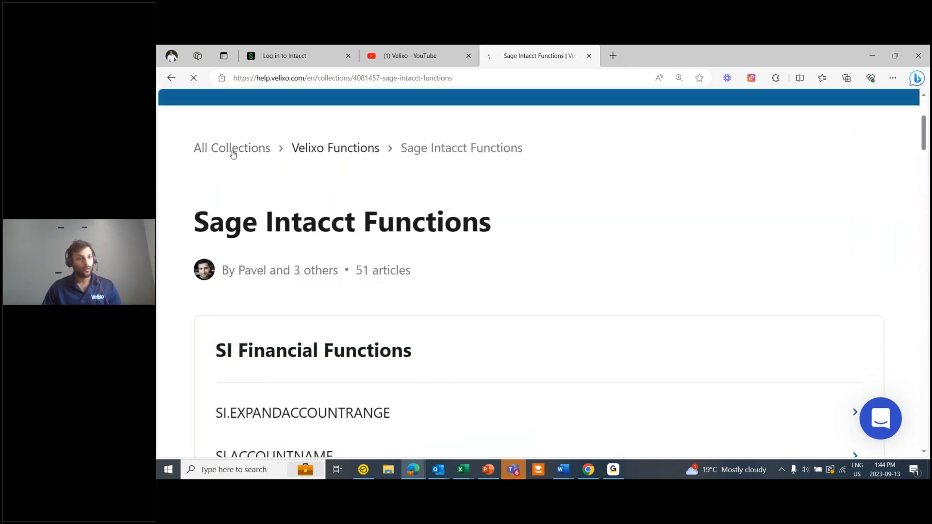
pyautogui.scroll(-5, 385, 361)
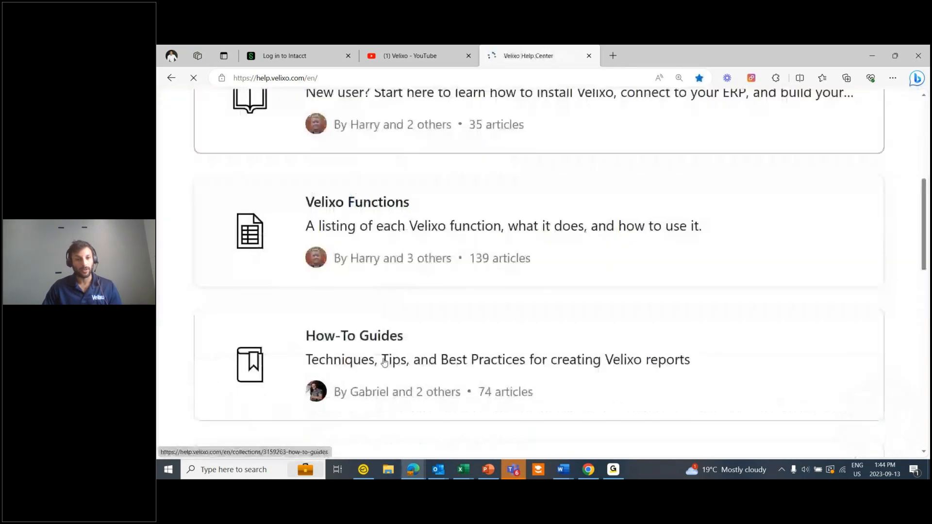
pyautogui.scroll(-3, 385, 361)
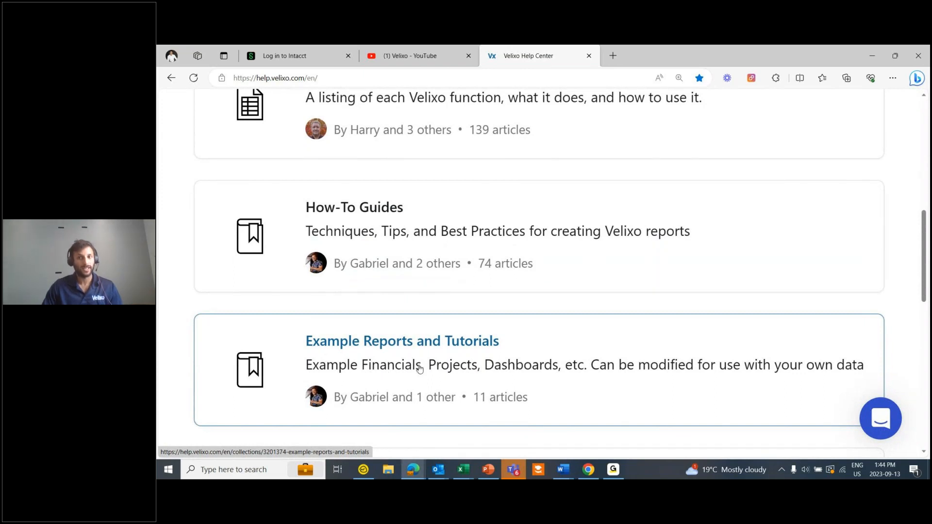
# - Switch back to Excel, confirm the SI.CLOSINGBALANCE arguments for D8 and widen column D
pyautogui.click(872, 55)
pyautogui.click(771, 321)
pyautogui.moveTo(478, 167); pyautogui.dragTo(495, 166)
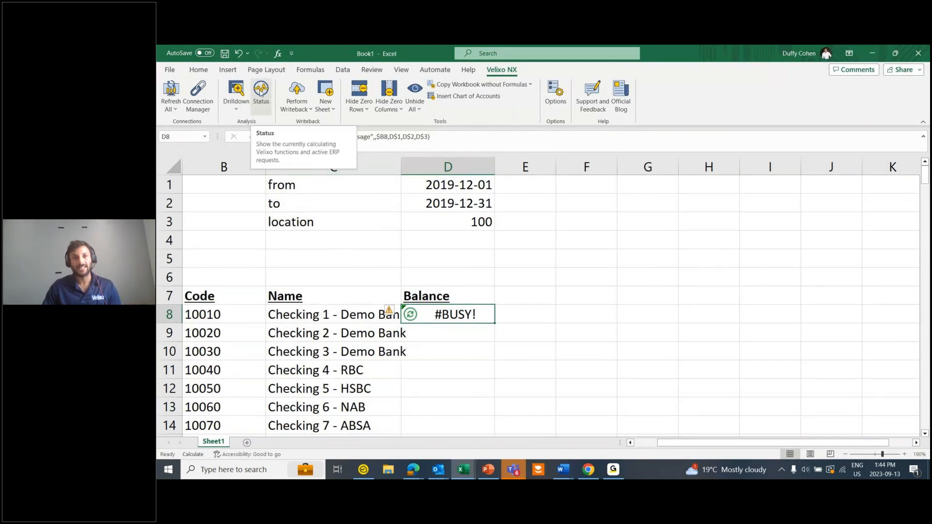
# - Check Velixo's calculation and ERP request status, and close the status display
pyautogui.click(261, 92)
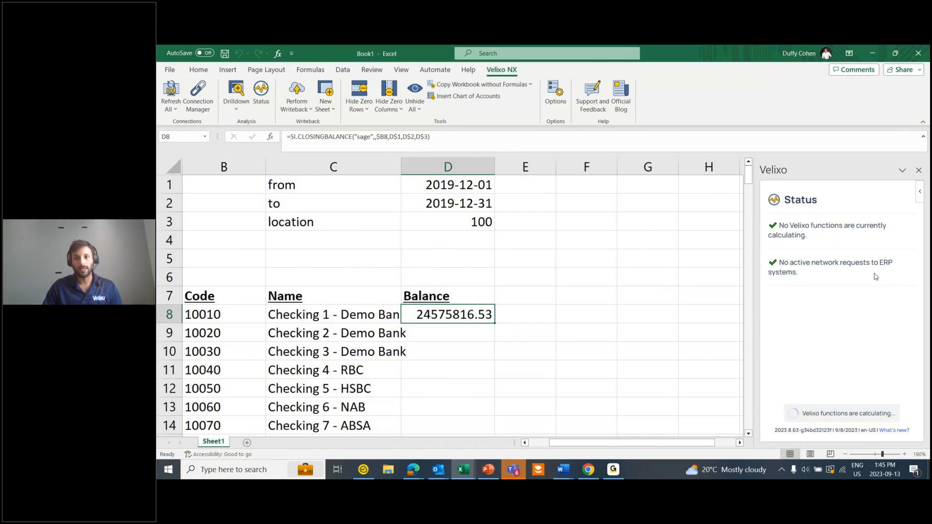
pyautogui.click(921, 174)
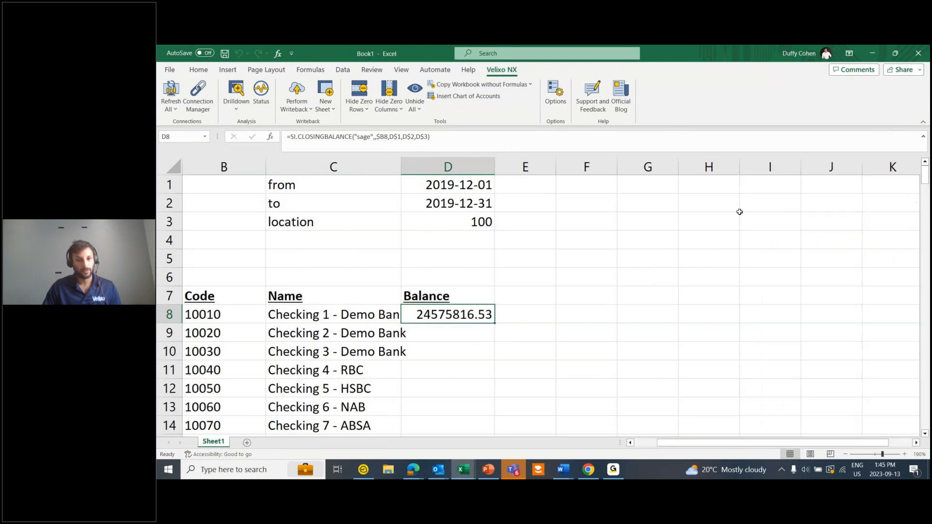
# - Fill the closing balance formula from D8 down column D for all listed accounts, and close the meeting reminder
pyautogui.doubleClick(495, 323)
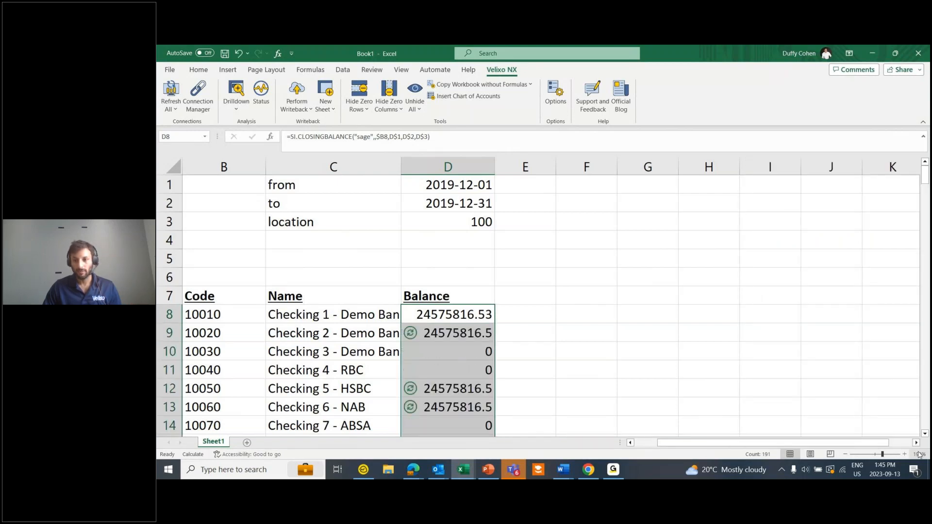
pyautogui.click(845, 455)
pyautogui.click(845, 455)
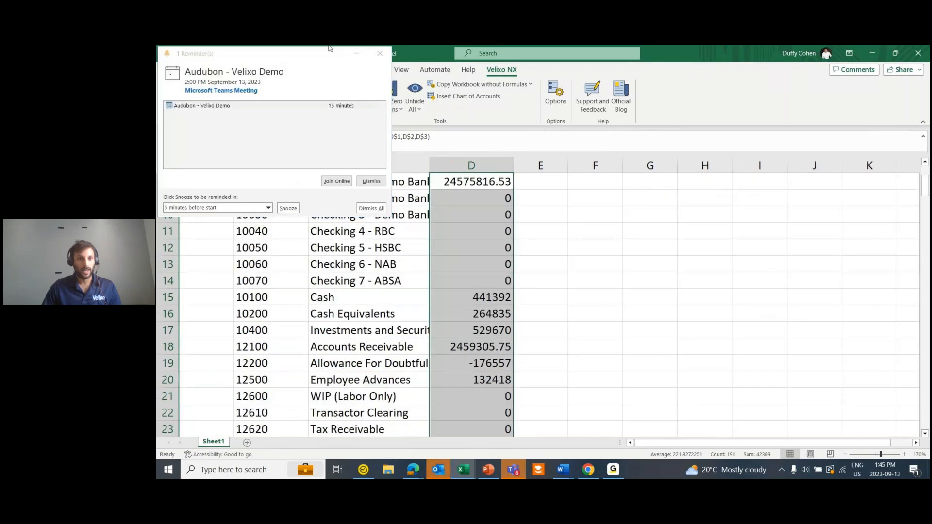
pyautogui.click(380, 54)
pyautogui.scroll(2, 466, 259)
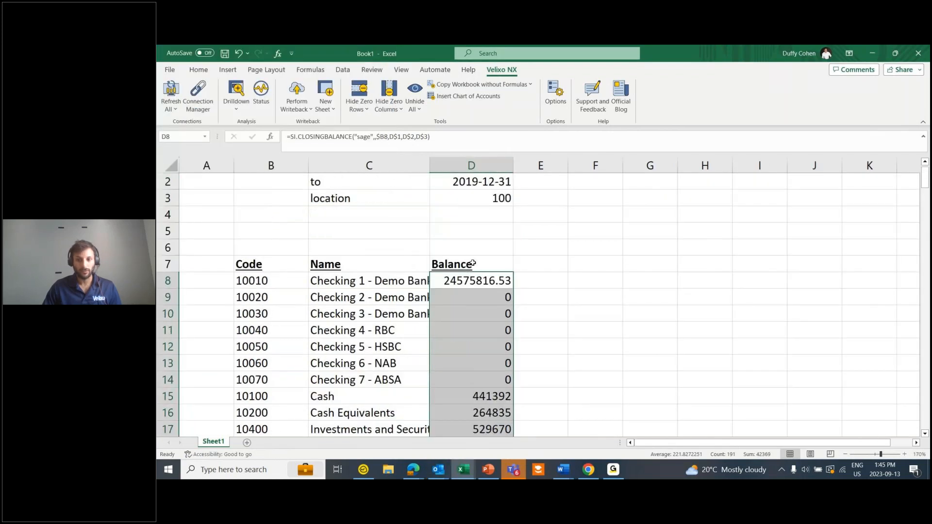
pyautogui.click(845, 454)
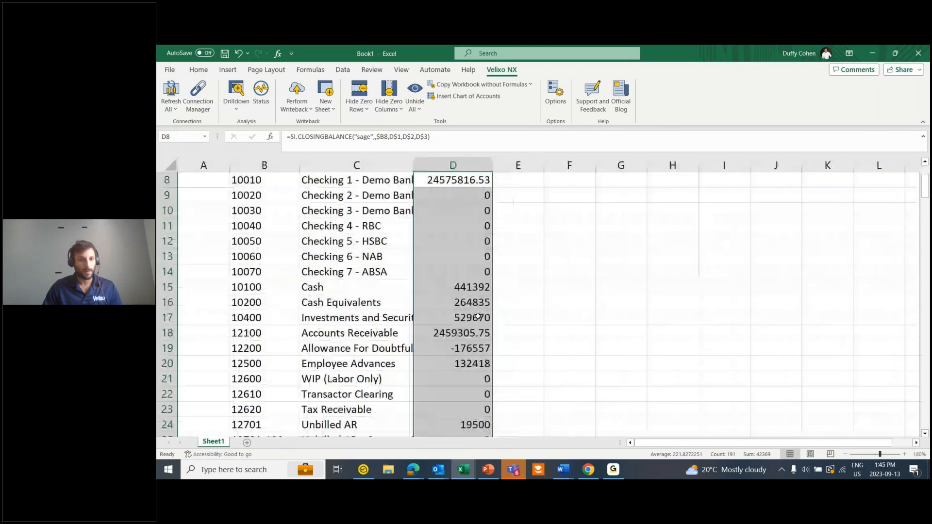
pyautogui.scroll(3, 429, 271)
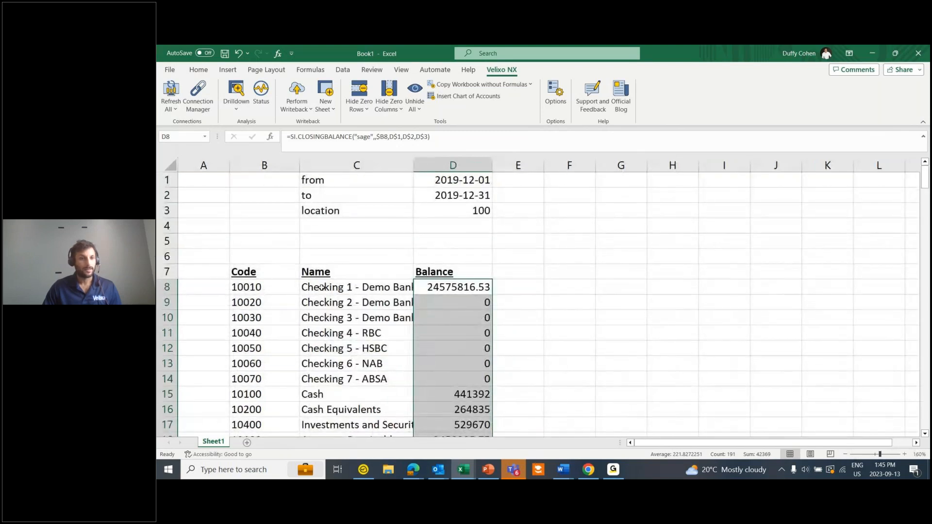
# - Delete the empty column A from the sheet
pyautogui.click(203, 165)
pyautogui.rightClick(203, 165)
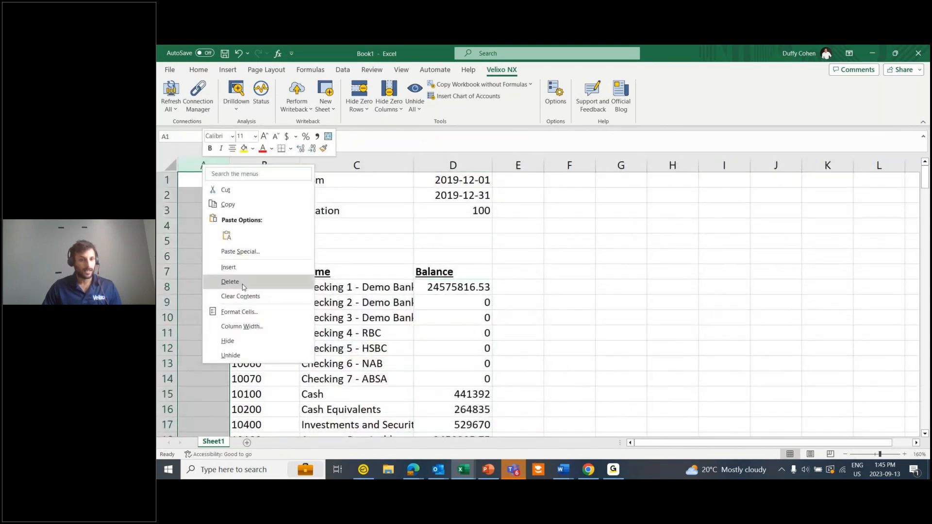
pyautogui.click(233, 282)
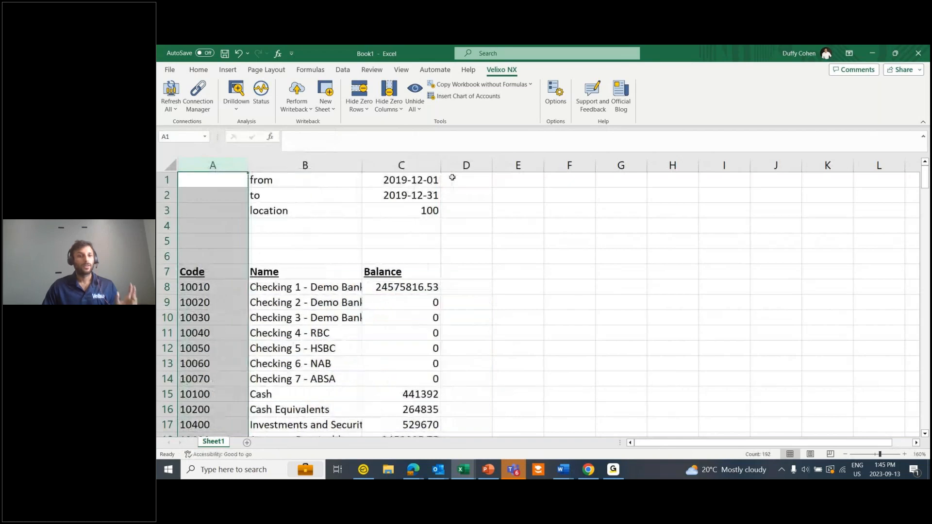
# - Set the location parameter in C3 to 200 and let the balances recalculate
pyautogui.click(412, 210)
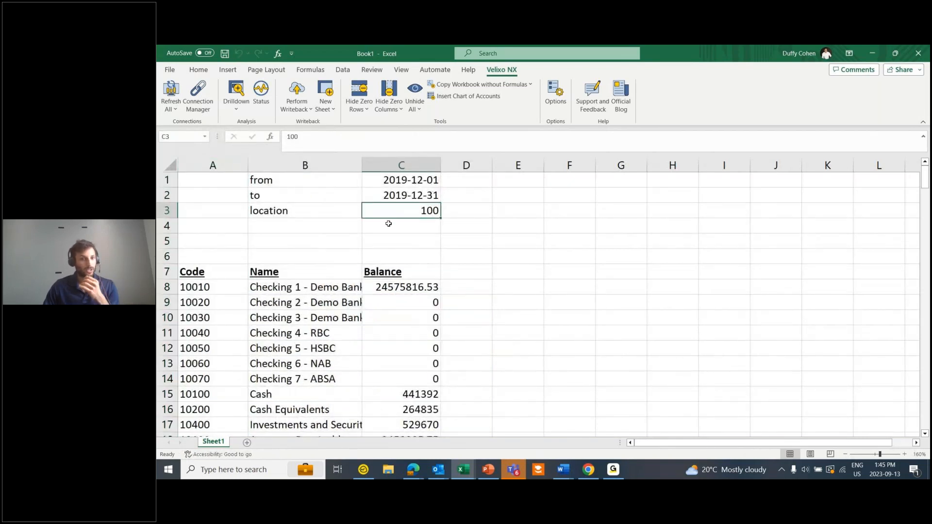
pyautogui.doubleClick(402, 214)
pyautogui.moveTo(401, 214); pyautogui.dragTo(473, 215)
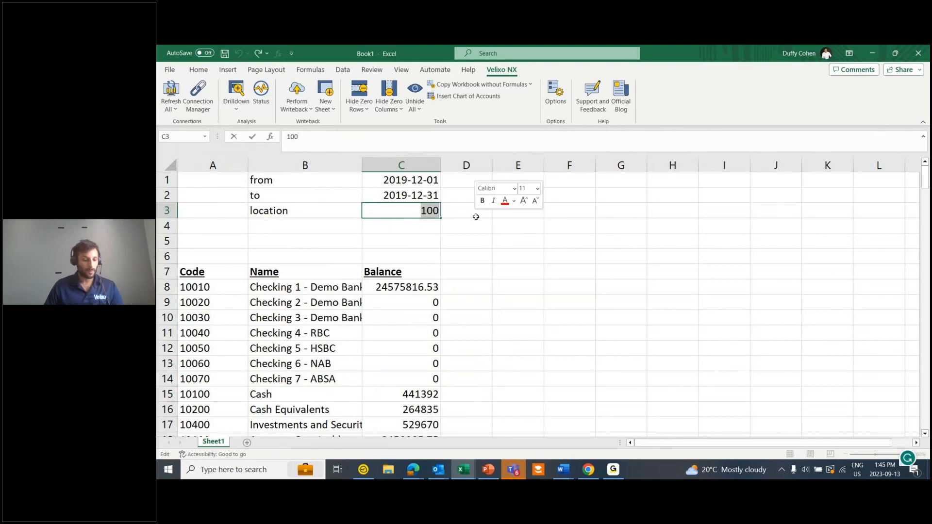
pyautogui.write('200')
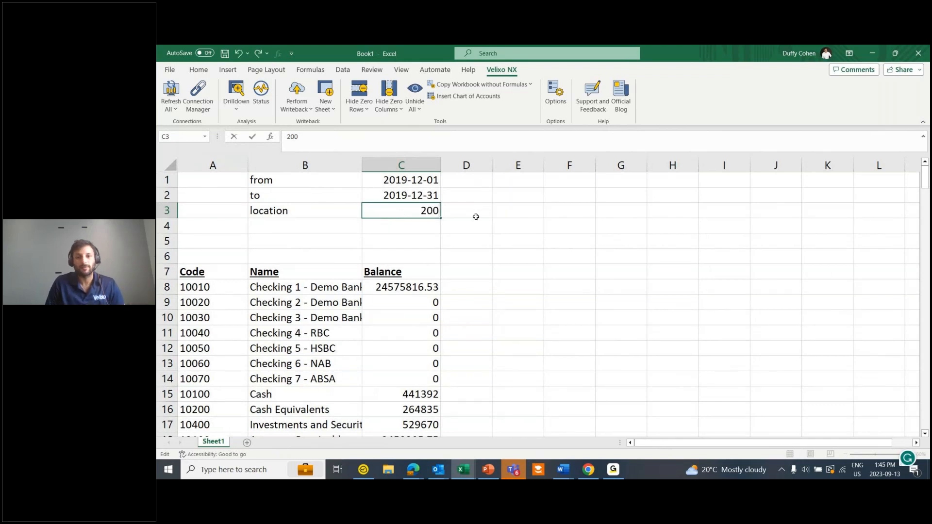
pyautogui.click(475, 216)
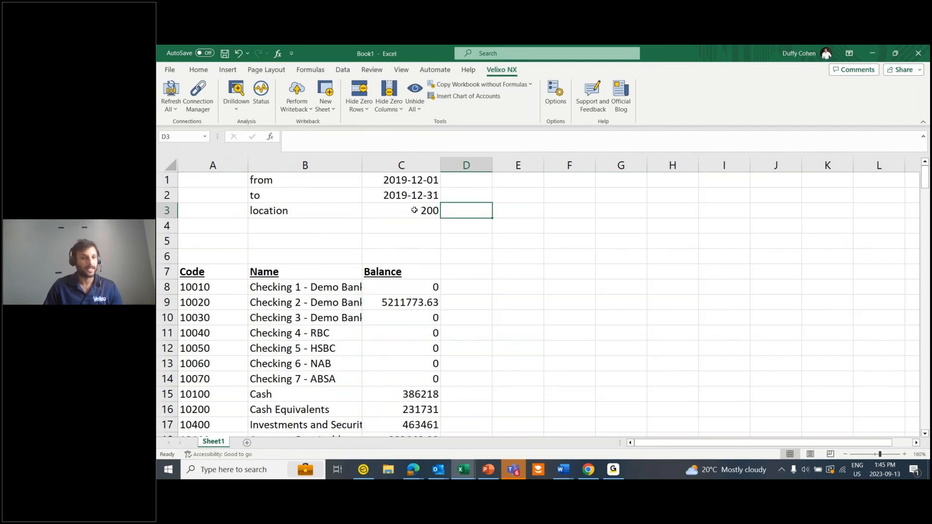
# - Set the location parameter in C3 back to 100
pyautogui.doubleClick(414, 210)
pyautogui.moveTo(415, 210); pyautogui.dragTo(479, 208)
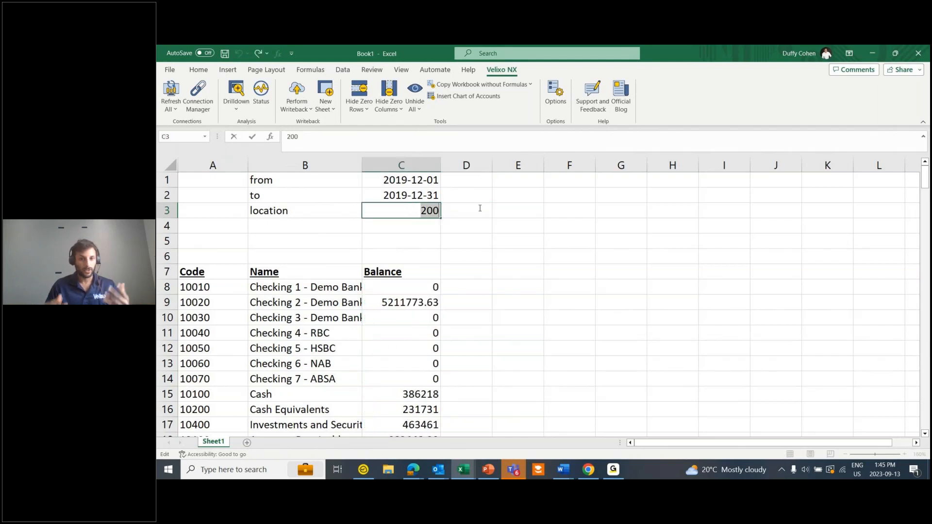
pyautogui.write('100')
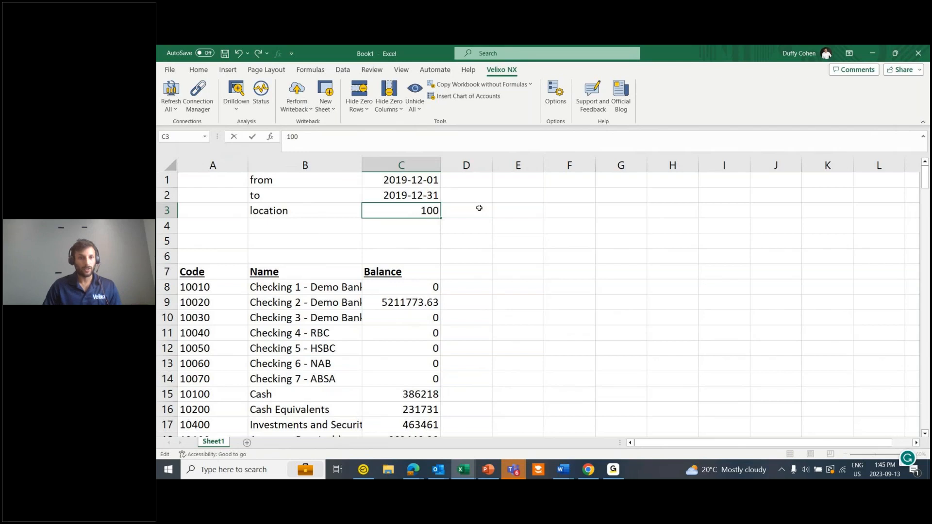
pyautogui.click(479, 208)
# - Copy the whole of column C, with its parameters and balances, into column D
pyautogui.click(408, 167)
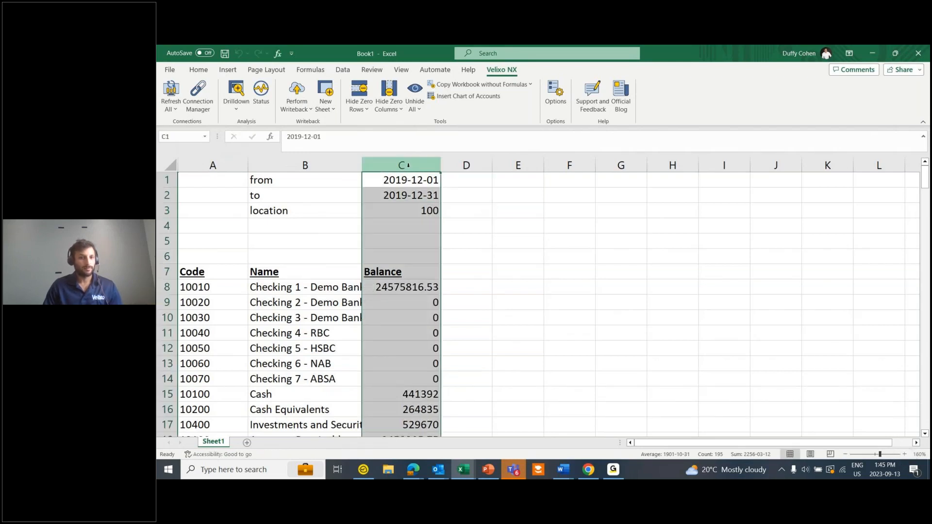
pyautogui.rightClick(409, 170)
pyautogui.click(439, 207)
pyautogui.click(466, 165)
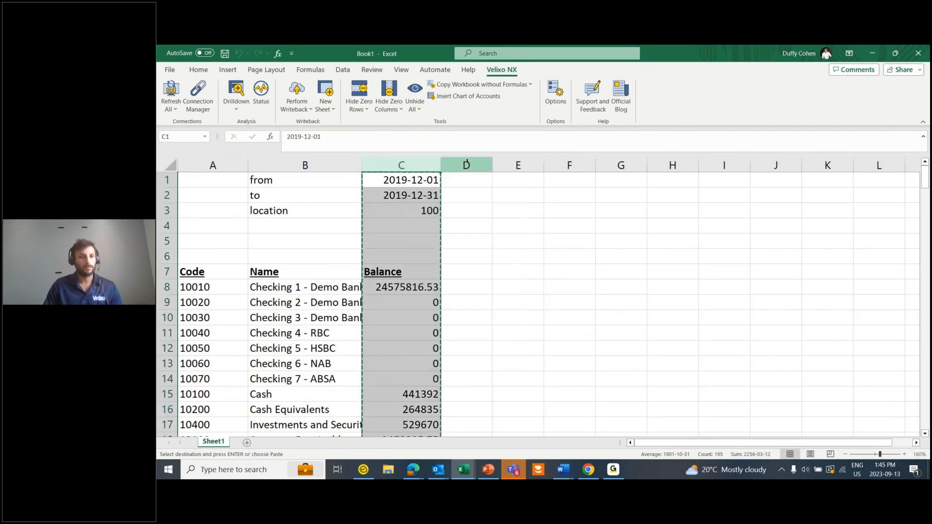
pyautogui.hotkey('ctrl', 'v')
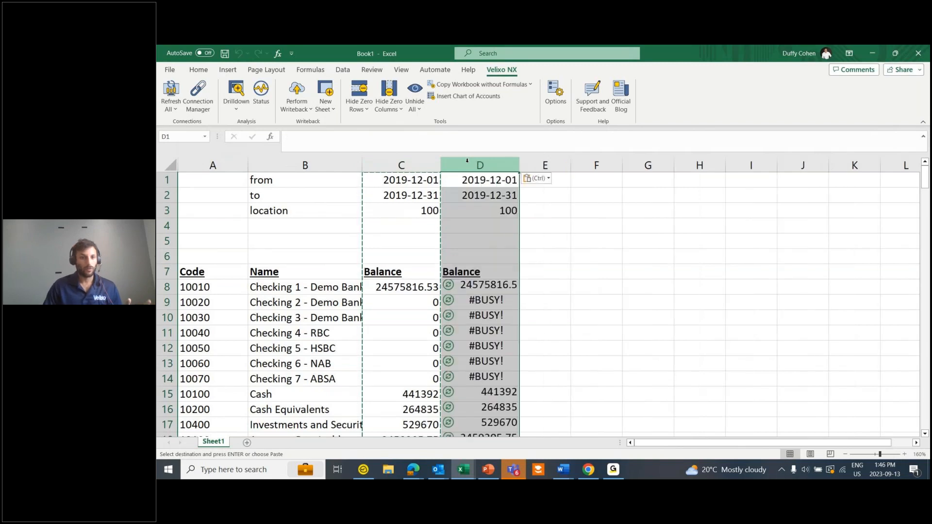
# - Set the location parameter of the second balance column, in D3, to 200
pyautogui.click(491, 211)
pyautogui.doubleClick(492, 211)
pyautogui.moveTo(493, 212); pyautogui.dragTo(545, 210)
pyautogui.write('200')
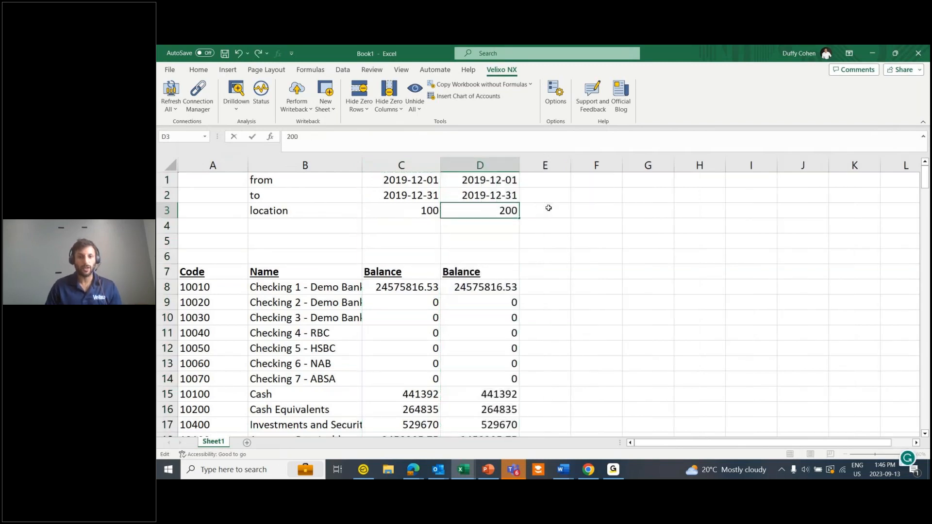
pyautogui.click(549, 208)
# - Add a "Variance" heading in E7 and enter the formula =c8-d8 in E8
pyautogui.click(557, 271)
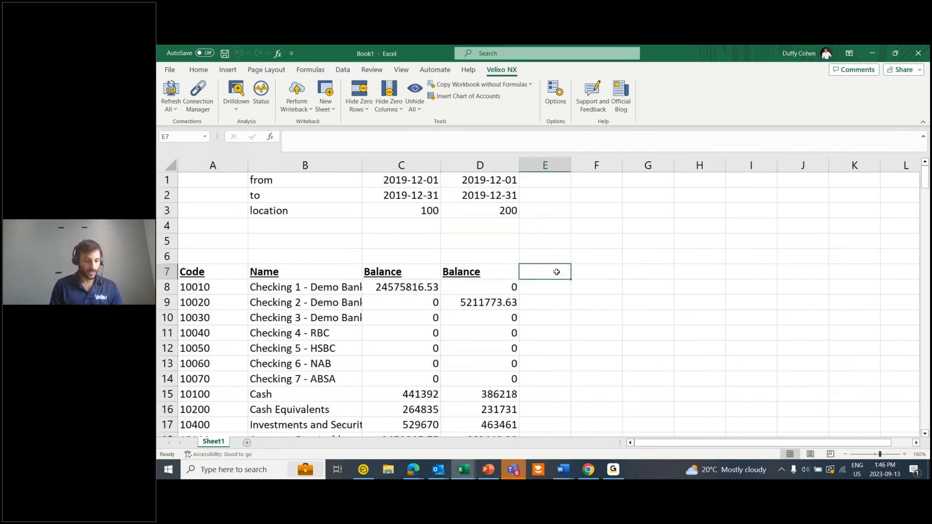
pyautogui.write('Variance')
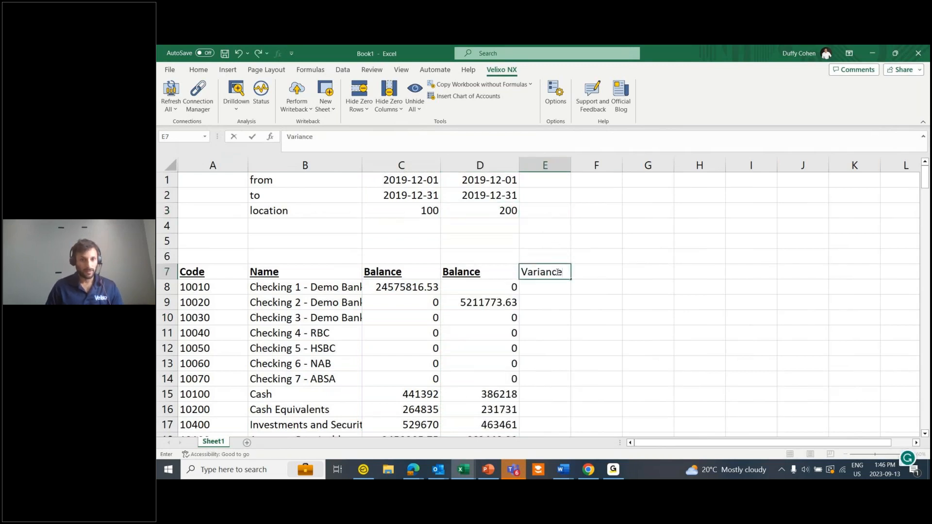
pyautogui.press('Return')
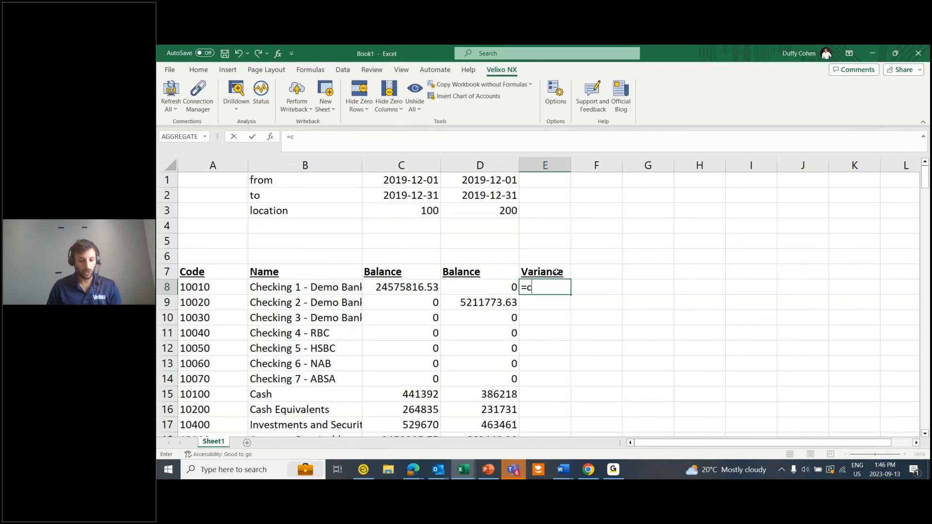
pyautogui.write('=c8-d8')
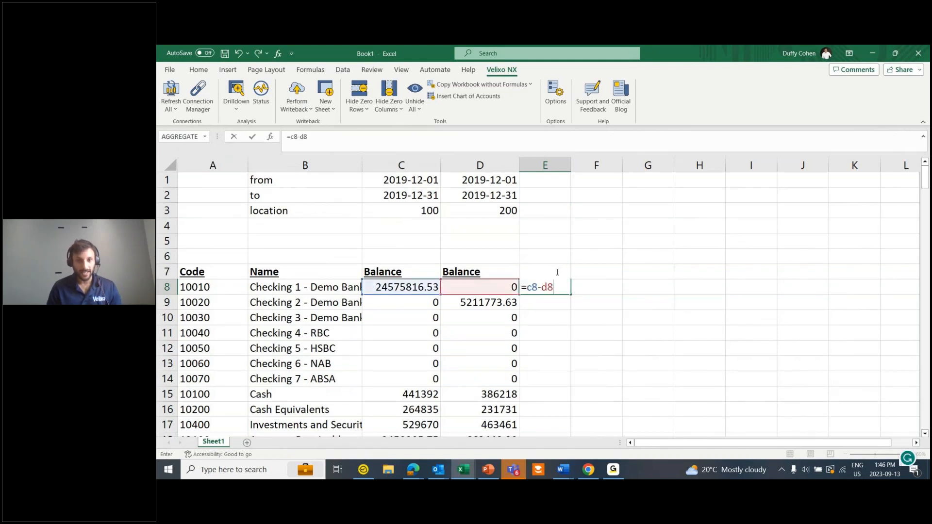
pyautogui.press('Return')
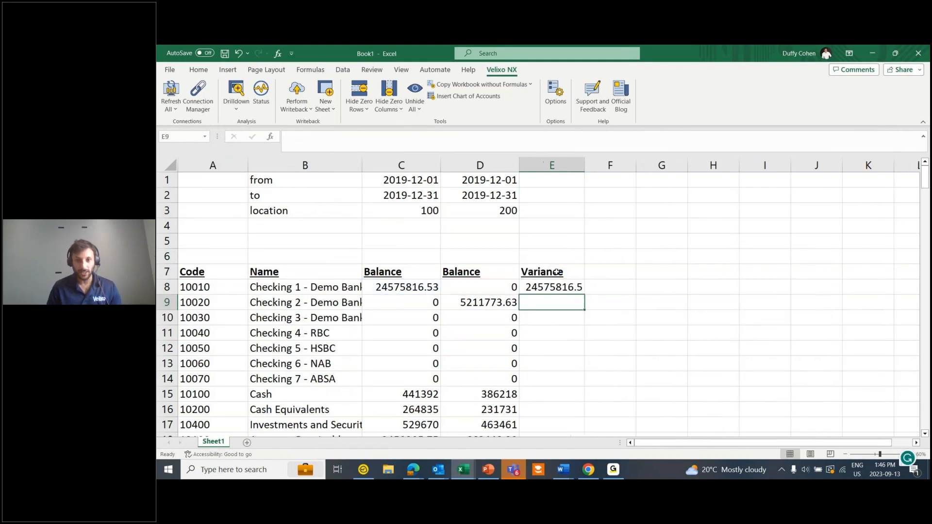
# - Fill the variance formula from E8 down the whole account list and widen column E to fit the full amounts
pyautogui.click(559, 287)
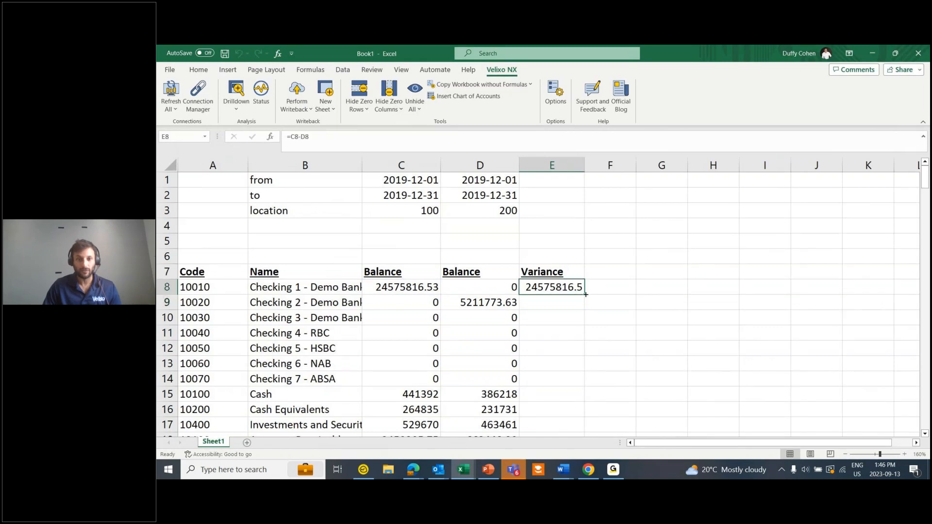
pyautogui.doubleClick(585, 295)
pyautogui.moveTo(585, 164); pyautogui.dragTo(640, 165)
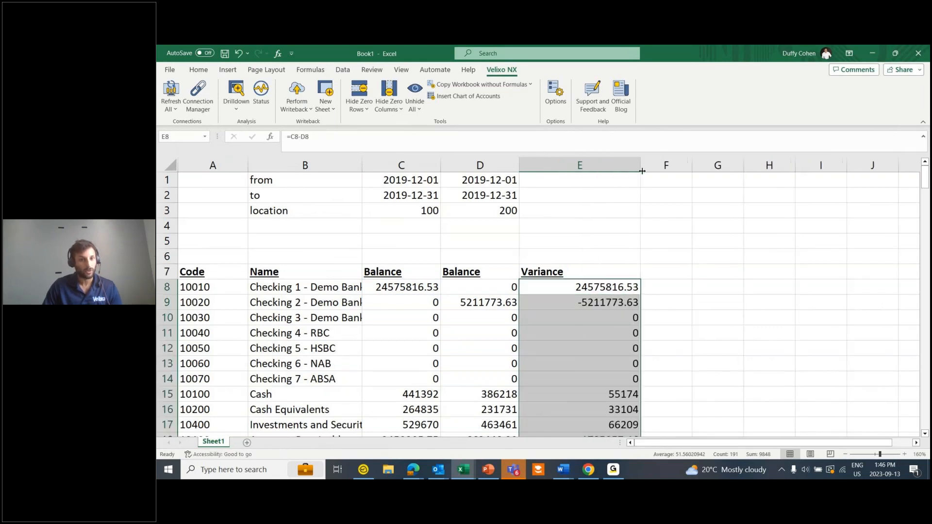
# - Delete blank row 5 above the report's header row
pyautogui.click(168, 241)
pyautogui.rightClick(170, 241)
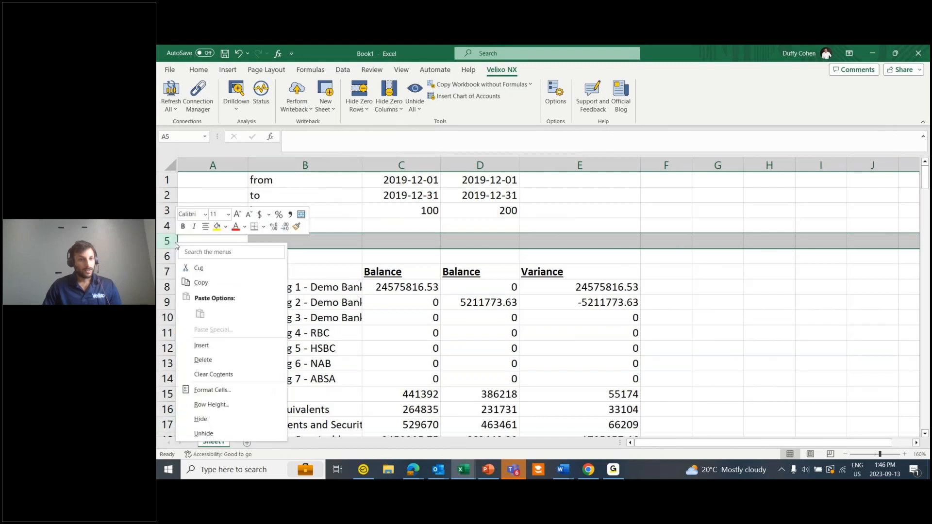
pyautogui.click(210, 360)
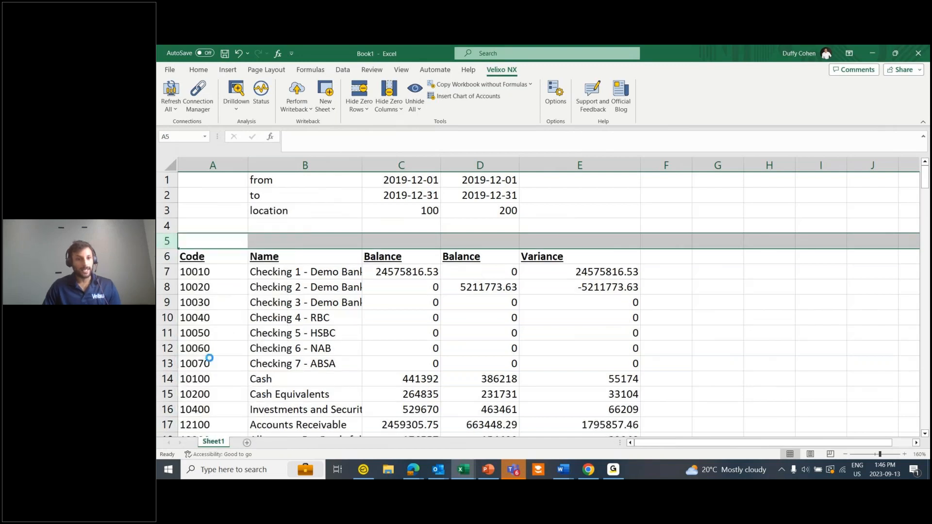
# - Enter the account list 10010;10100;10200 in cell A5 above the Code heading
pyautogui.click(203, 242)
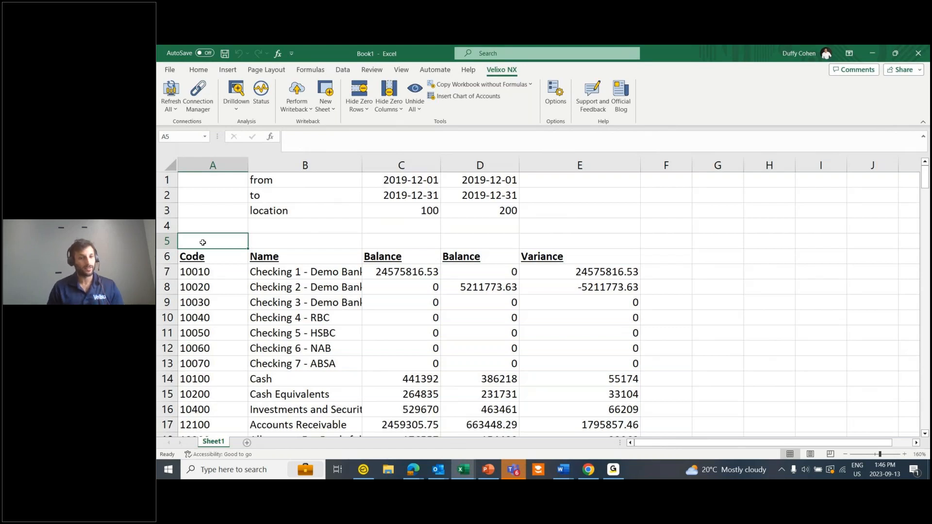
pyautogui.write('100')
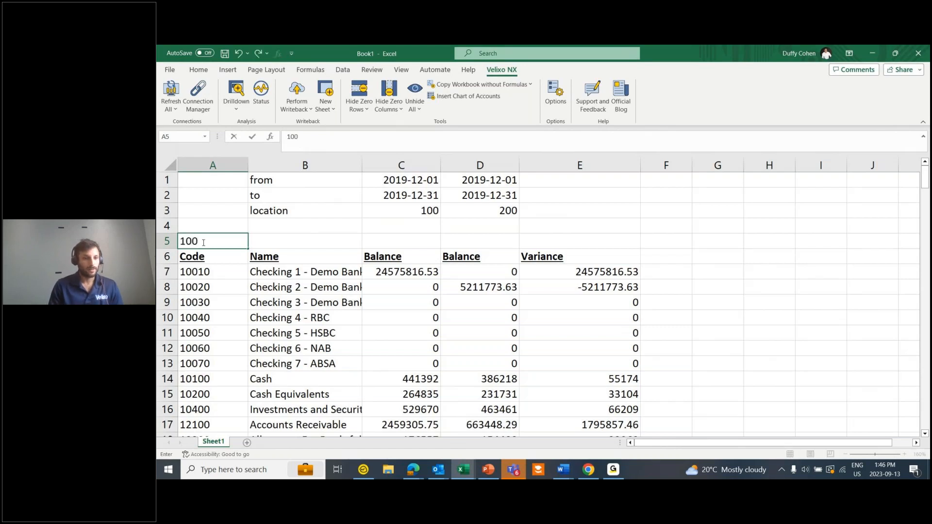
pyautogui.write('10;102')
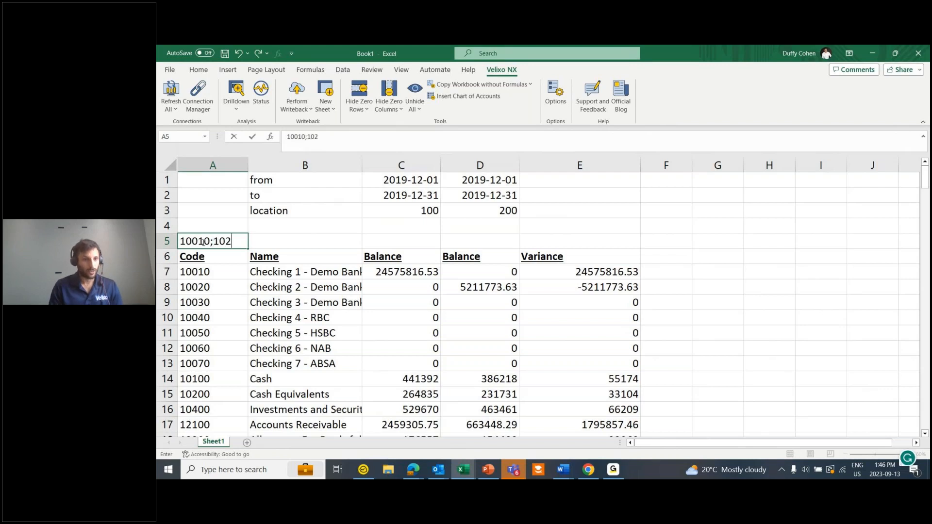
pyautogui.press('BackSpace')
pyautogui.write('100;10200')
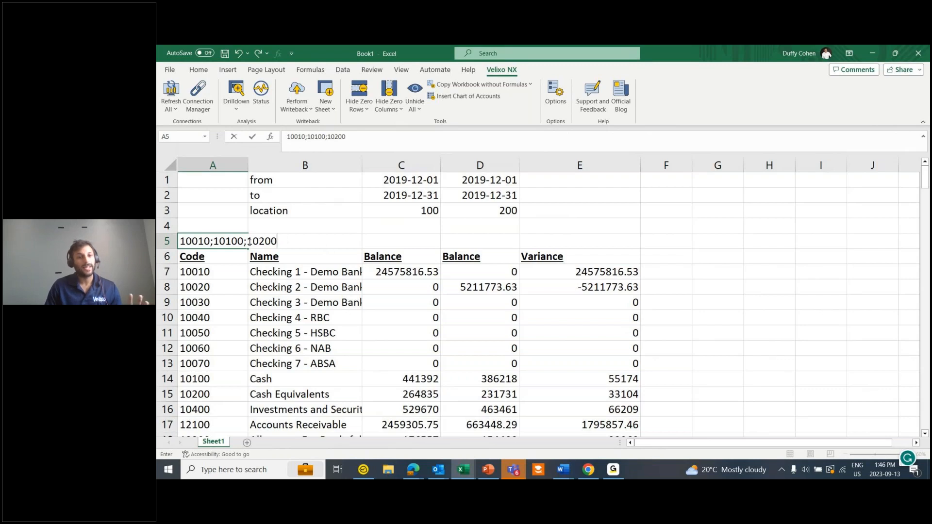
# - Copy the balance and variance formulas from C7:E7 into C5:E5, on the row of the combined accounts
pyautogui.moveTo(381, 271); pyautogui.dragTo(582, 271)
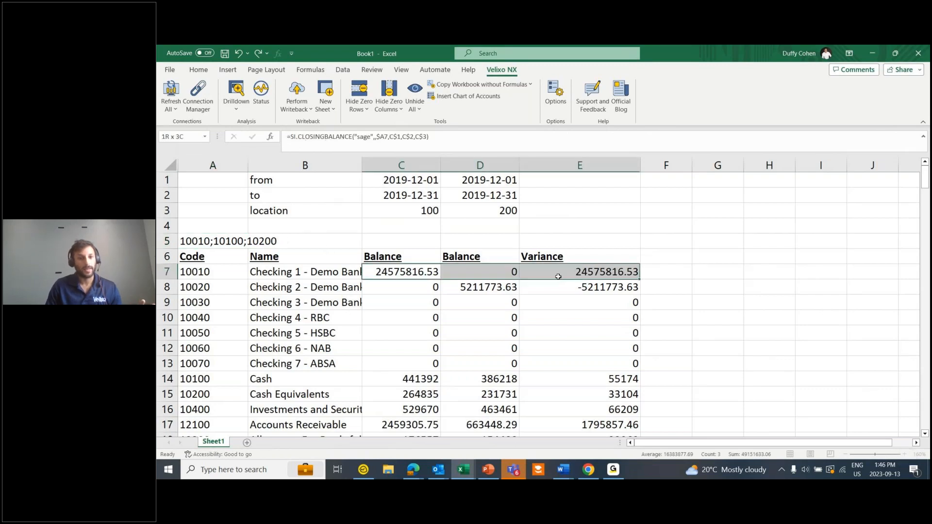
pyautogui.hotkey('ctrl', 'c')
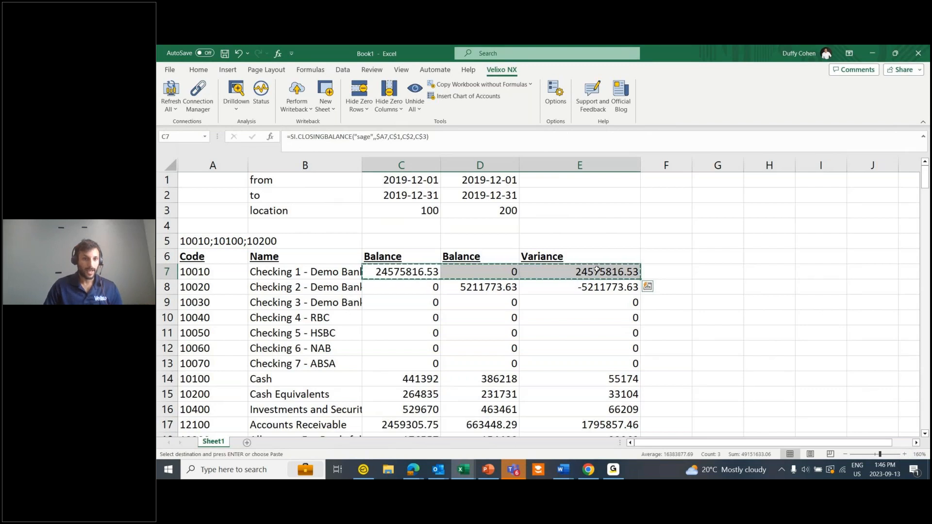
pyautogui.click(420, 242)
pyautogui.hotkey('ctrl', 'v')
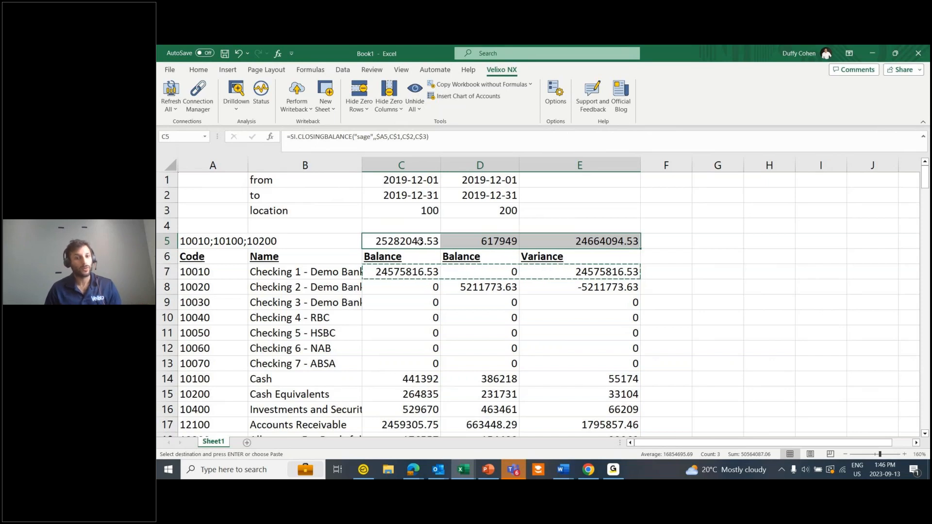
pyautogui.press('Escape')
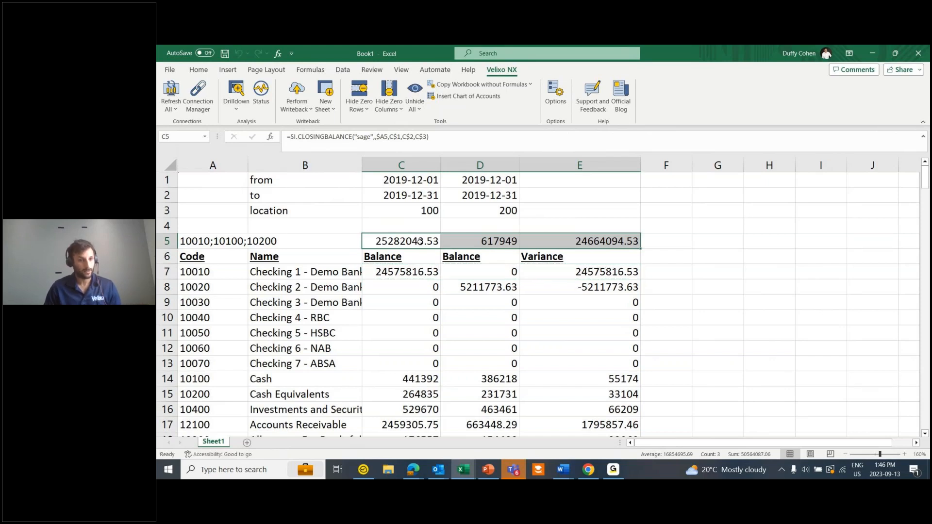
# - Replace the account list in A5 with the account range 10100:10750
pyautogui.doubleClick(191, 241)
pyautogui.moveTo(184, 241); pyautogui.dragTo(328, 243)
pyautogui.press('BackSpace')
pyautogui.write('10100:10750')
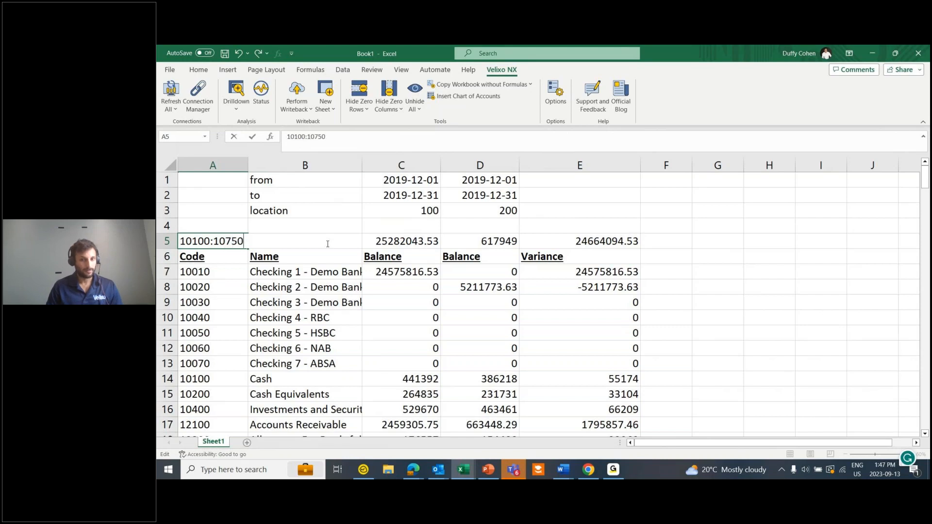
pyautogui.click(327, 244)
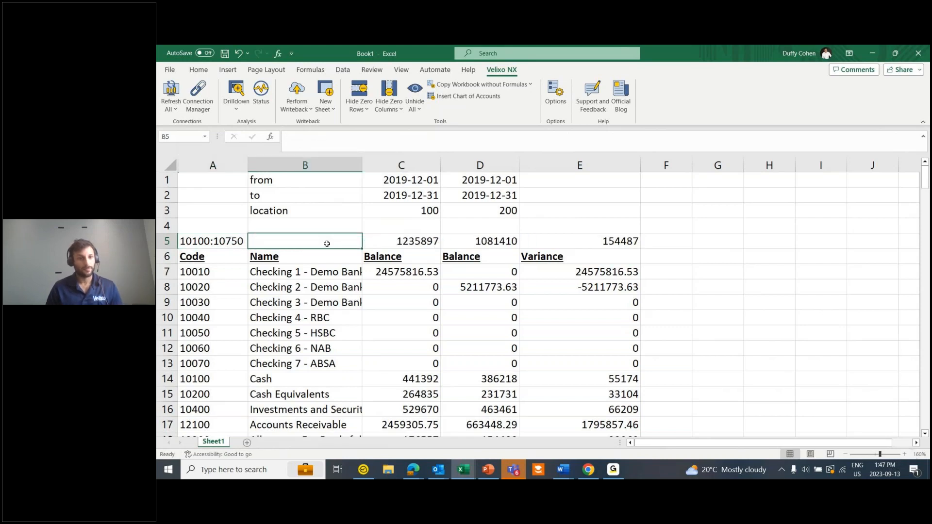
# - Set A5 to the wildcard filter 1????;-10010, covering all five-digit accounts starting with 1 except 10010
pyautogui.doubleClick(204, 241)
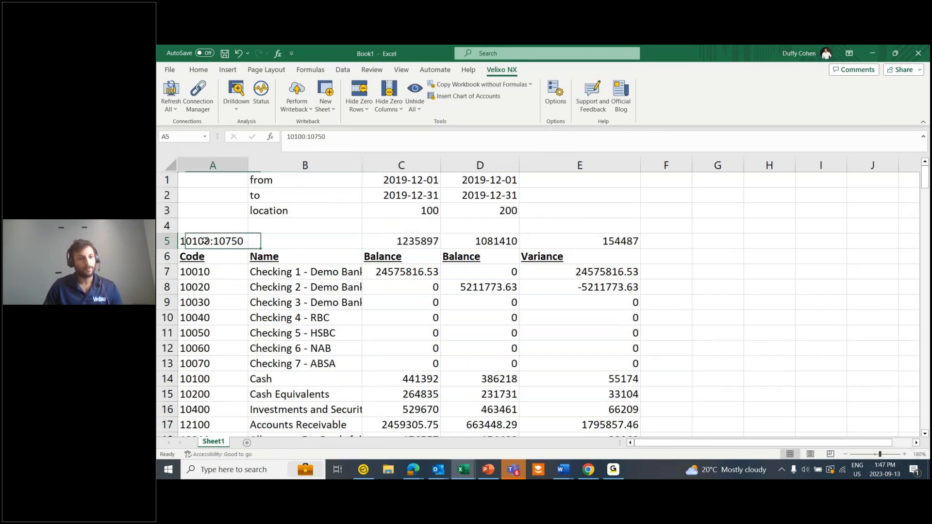
pyautogui.doubleClick(238, 241)
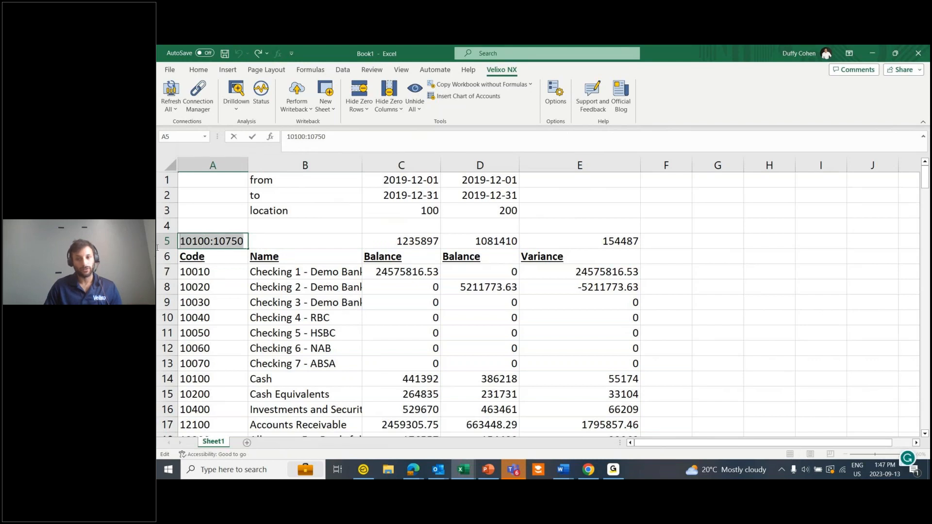
pyautogui.write('1')
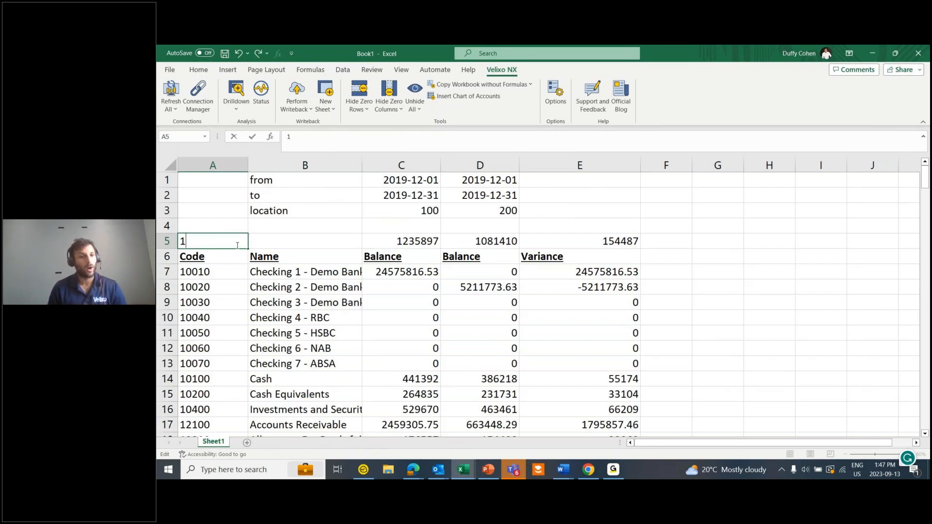
pyautogui.write('????')
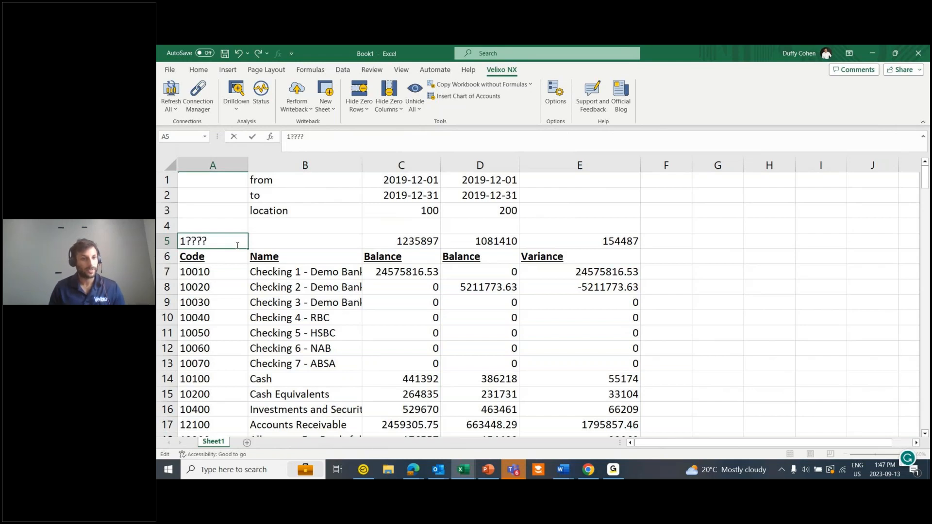
pyautogui.write(';-10010')
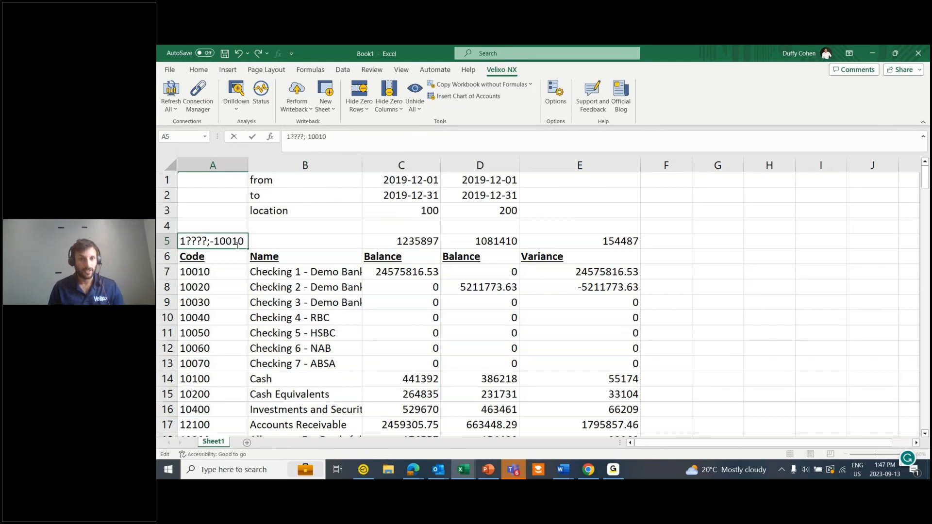
pyautogui.press('Tab')
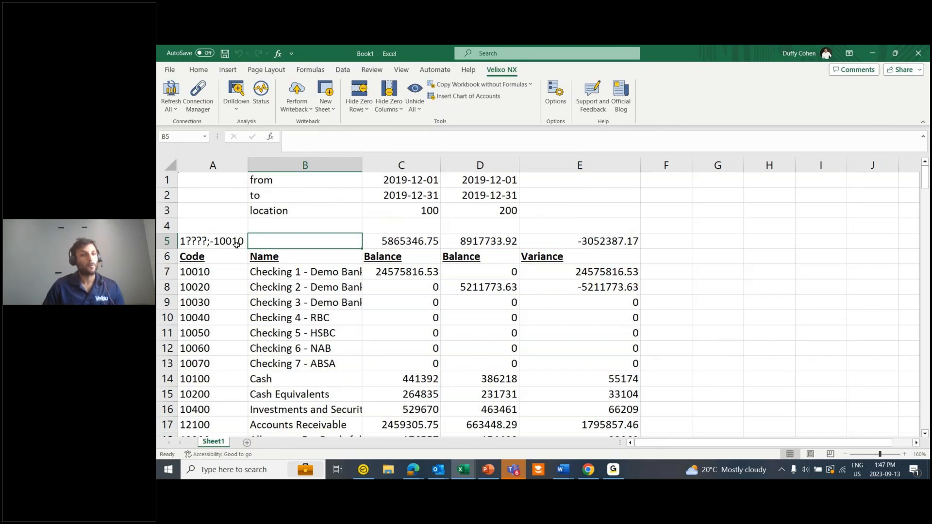
# - Open the recent workbook Sage Intacct Demo and close its Velixo Connection Manager pane
pyautogui.click(169, 69)
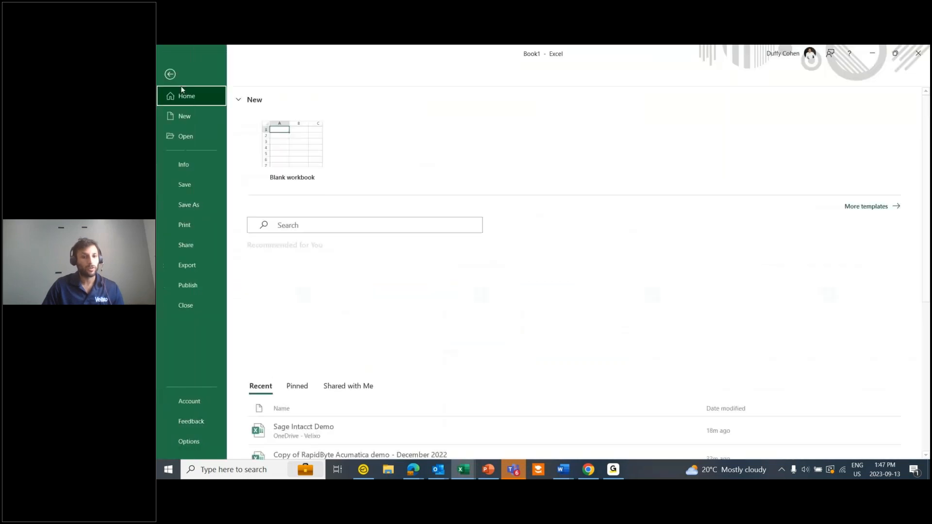
pyautogui.scroll(-3, 334, 332)
pyautogui.click(332, 352)
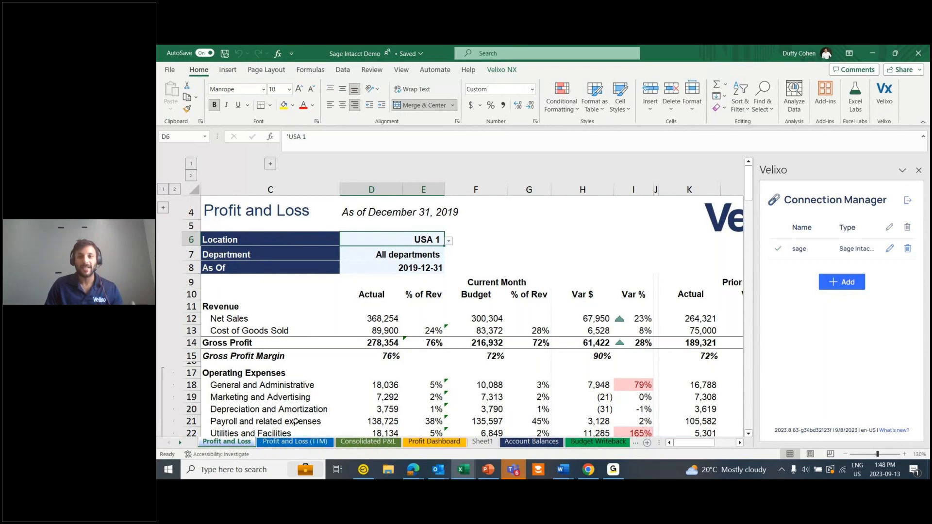
pyautogui.click(919, 171)
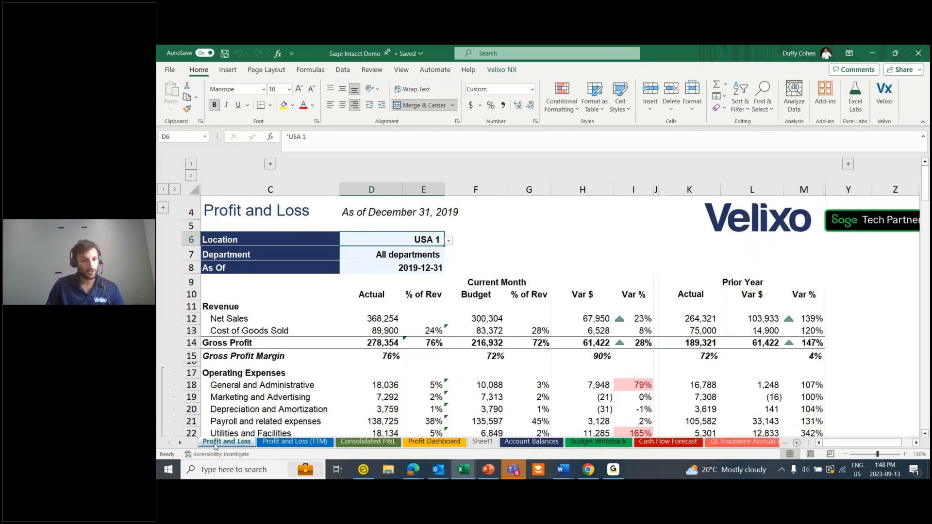
# - Look through the Profit and Loss (TTM), Consolidated P&L, Profit Dashboard and Account Balances sheets
pyautogui.click(270, 443)
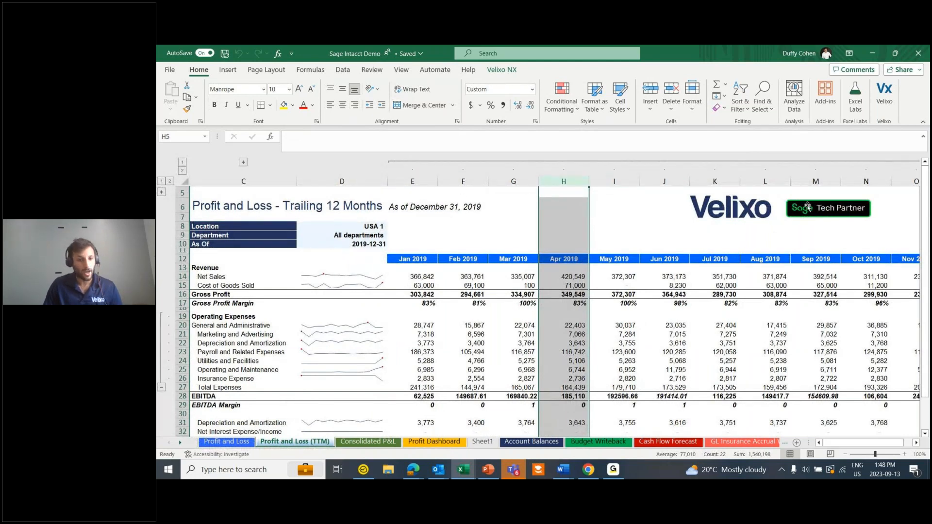
pyautogui.click(367, 441)
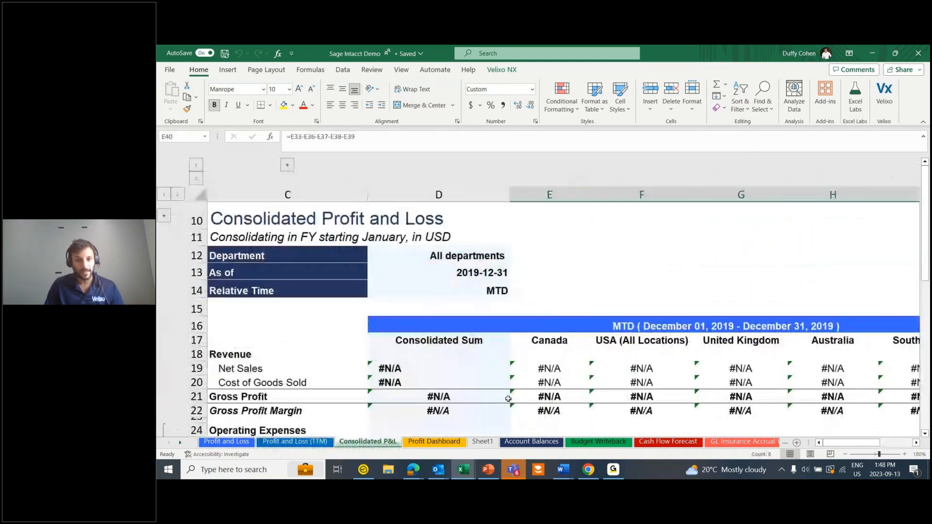
pyautogui.click(438, 441)
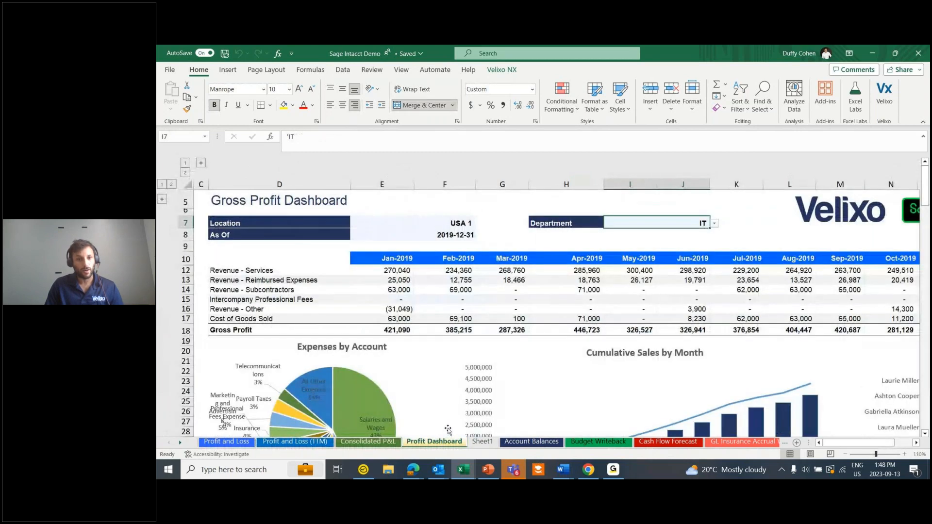
pyautogui.scroll(-2, 319, 390)
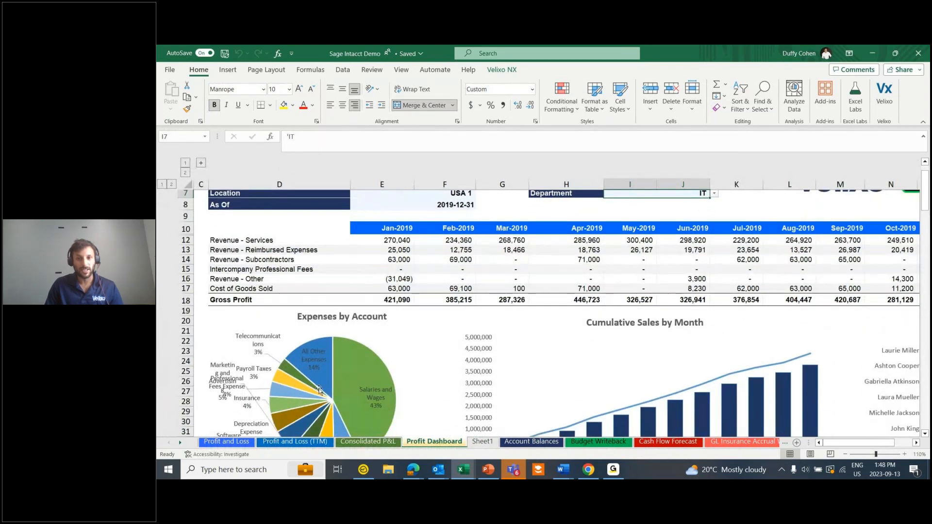
pyautogui.scroll(2, 341, 335)
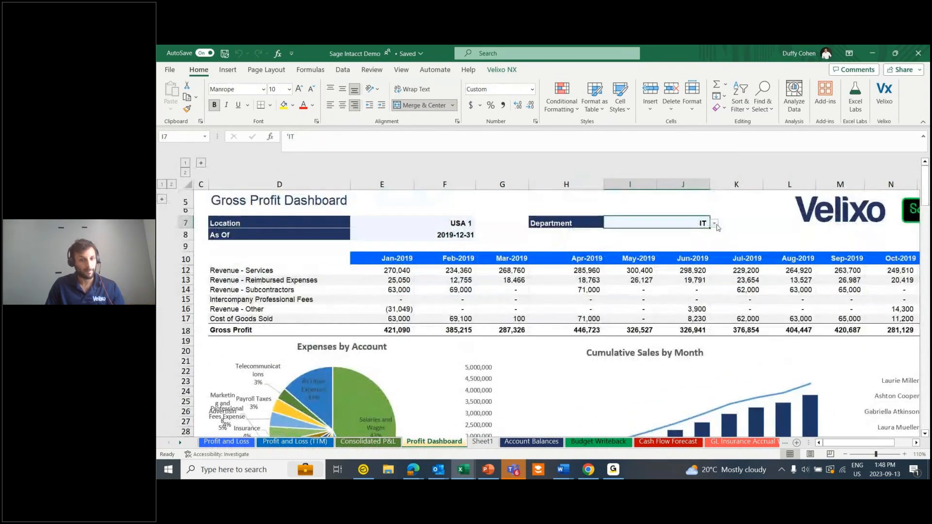
pyautogui.click(524, 443)
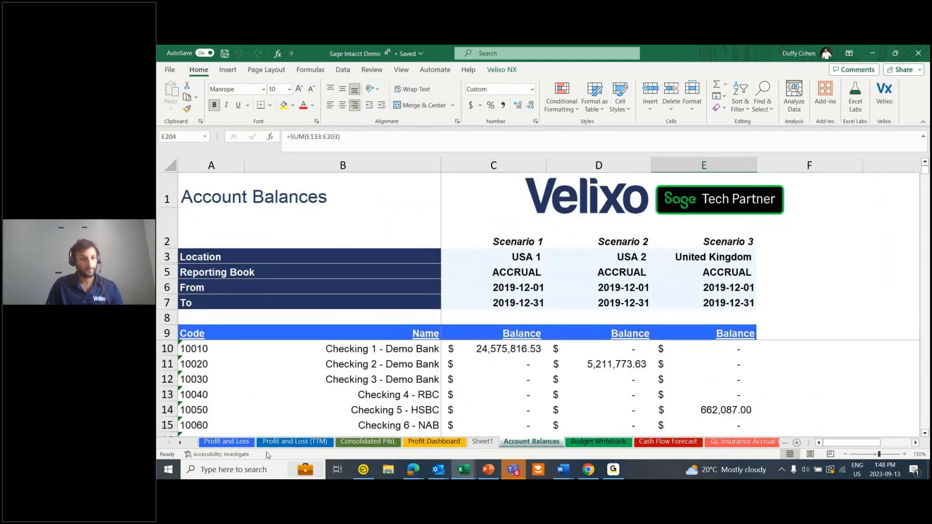
# - On the Profit and Loss sheet, expand grouped columns A and B, examine the account filters behind the report lines, and collapse the group again
pyautogui.click(227, 442)
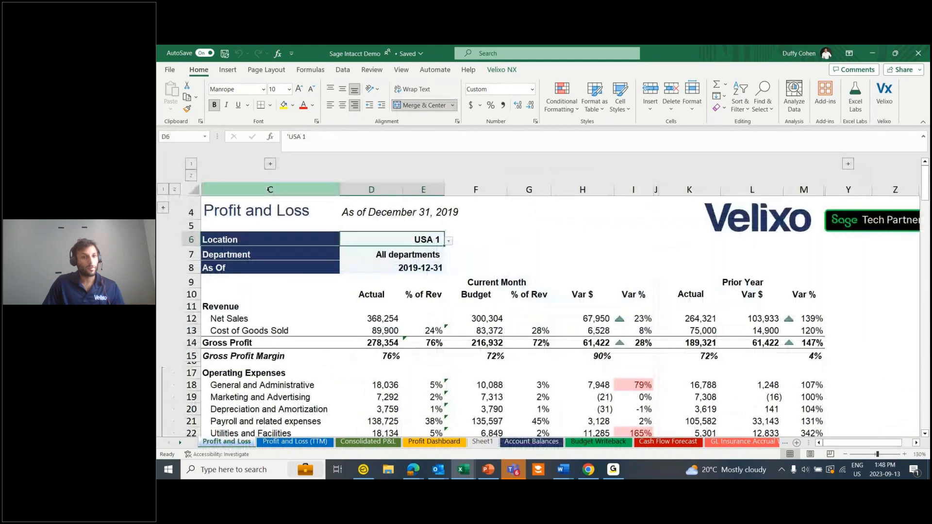
pyautogui.click(270, 165)
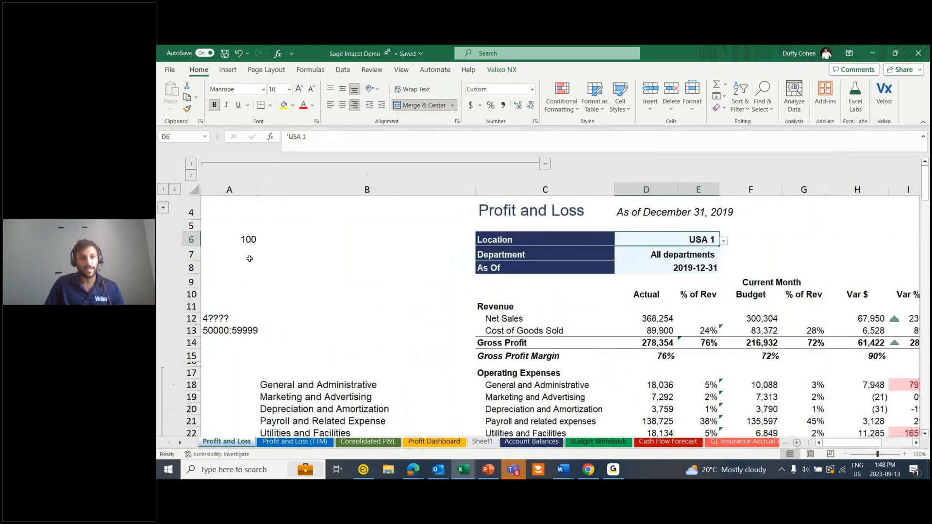
pyautogui.scroll(-2, 308, 385)
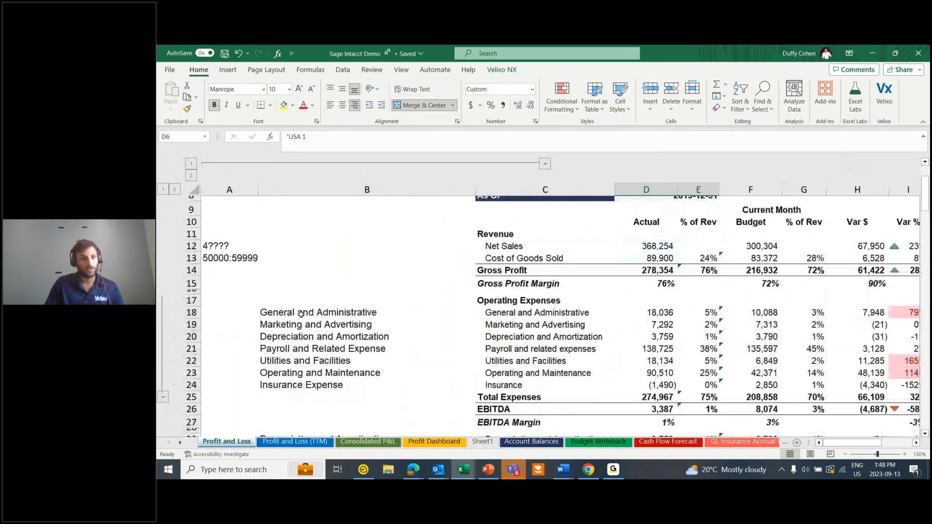
pyautogui.scroll(2, 223, 266)
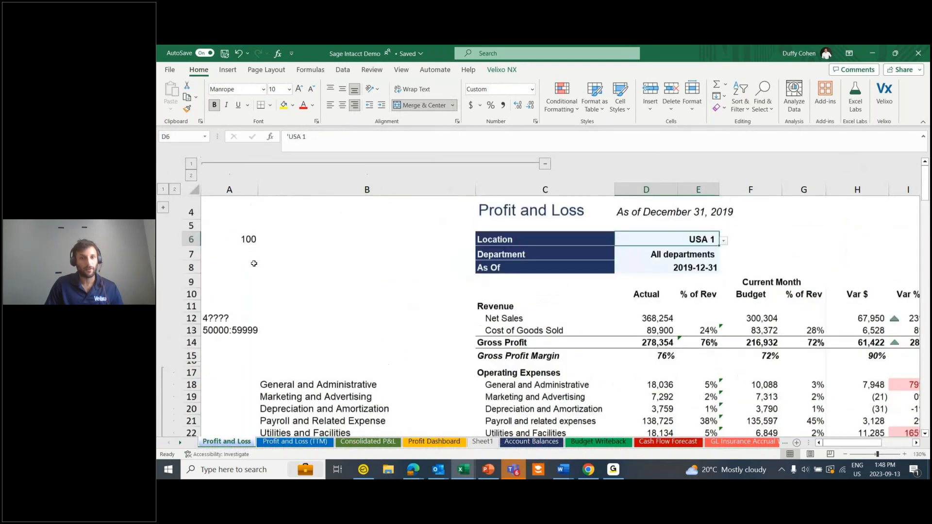
pyautogui.click(546, 164)
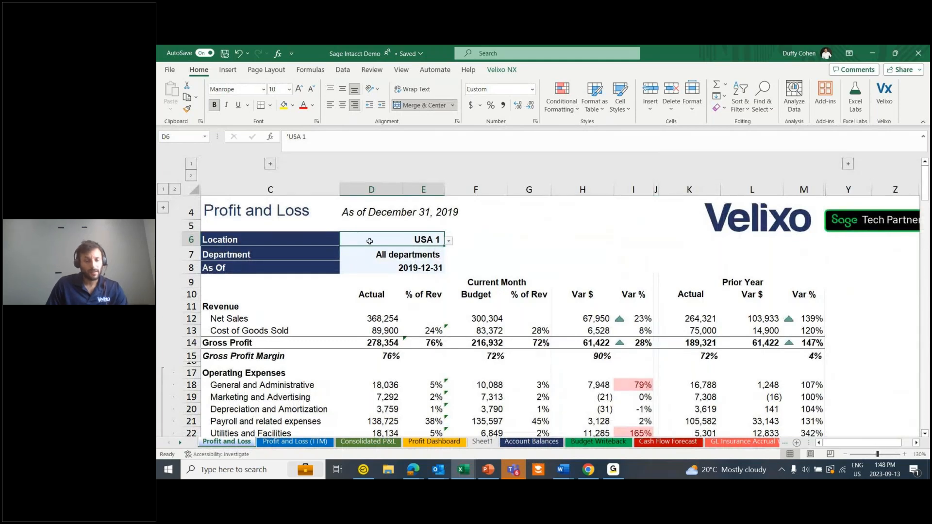
# - Switch the Profit and Loss report's Location to USA 2 and back to USA 1
pyautogui.click(449, 242)
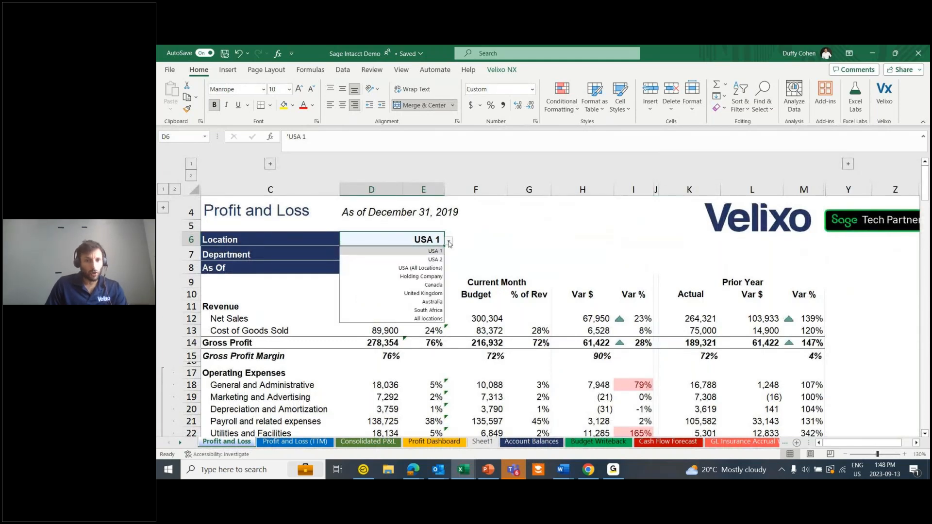
pyautogui.click(433, 260)
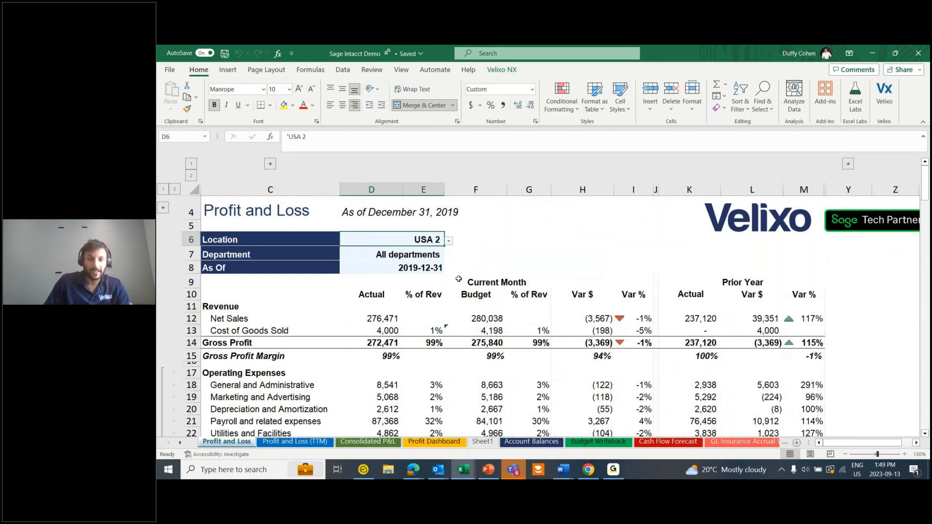
pyautogui.click(449, 242)
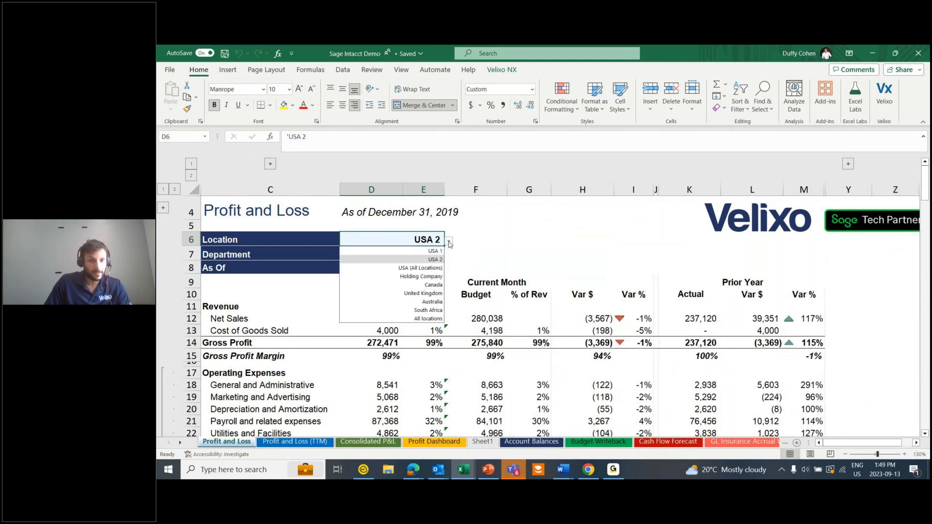
pyautogui.click(436, 251)
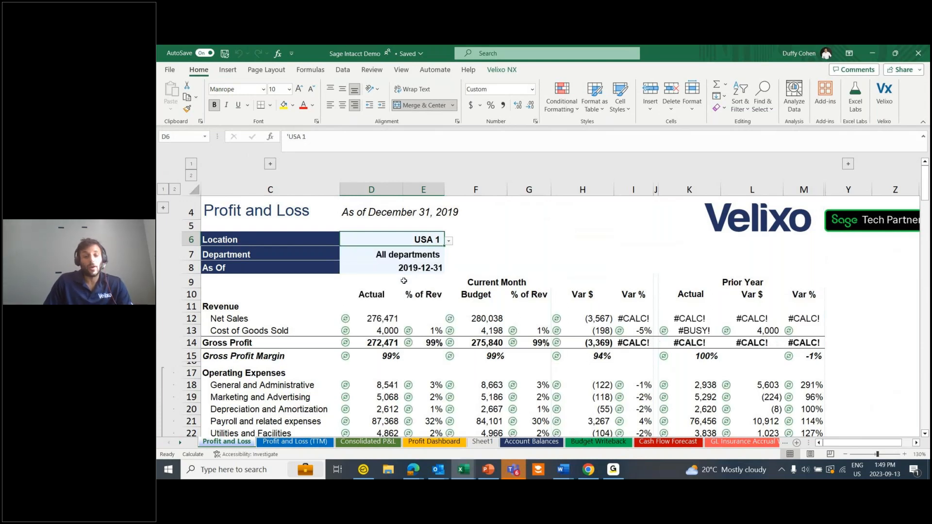
# - Insert a 3-D pie chart of the operating expense names and actual amounts in C18:D25 and place it over the Prior Year columns
pyautogui.scroll(-1, 404, 280)
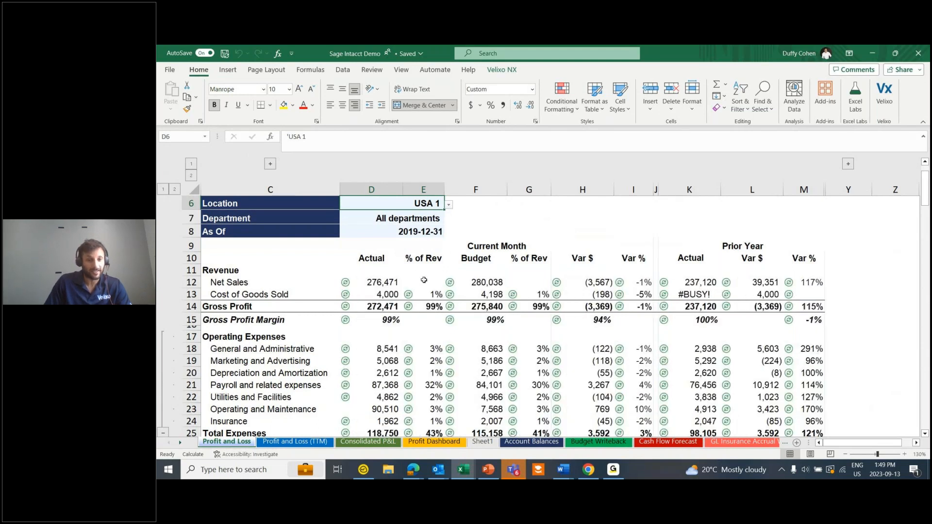
pyautogui.scroll(-1, 308, 338)
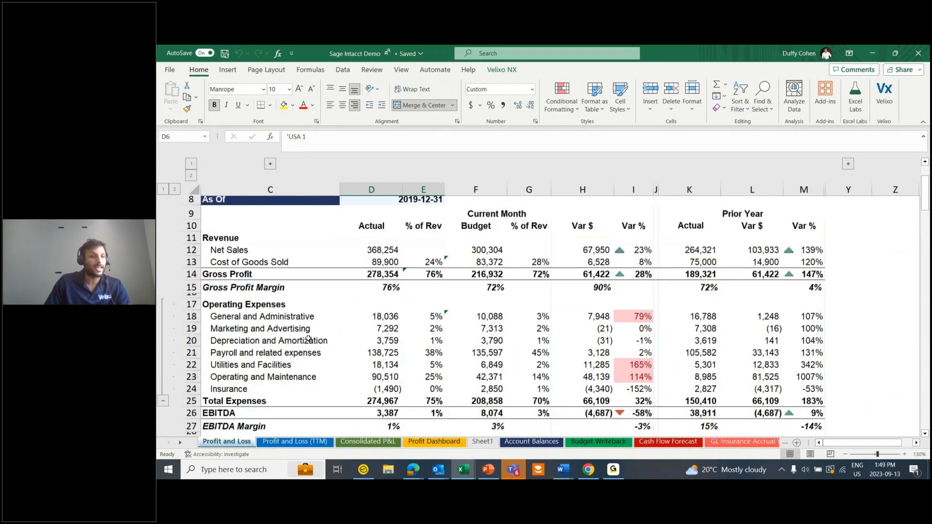
pyautogui.moveTo(226, 311); pyautogui.dragTo(383, 397)
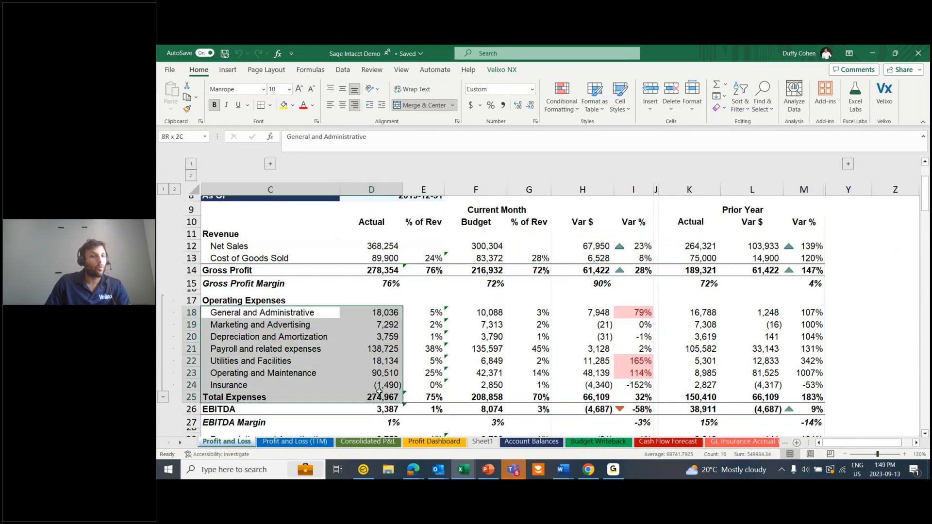
pyautogui.click(238, 71)
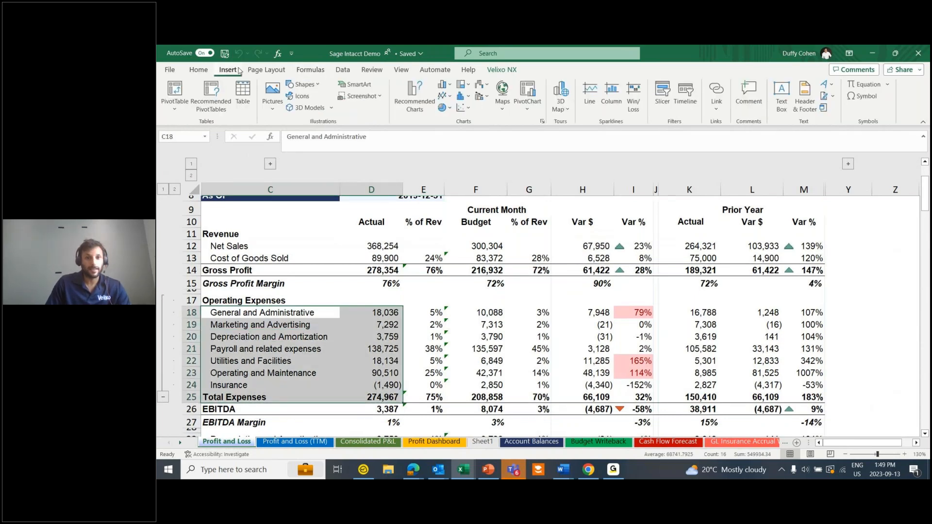
pyautogui.click(443, 107)
pyautogui.click(453, 192)
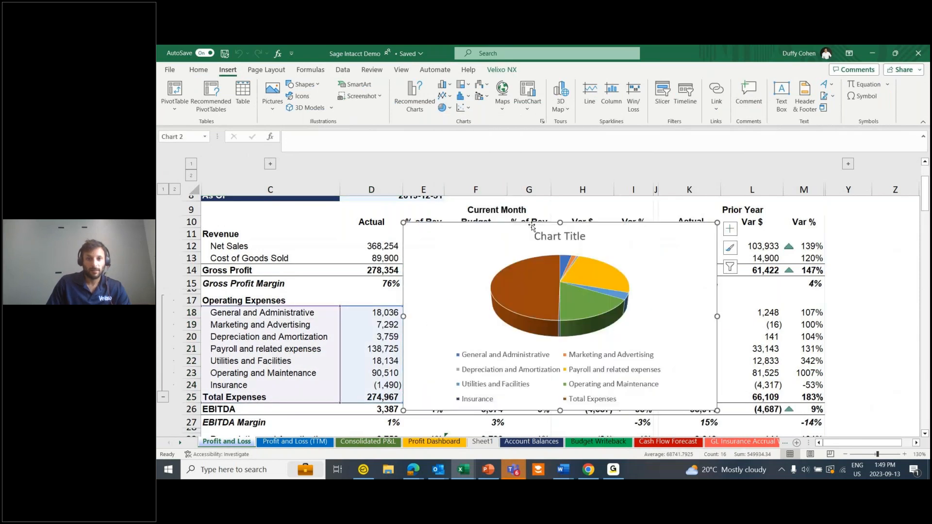
pyautogui.moveTo(604, 208); pyautogui.dragTo(838, 217)
# - Change the pie chart's title to "operating expenses"
pyautogui.click(753, 208)
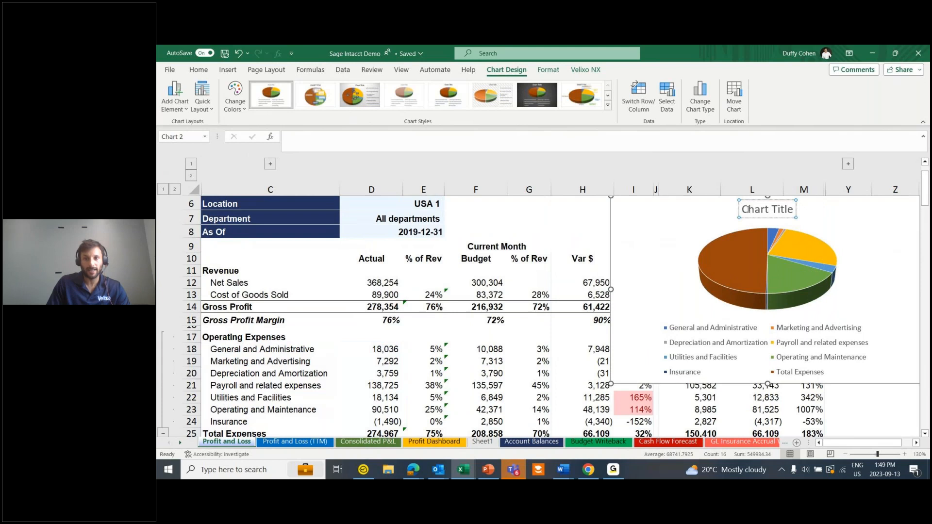
pyautogui.moveTo(747, 210); pyautogui.dragTo(796, 210)
pyautogui.write('oper')
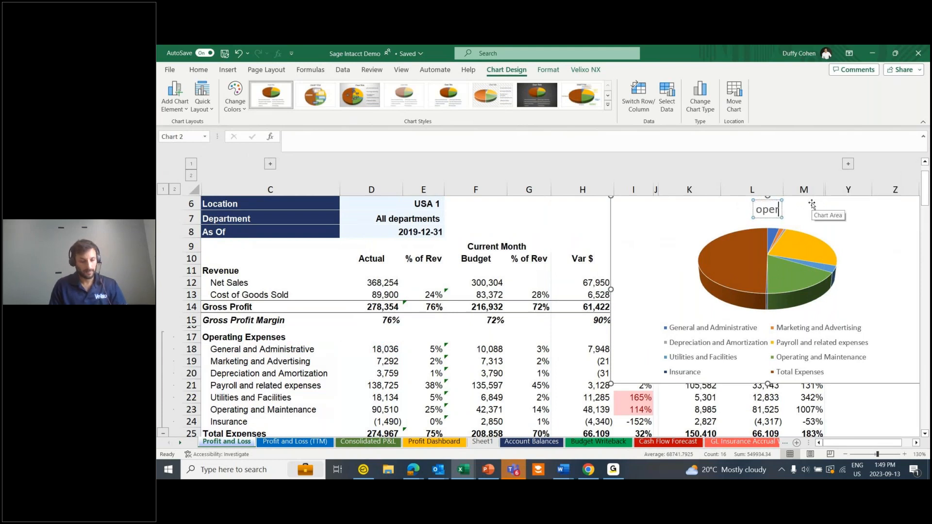
pyautogui.write('ating expenses')
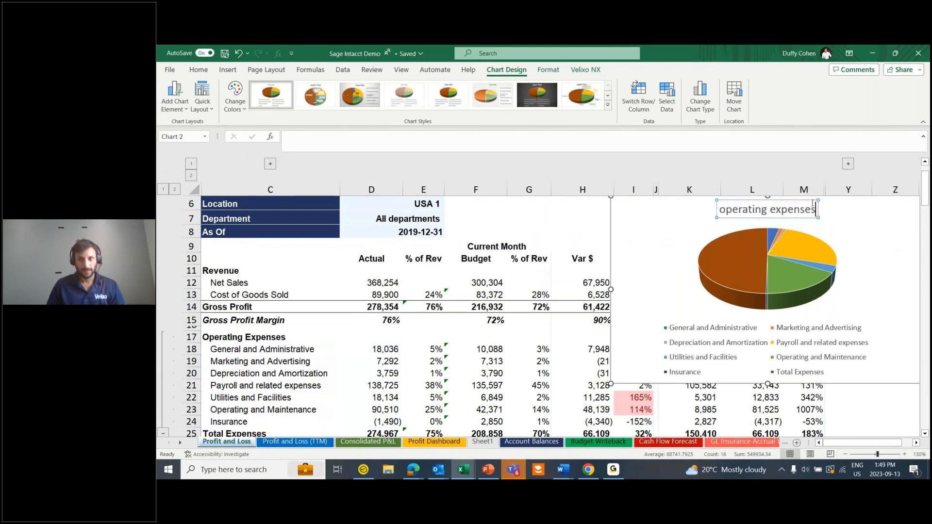
# - Set the report's Location to USA 2 to update the figures and the pie chart
pyautogui.click(441, 205)
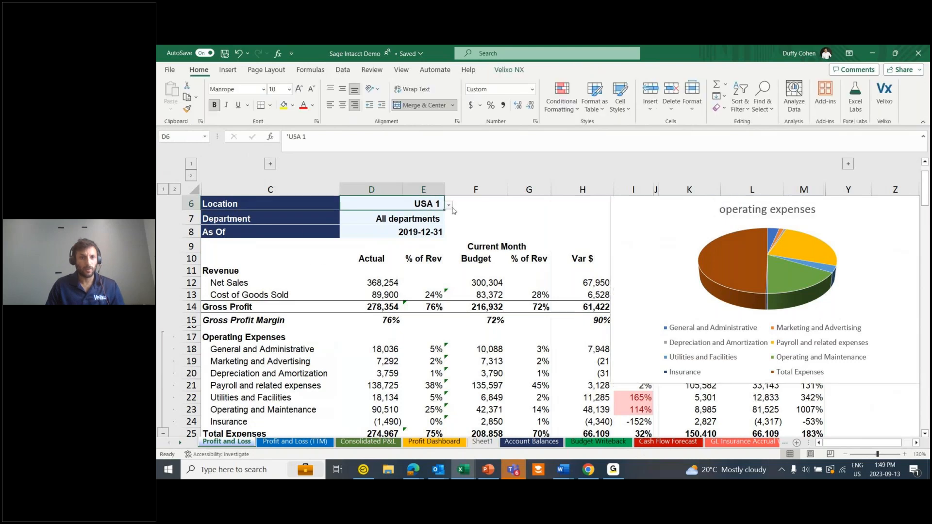
pyautogui.click(449, 206)
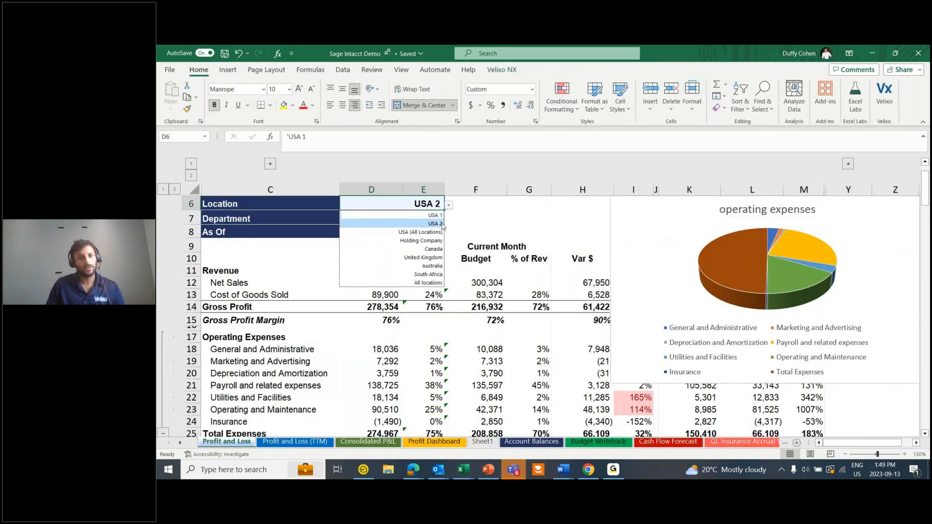
pyautogui.click(437, 219)
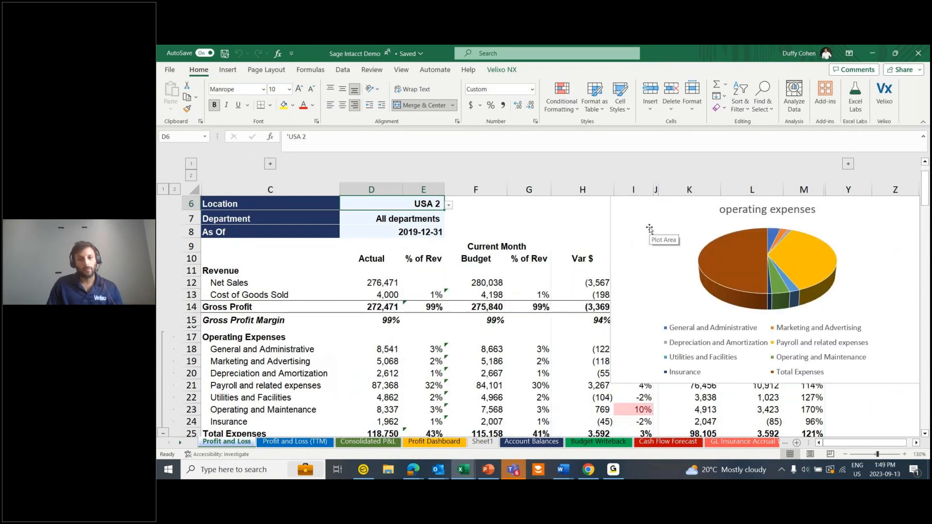
# - Delete the operating expenses pie chart from the Profit and Loss sheet
pyautogui.click(649, 227)
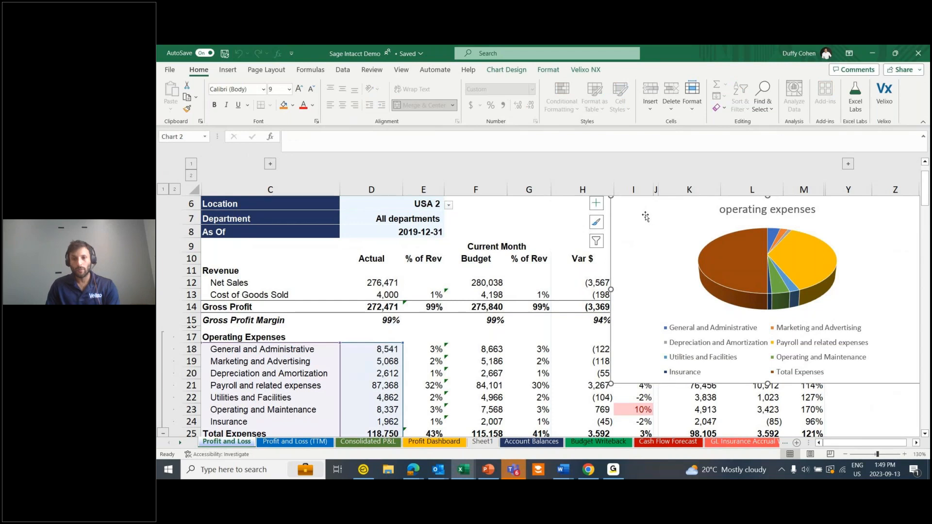
pyautogui.press('Delete')
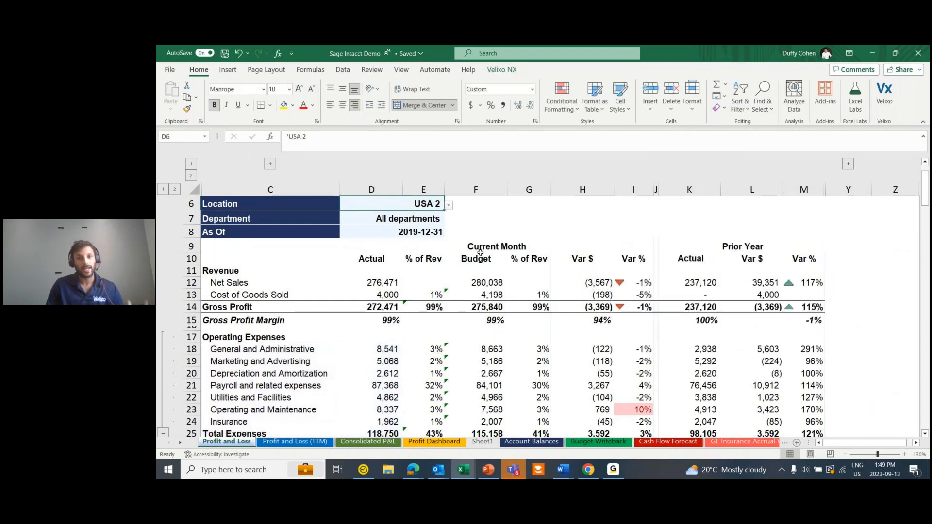
pyautogui.scroll(1, 480, 252)
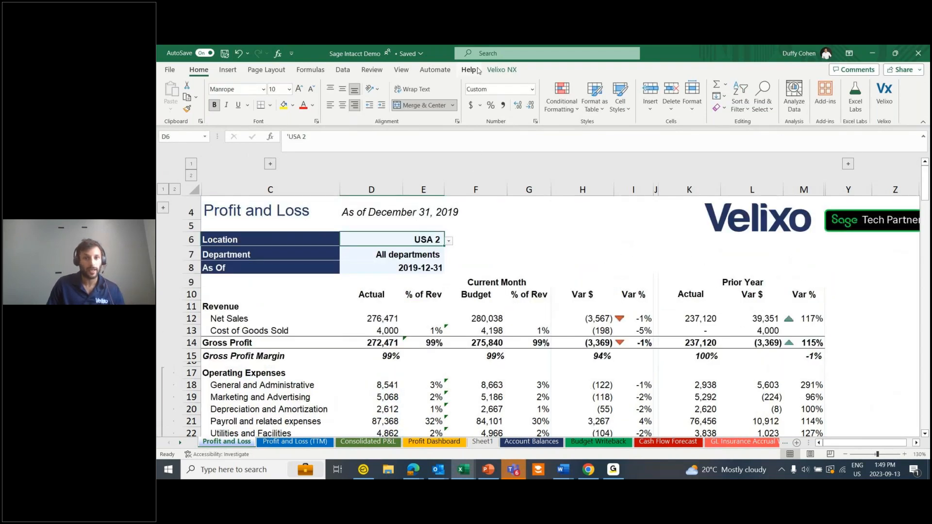
# - Bring up the Velixo NX tools and set the report's Location back to USA 1
pyautogui.click(501, 70)
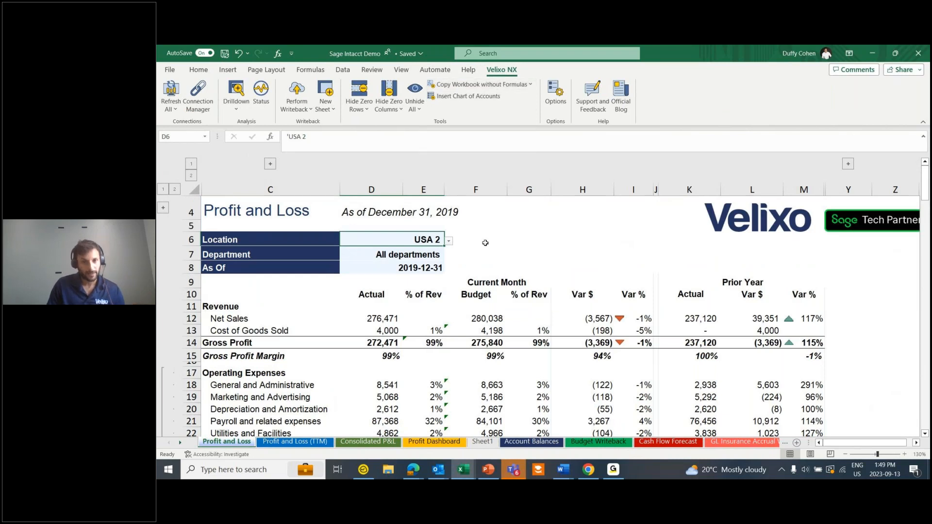
pyautogui.scroll(-2, 485, 243)
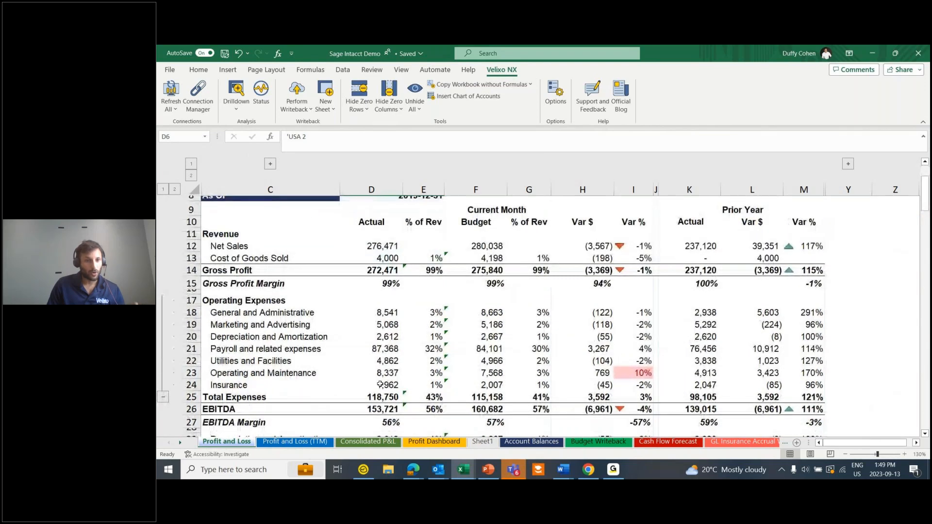
pyautogui.scroll(1, 373, 361)
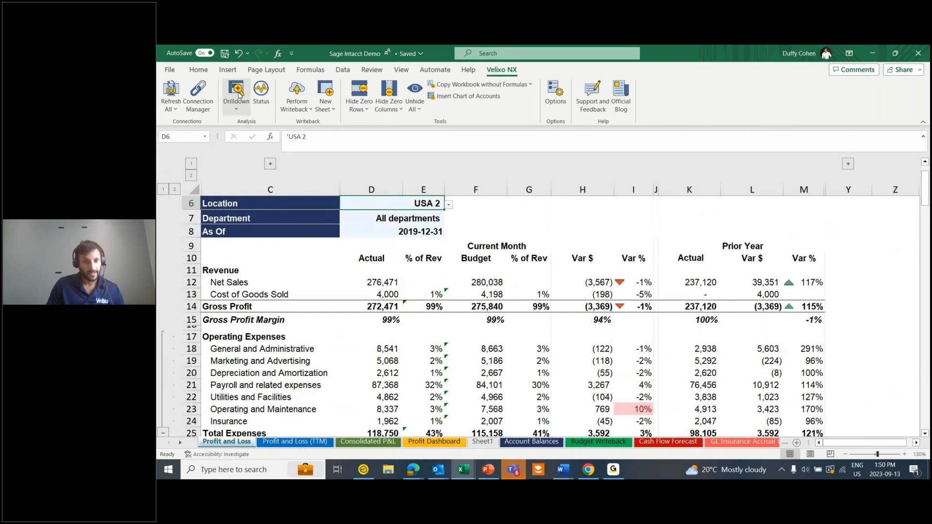
pyautogui.scroll(-1, 351, 315)
pyautogui.scroll(1, 350, 315)
pyautogui.click(449, 204)
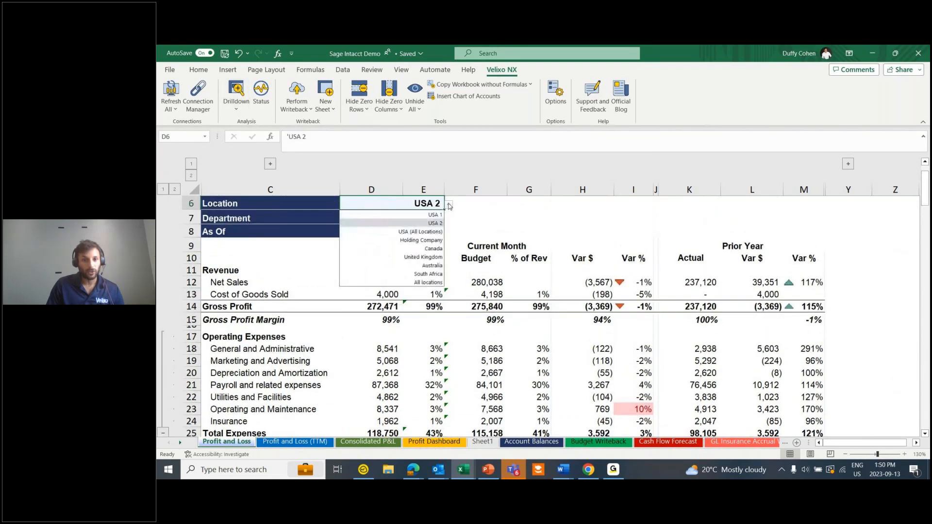
pyautogui.click(426, 216)
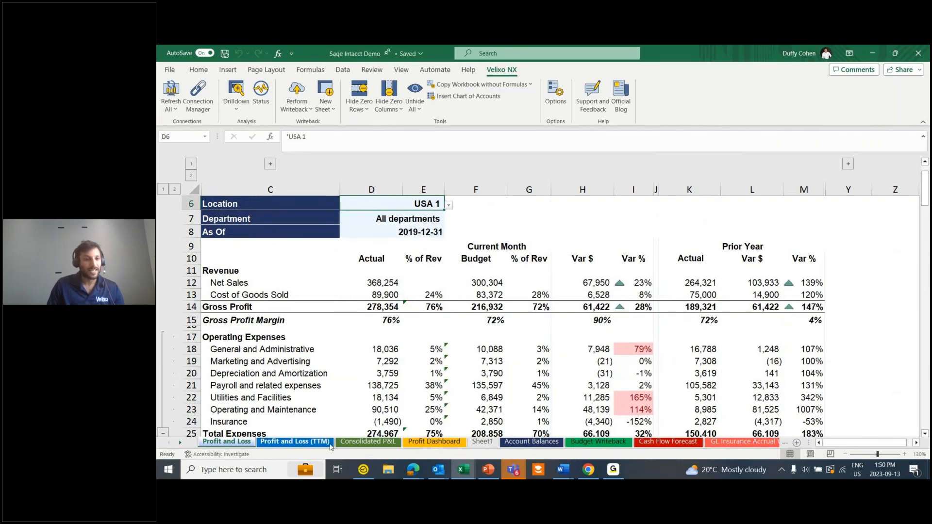
# - Select the Operating and Maintenance actual amount in D23 and examine its breakdown by account on the Drilldown sheet
pyautogui.click(183, 443)
pyautogui.click(182, 443)
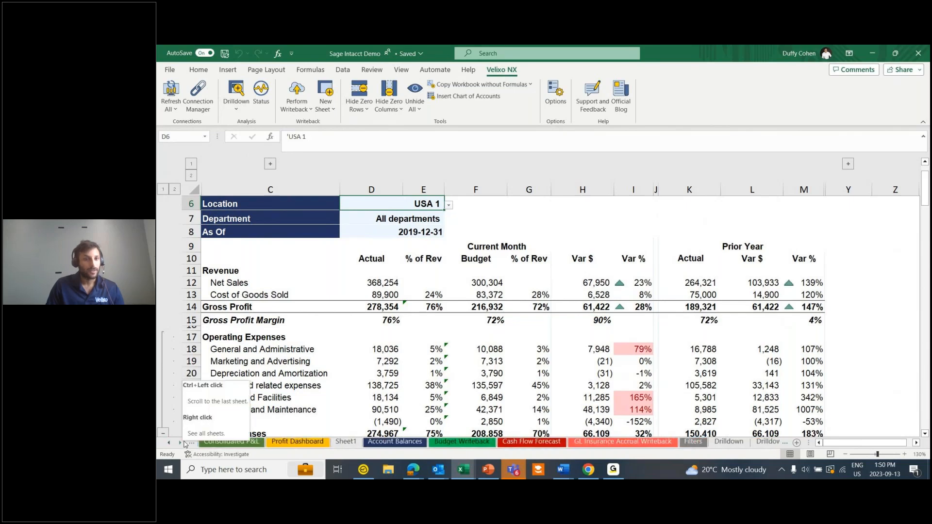
pyautogui.click(377, 409)
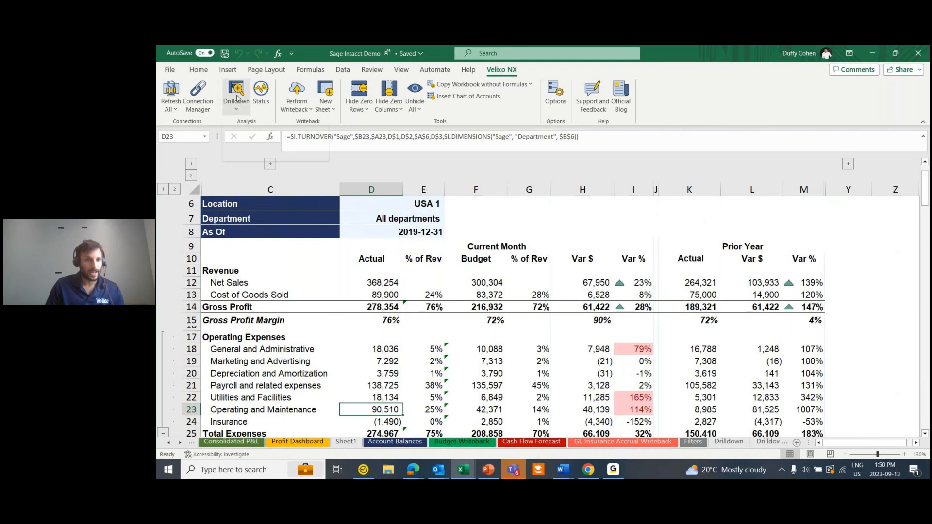
pyautogui.click(728, 442)
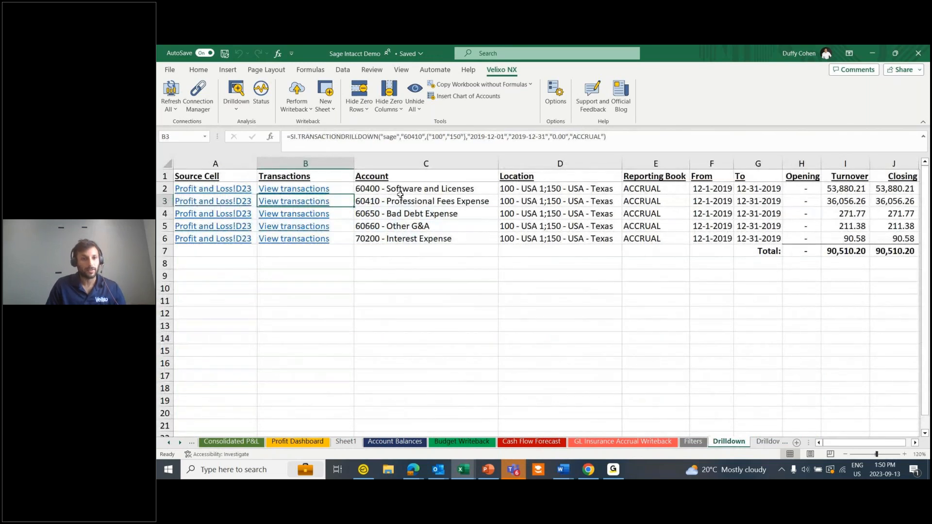
pyautogui.moveTo(858, 444); pyautogui.dragTo(876, 444)
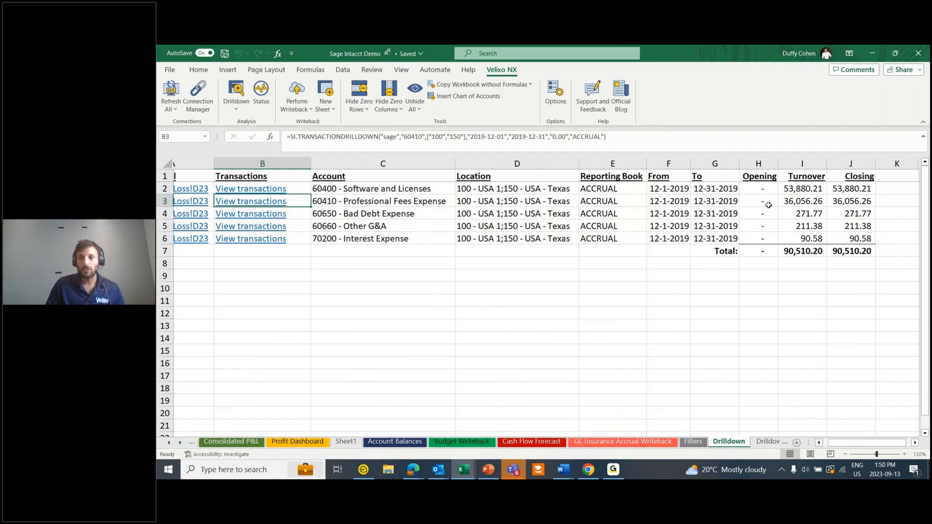
pyautogui.click(810, 202)
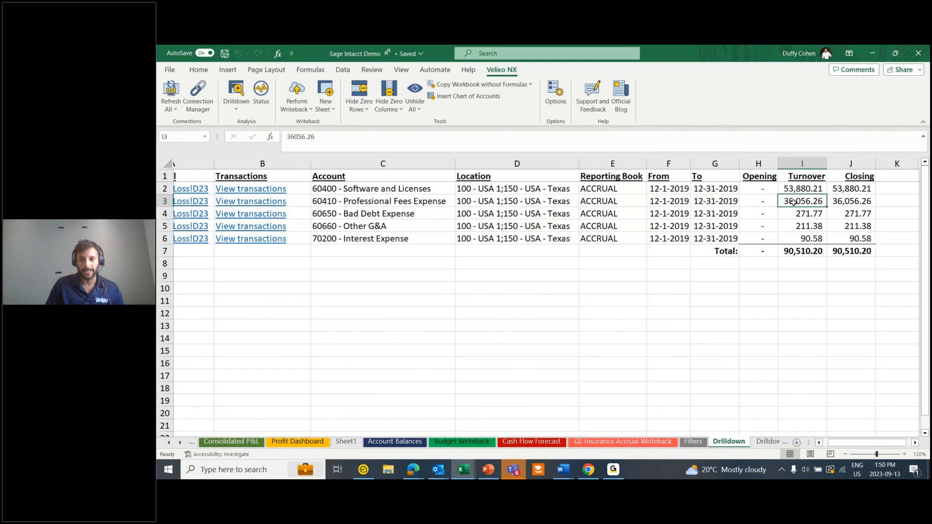
pyautogui.moveTo(859, 443); pyautogui.dragTo(842, 443)
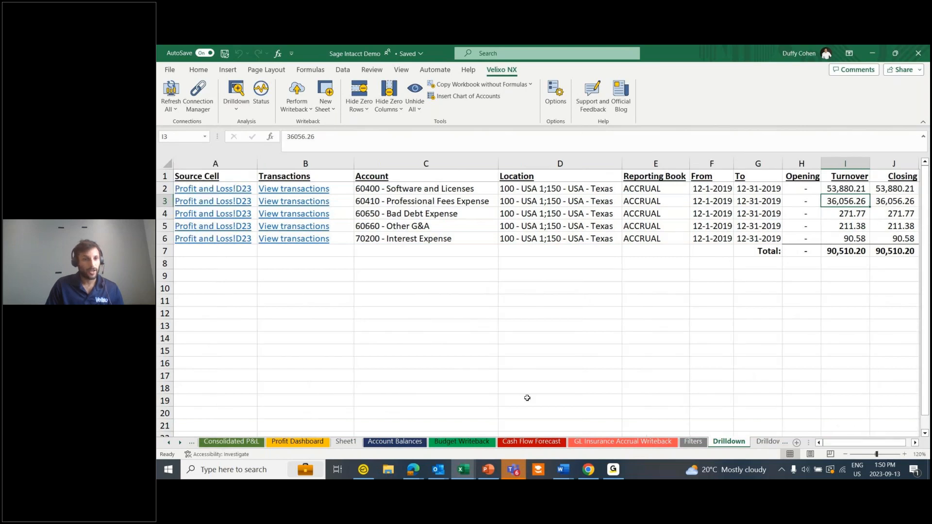
# - View the transactions of account 60410 - Professional Fees Expense on the Drilldown2 sheet and select the Singleton Brothers CPA vendor cell
pyautogui.click(317, 204)
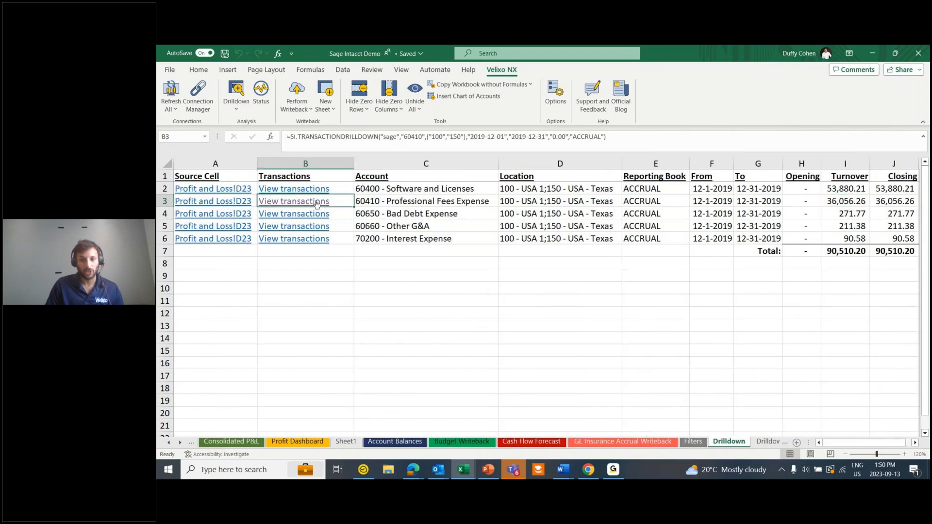
pyautogui.click(766, 441)
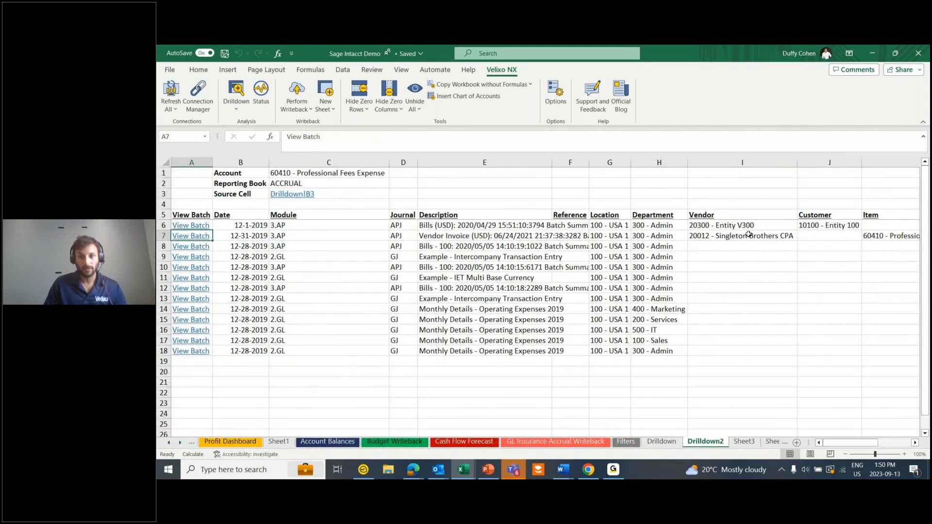
pyautogui.click(751, 238)
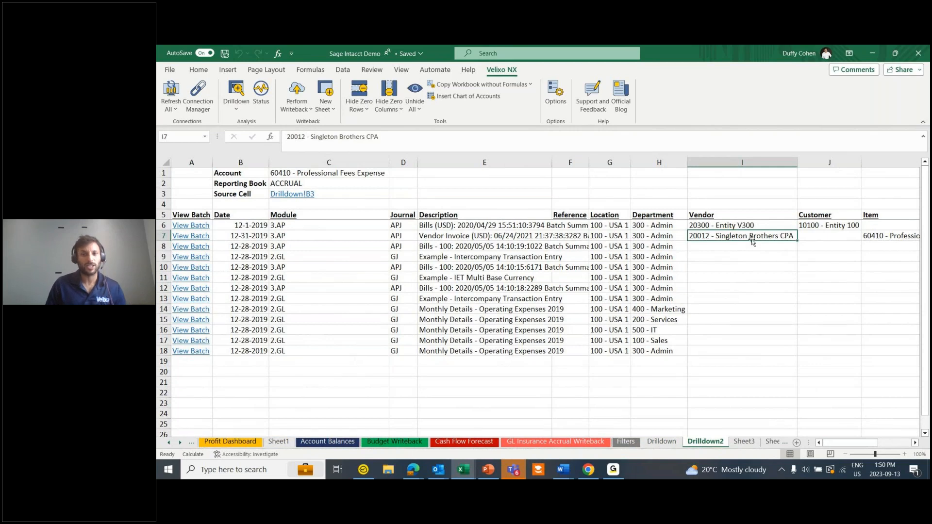
# - Go along row 7 to the start of the 12-31-2019 vendor invoice and view its batch in Sage Intacct
pyautogui.press('Left')
pyautogui.press('Left')
pyautogui.press('Left')
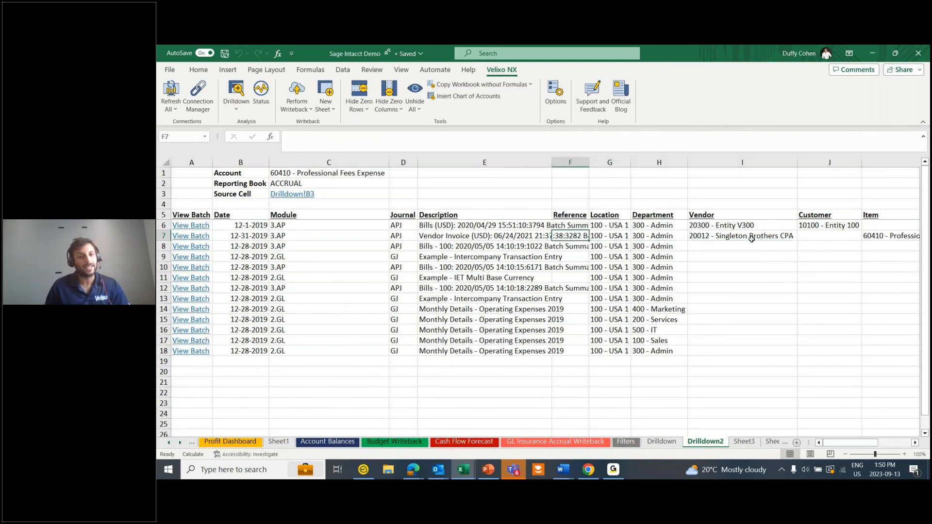
pyautogui.press('Left')
pyautogui.press('Left')
pyautogui.press('Left')
pyautogui.press('Left')
pyautogui.press('Left')
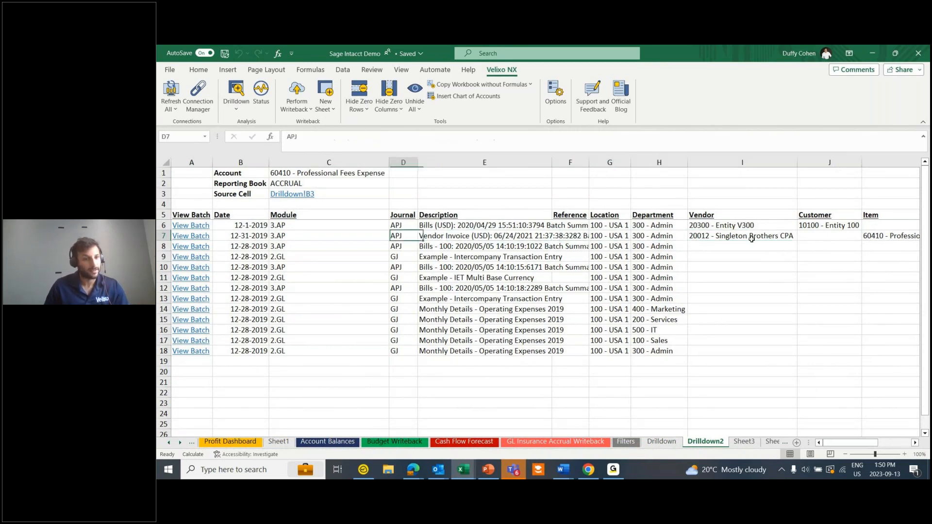
pyautogui.click(200, 237)
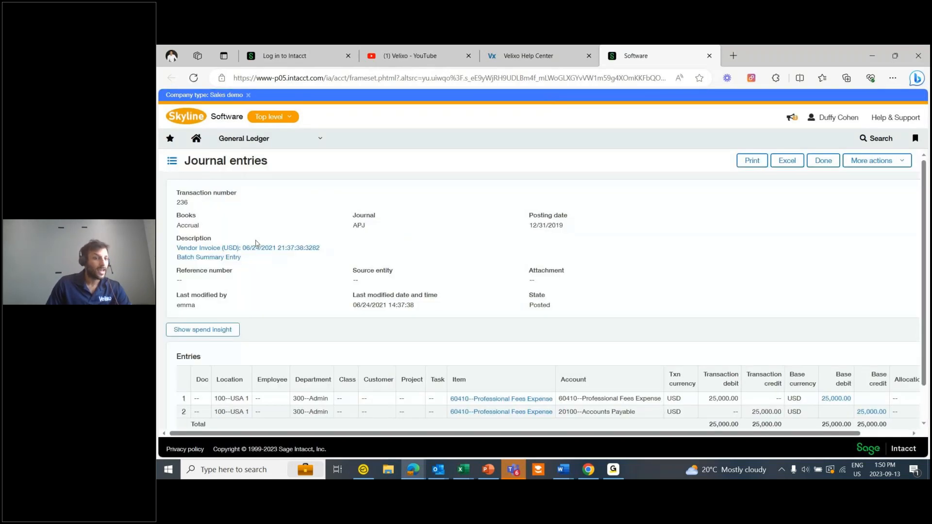
# - View the bills in the vendor invoice batch with private ones included, and inspect the Singleton Brothers CPA bill's attachment
pyautogui.click(255, 250)
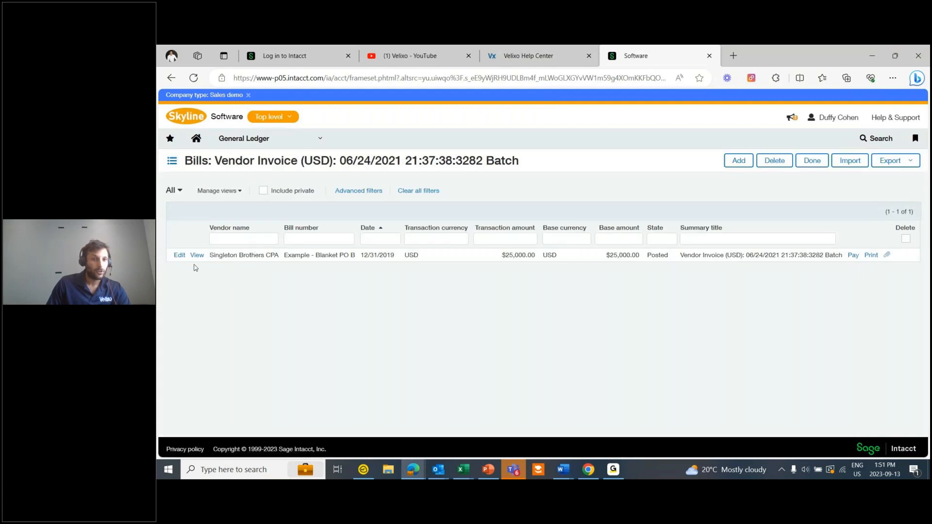
pyautogui.click(265, 190)
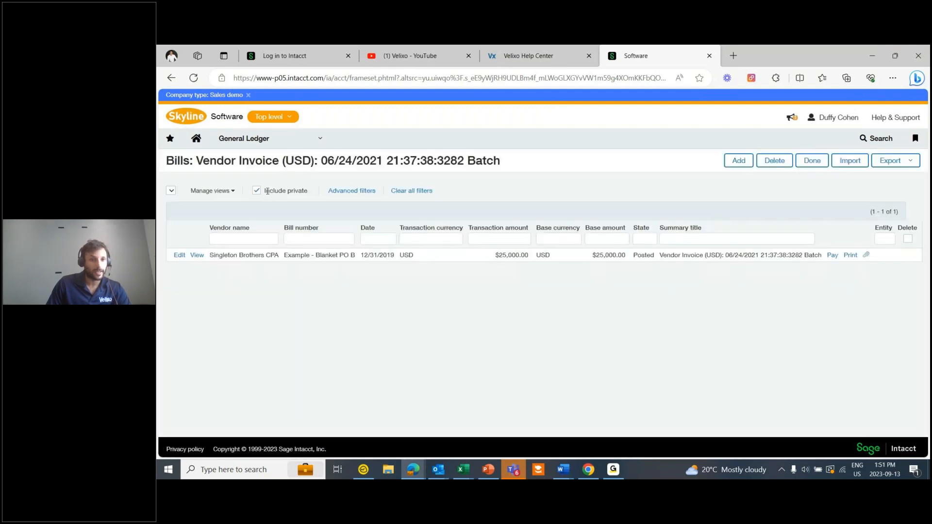
pyautogui.click(867, 256)
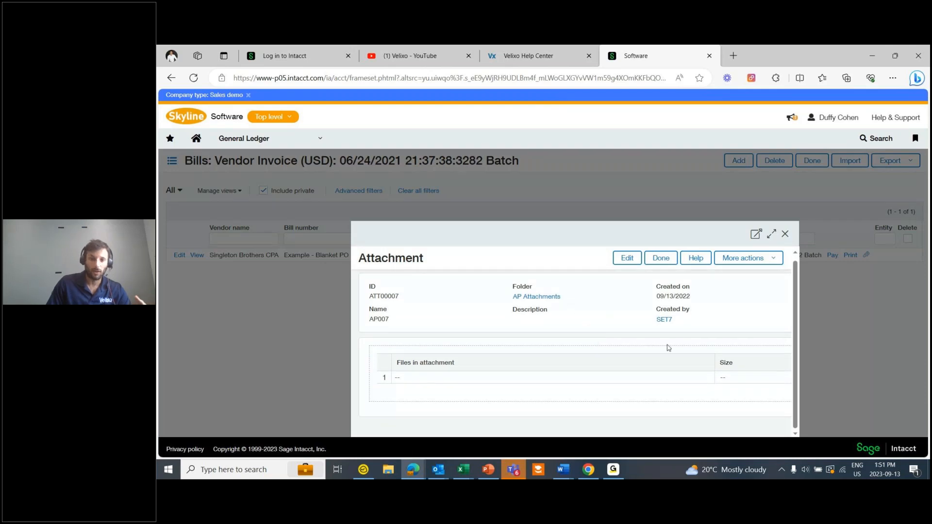
pyautogui.click(785, 234)
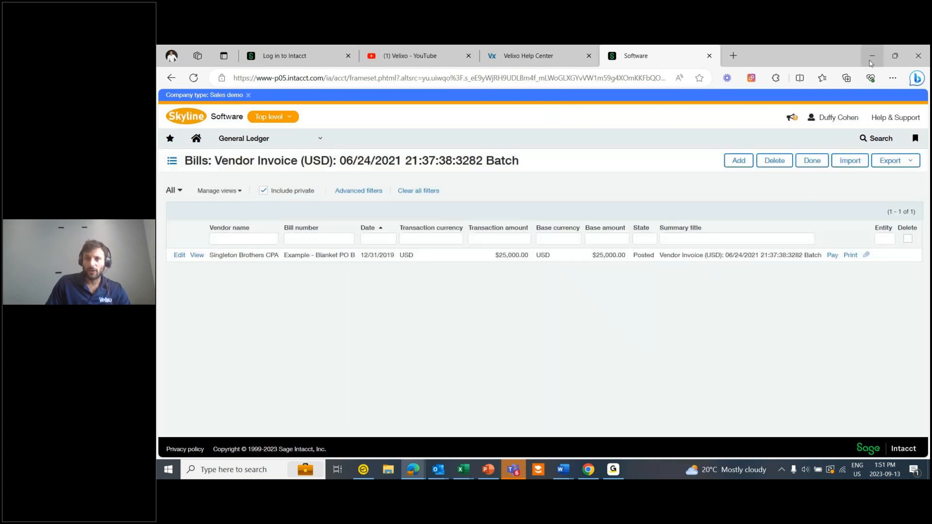
# - Return to the Sage Intacct Demo workbook, add a blank sheet after Drilldown4, zoom it to 190% and select cell A5
pyautogui.click(872, 59)
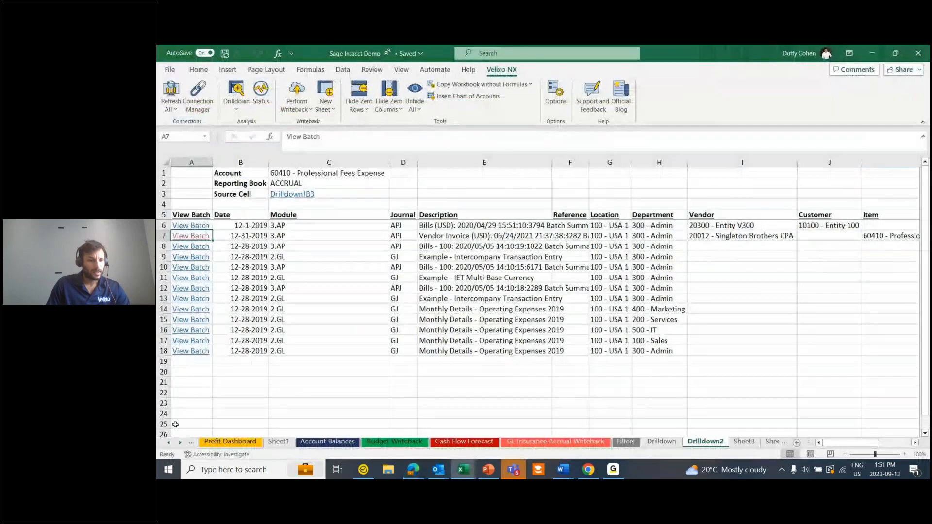
pyautogui.click(180, 443)
pyautogui.click(181, 442)
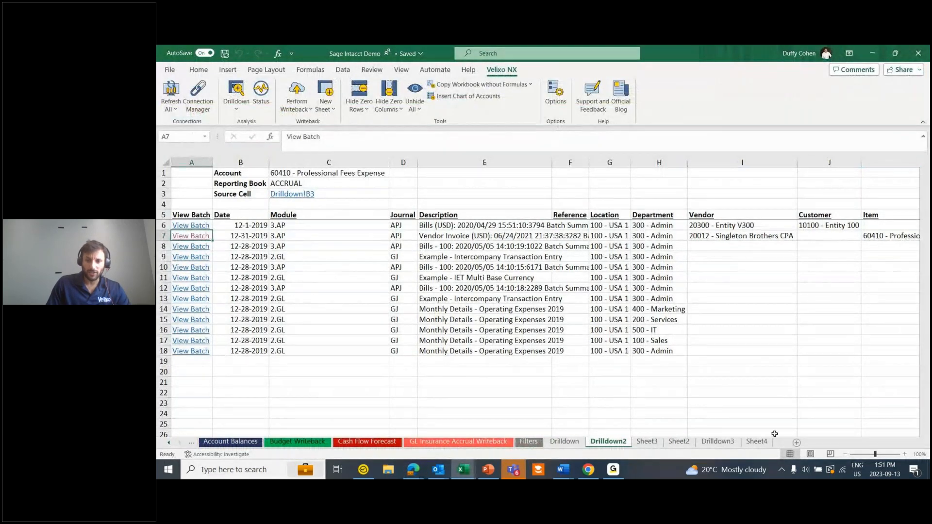
pyautogui.click(736, 443)
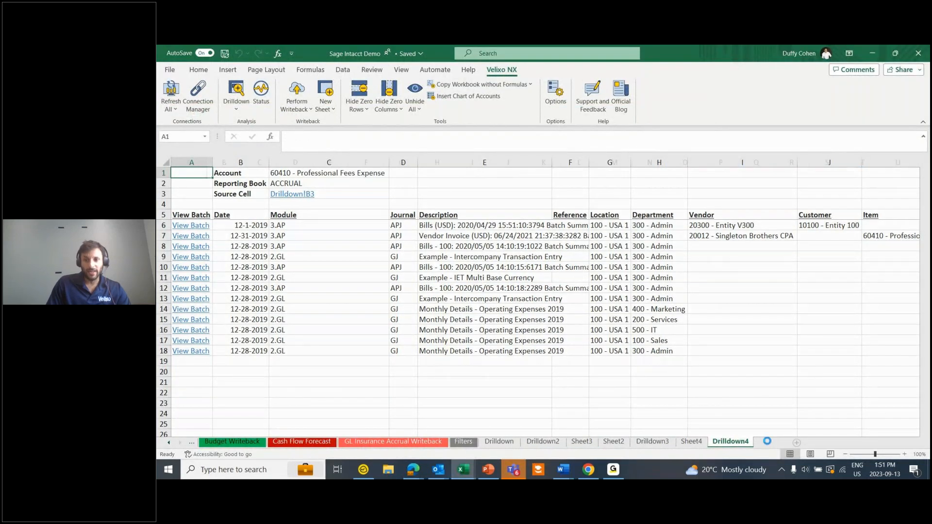
pyautogui.click(771, 442)
pyautogui.click(903, 454)
pyautogui.click(904, 454)
pyautogui.click(904, 454)
pyautogui.click(904, 455)
pyautogui.click(904, 454)
pyautogui.click(904, 455)
pyautogui.click(904, 454)
pyautogui.click(904, 454)
pyautogui.click(904, 454)
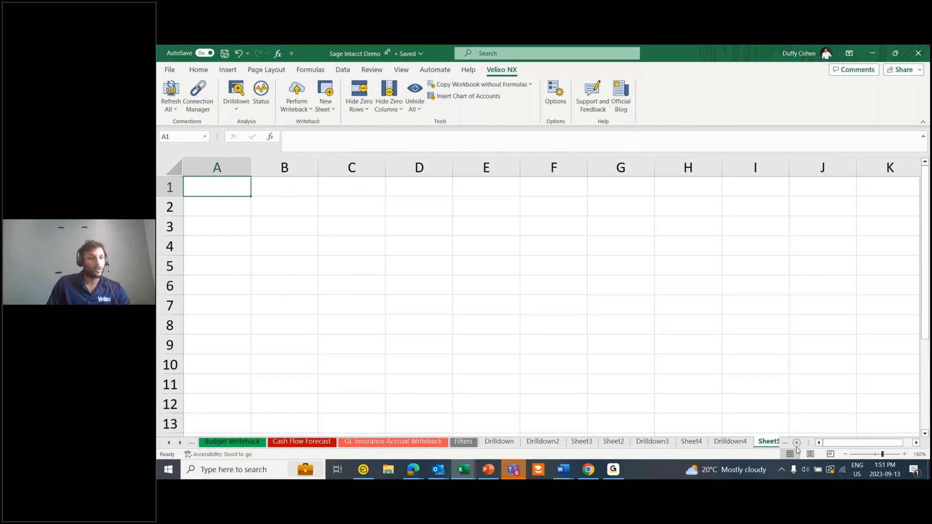
pyautogui.click(211, 266)
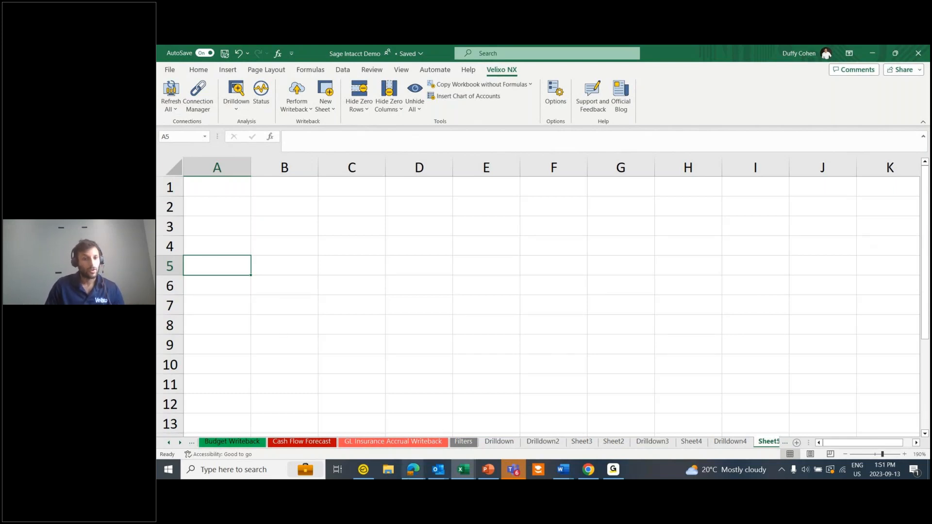
# - Switch back to Sage Intacct in the browser and view the bill Example - Blanket PO B from the Accounts Payable bills
pyautogui.click(412, 469)
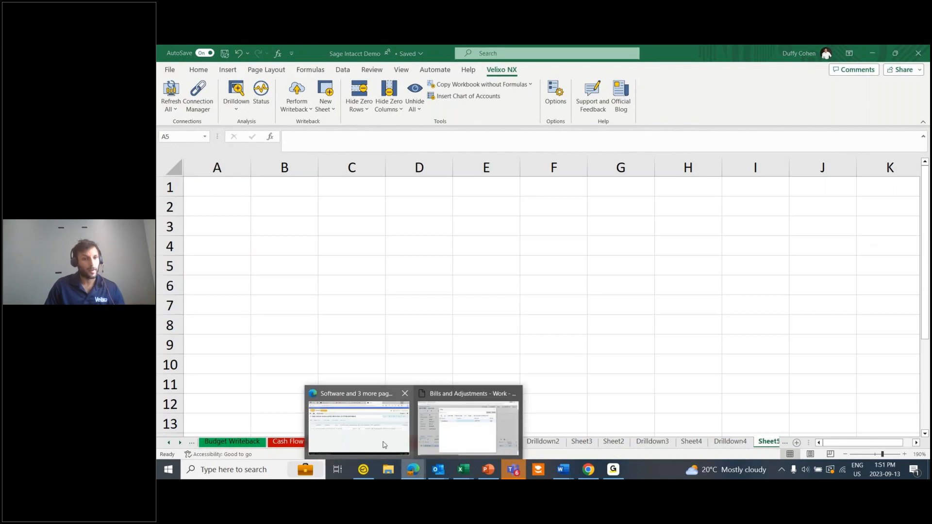
pyautogui.click(360, 425)
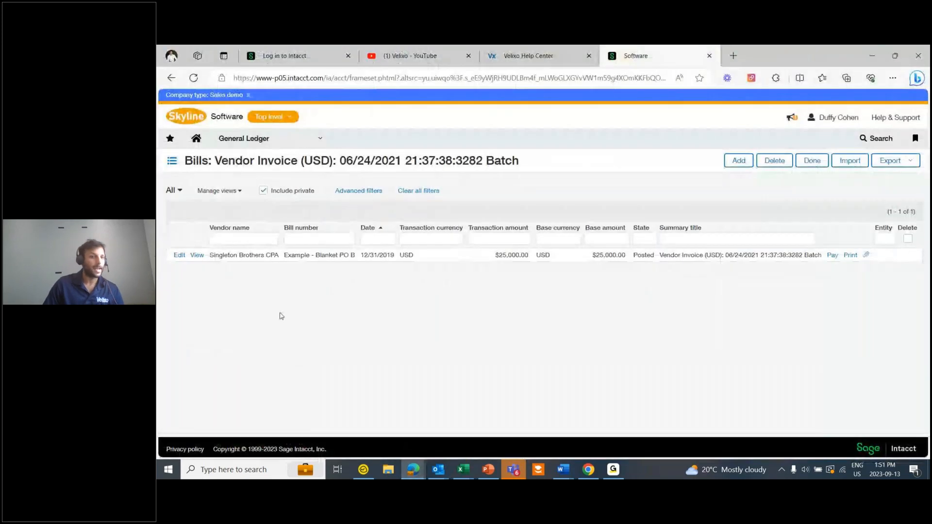
pyautogui.click(265, 141)
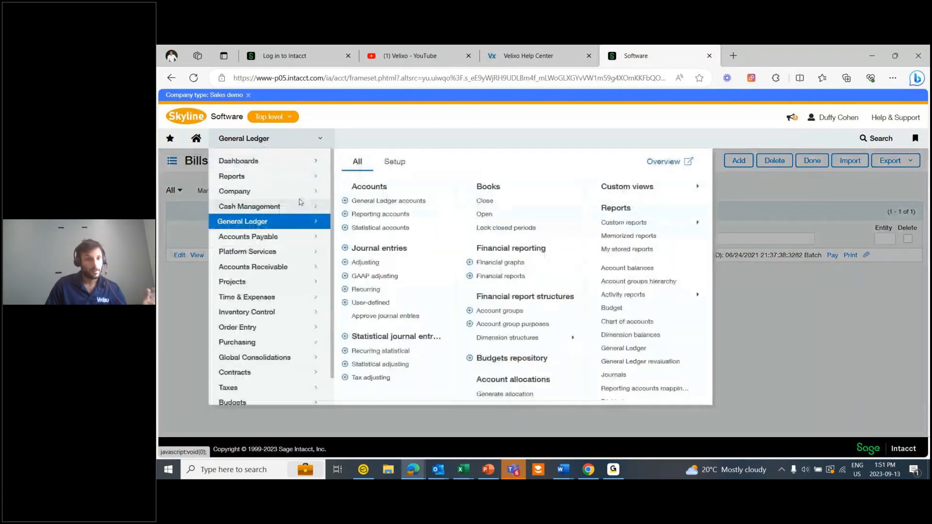
pyautogui.moveTo(268, 240)
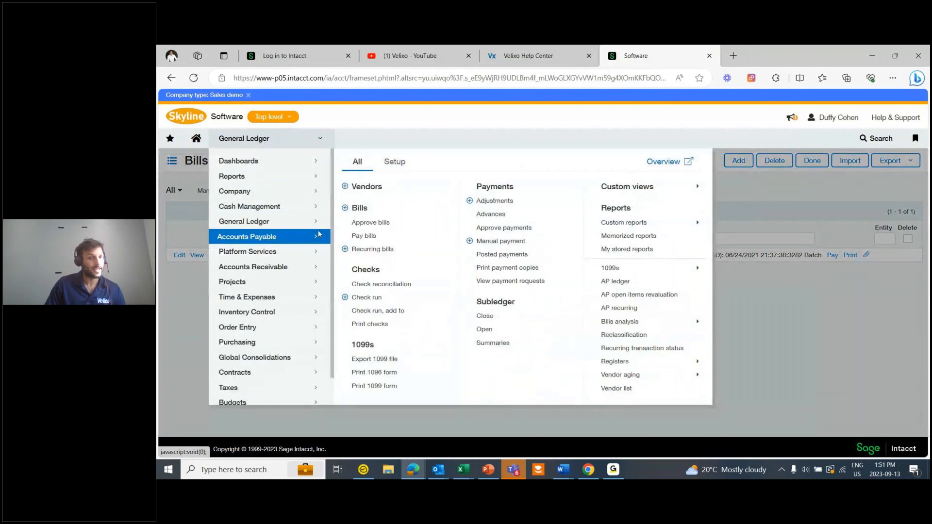
pyautogui.click(360, 209)
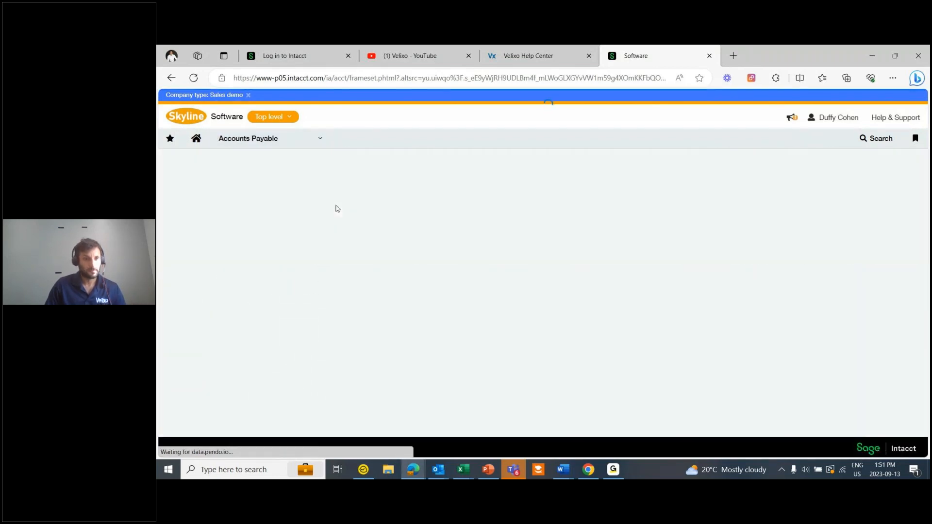
pyautogui.click(201, 260)
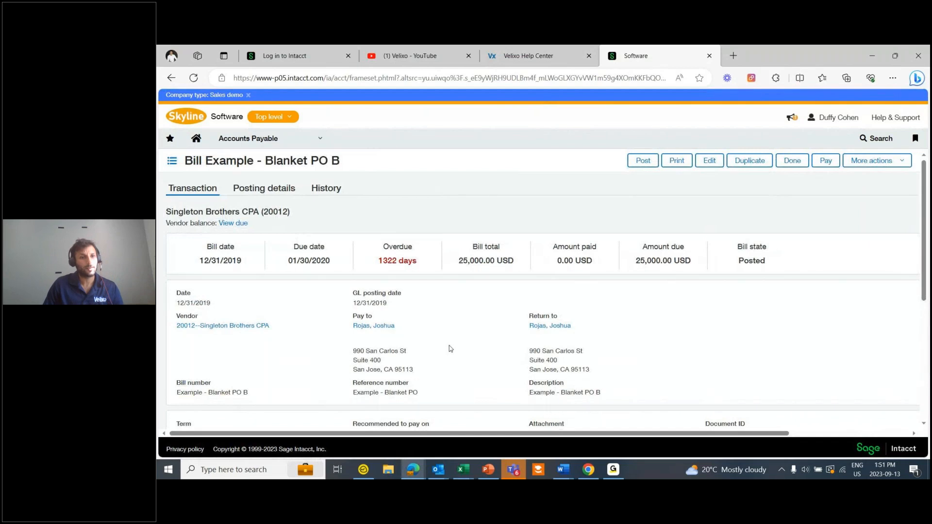
# - Show the bill's object definition and highlight its integration name APBILL
pyautogui.click(873, 161)
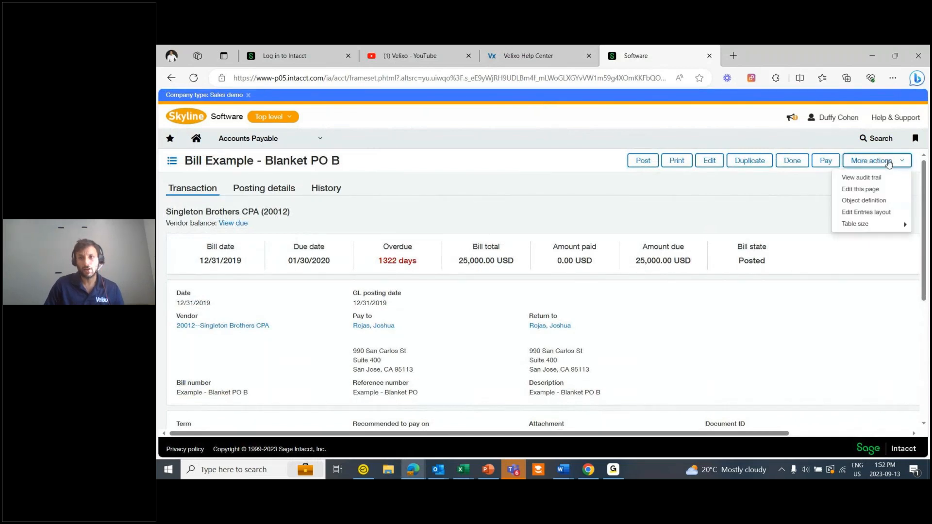
pyautogui.click(888, 201)
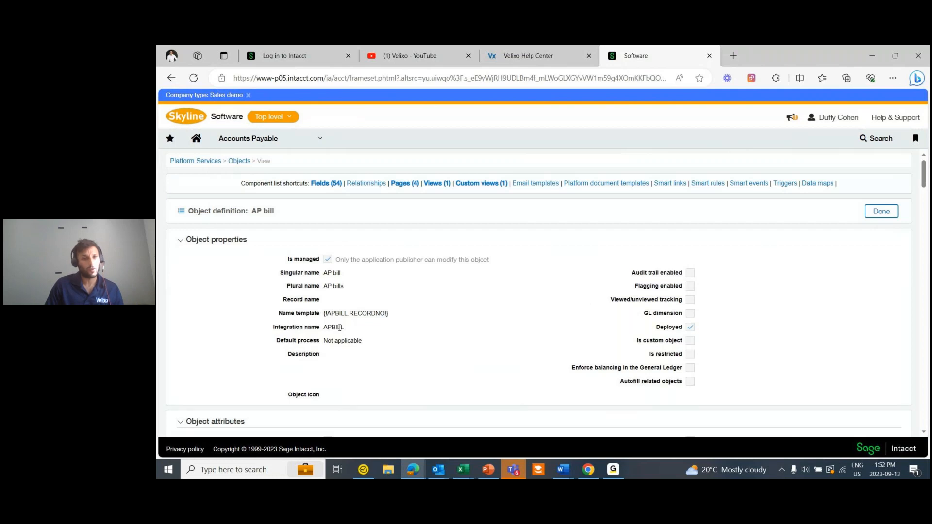
pyautogui.moveTo(342, 328); pyautogui.dragTo(324, 328)
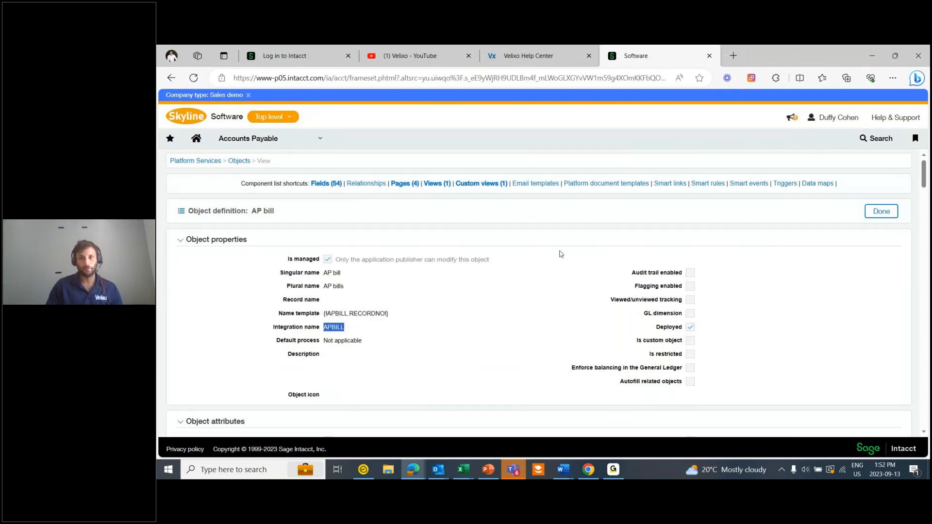
# - Return to Excel and list all AP bills from cell A5 of the new sheet with =SI.QUERY("sage","APBILL")
pyautogui.click(873, 55)
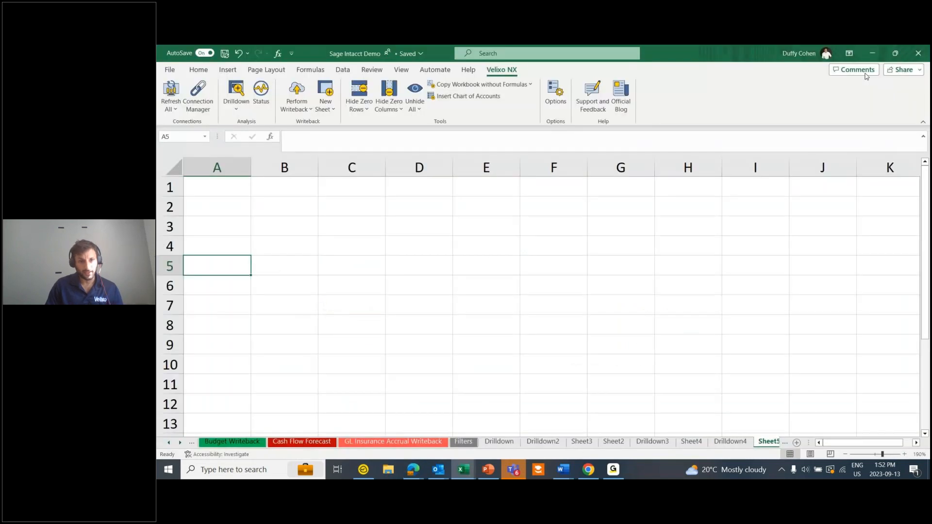
pyautogui.write('=')
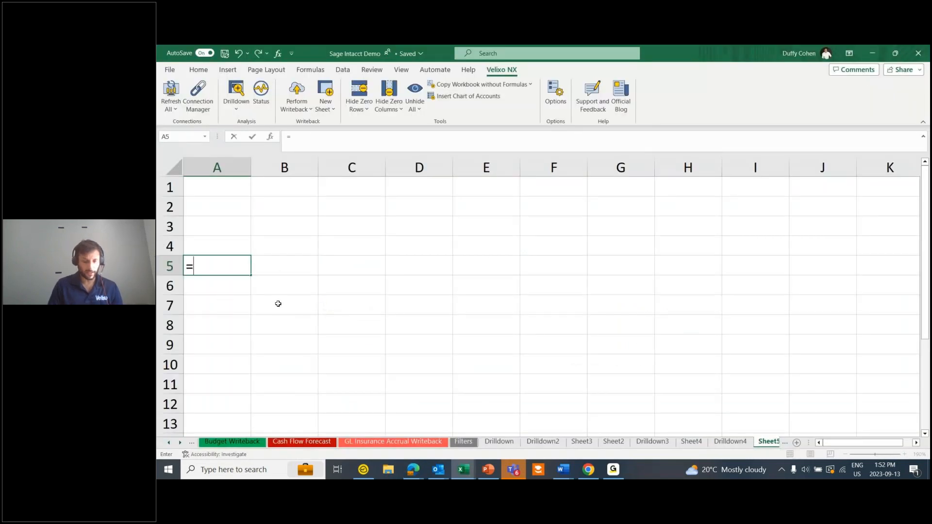
pyautogui.write('si')
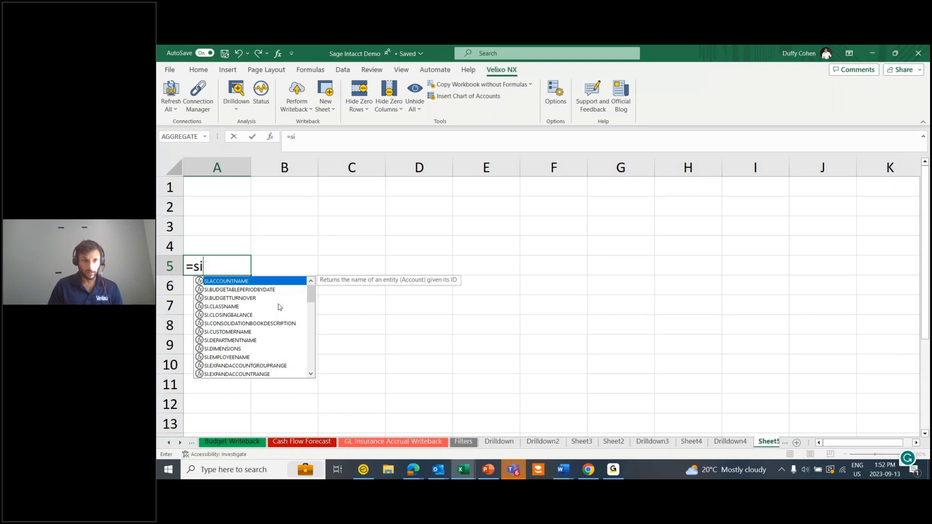
pyautogui.write('query')
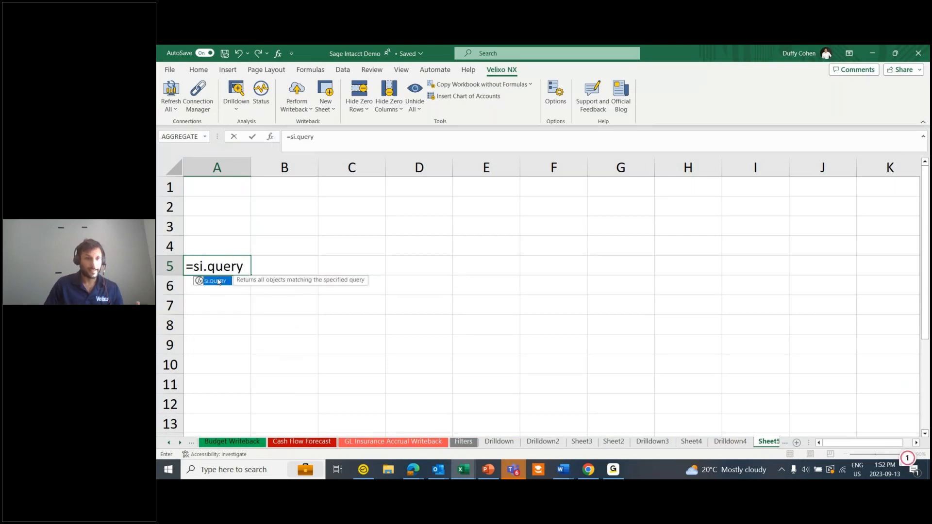
pyautogui.doubleClick(219, 282)
pyautogui.write('"sage')
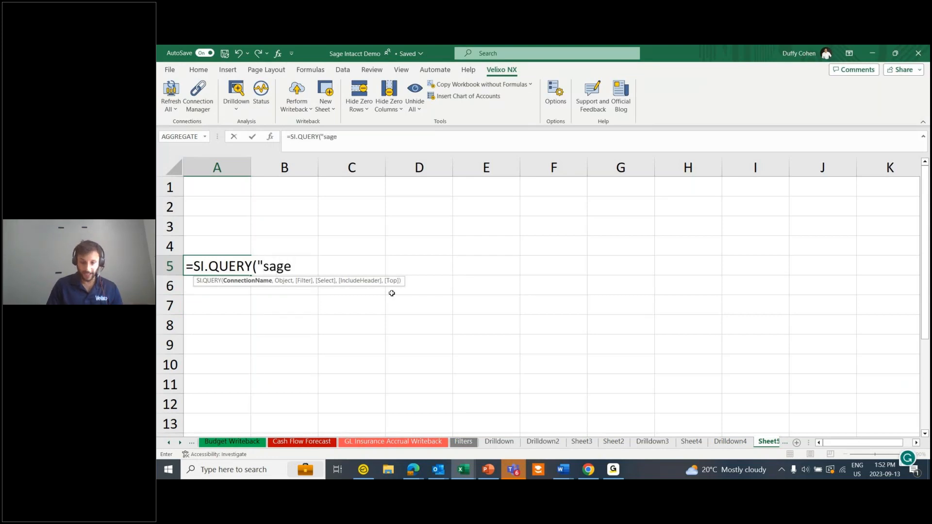
pyautogui.write('","APBILL')
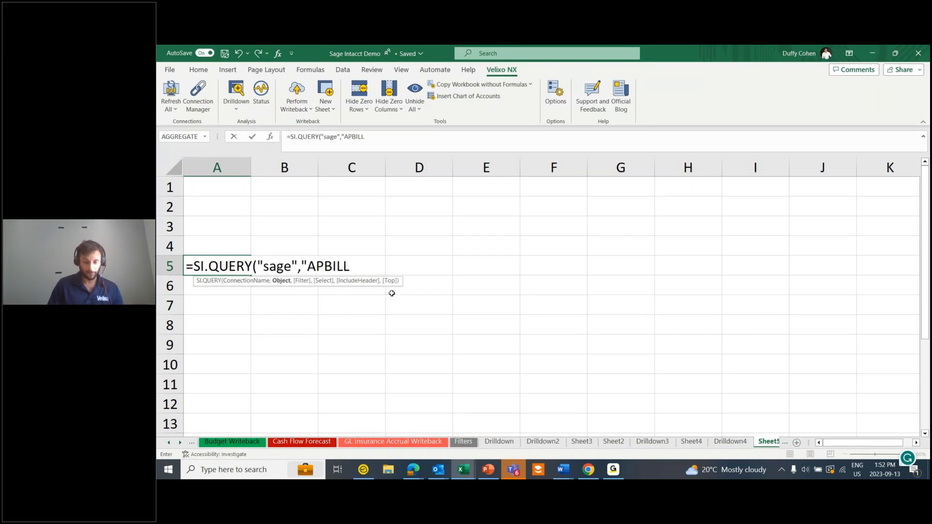
pyautogui.write('")')
pyautogui.press('Return')
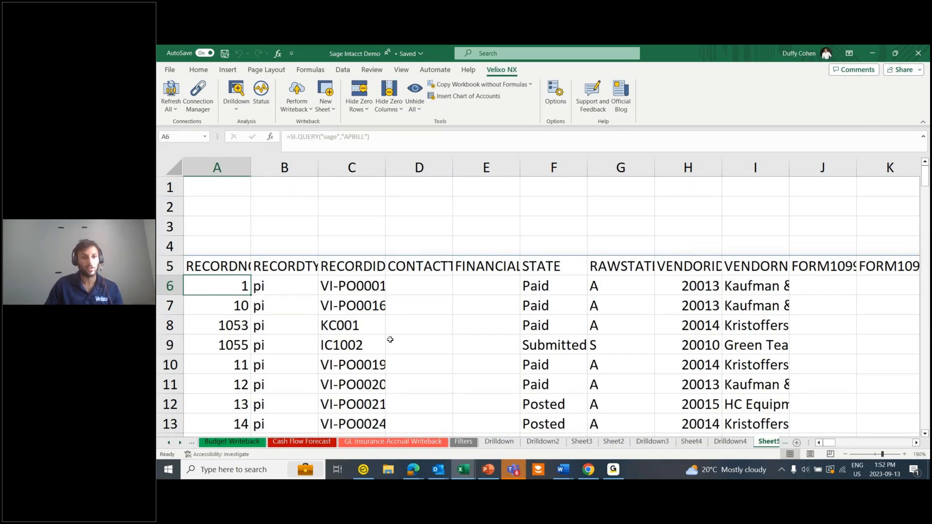
pyautogui.moveTo(926, 182)
pyautogui.mouseDown()
pyautogui.moveTo(925, 439)
pyautogui.moveTo(917, 169)
pyautogui.mouseUp()
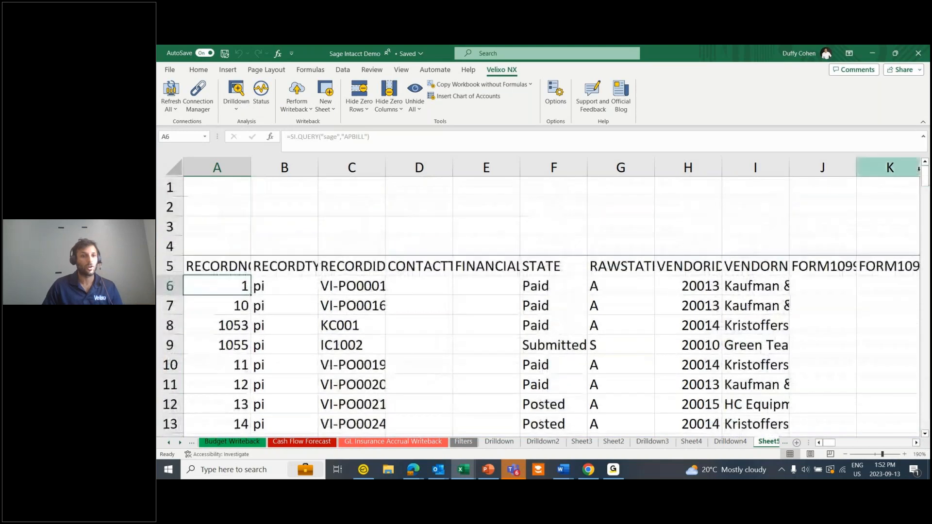
pyautogui.click(209, 231)
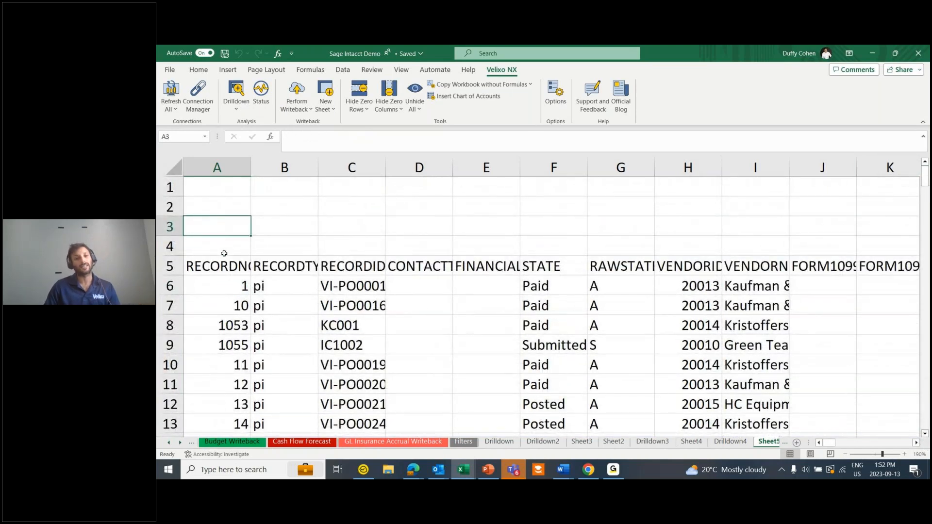
pyautogui.click(223, 265)
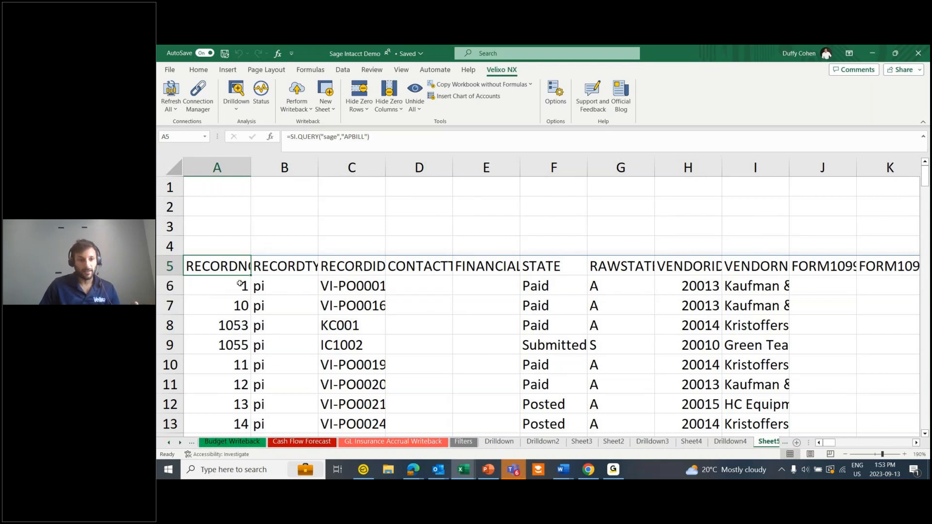
# - Examine the GL Insurance Accrual Writeback sheet's filters, settings and the accrual calculation for USA 1 in row 17
pyautogui.click(377, 442)
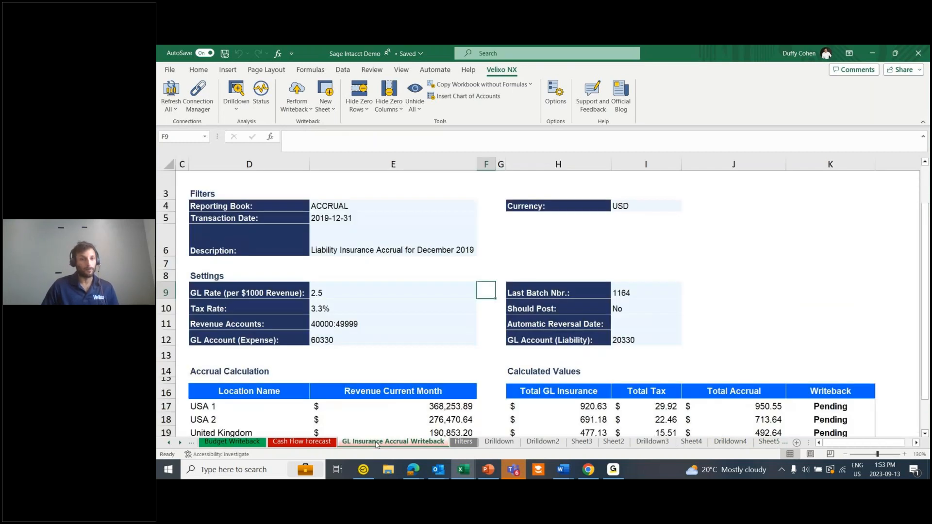
pyautogui.scroll(1, 387, 366)
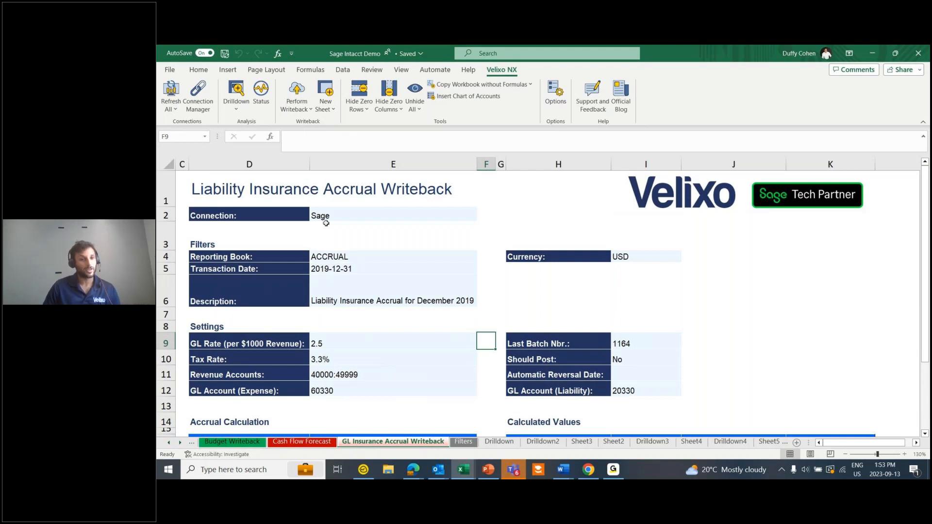
pyautogui.click(206, 184)
pyautogui.scroll(-1, 290, 242)
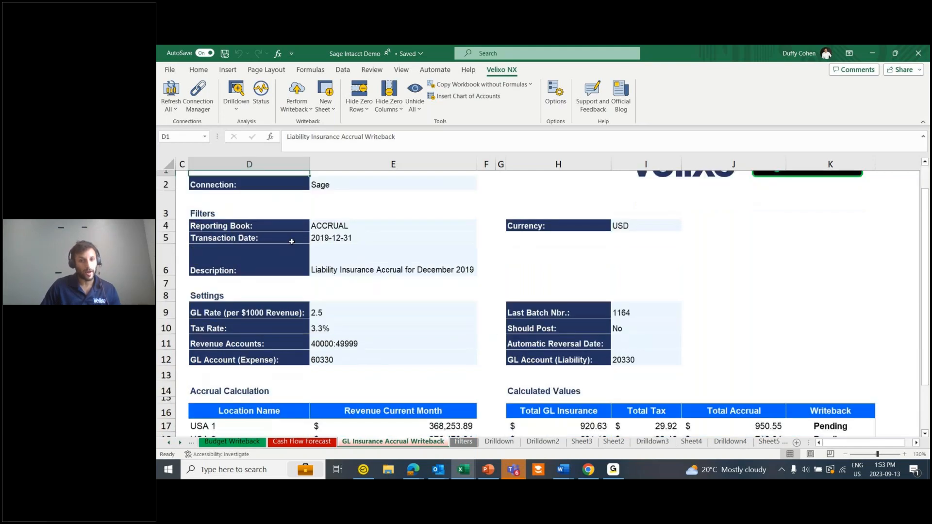
pyautogui.click(776, 381)
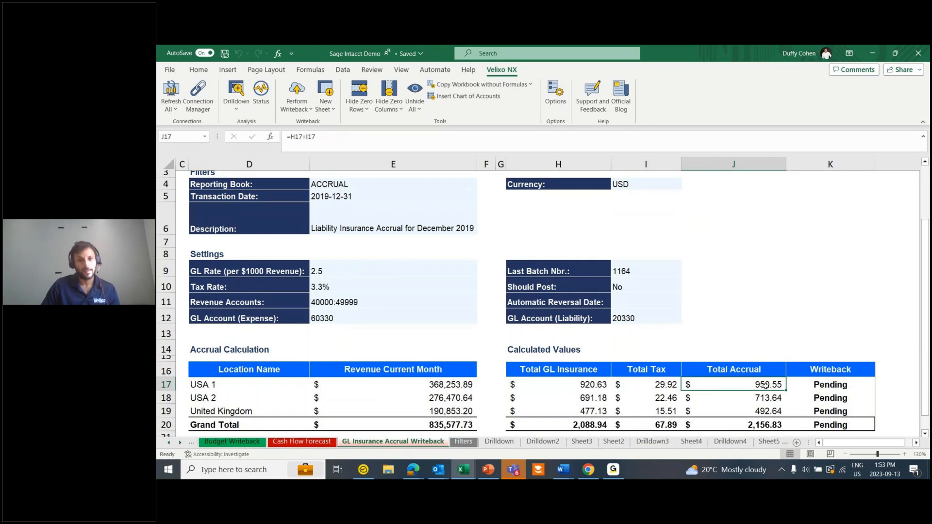
pyautogui.click(443, 384)
pyautogui.click(234, 381)
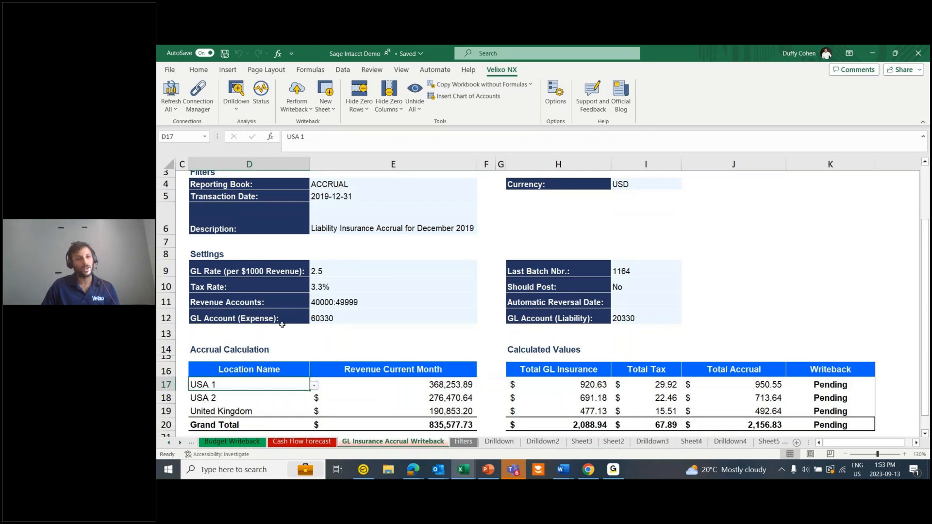
# - Set the GL Rate per $1000 Revenue in cell E9 to 2.8
pyautogui.click(353, 270)
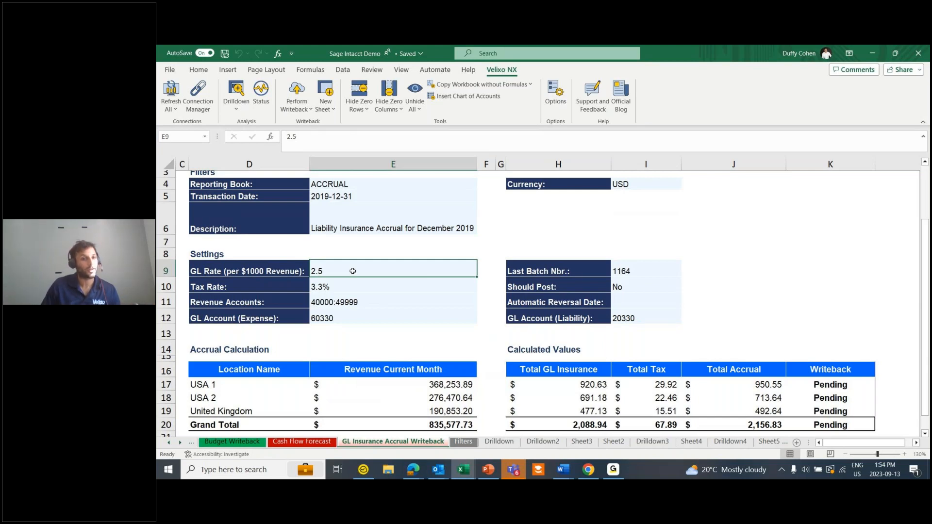
pyautogui.doubleClick(353, 271)
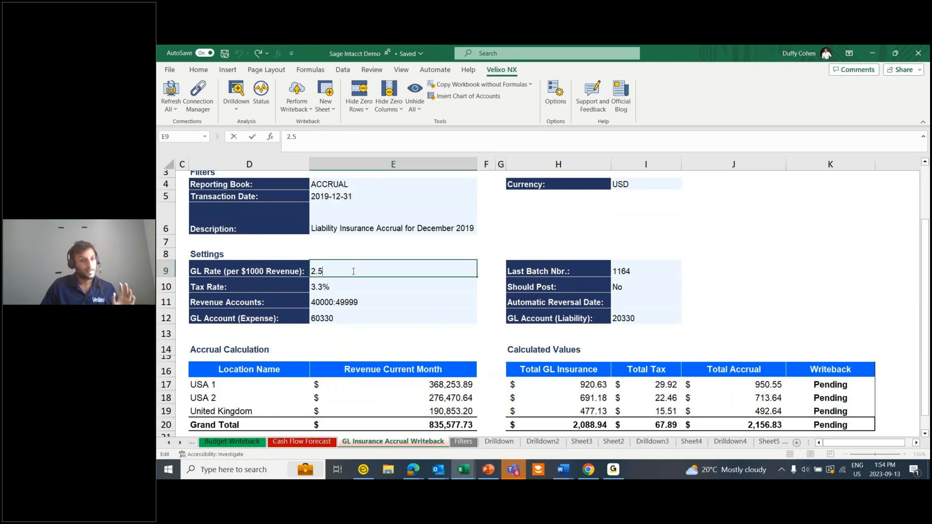
pyautogui.press('BackSpace')
pyautogui.write('8')
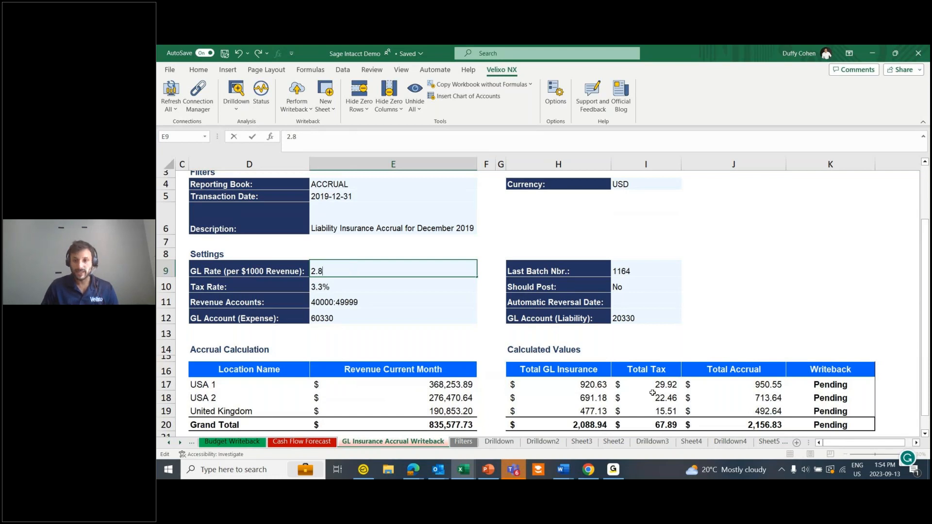
pyautogui.press('Escape')
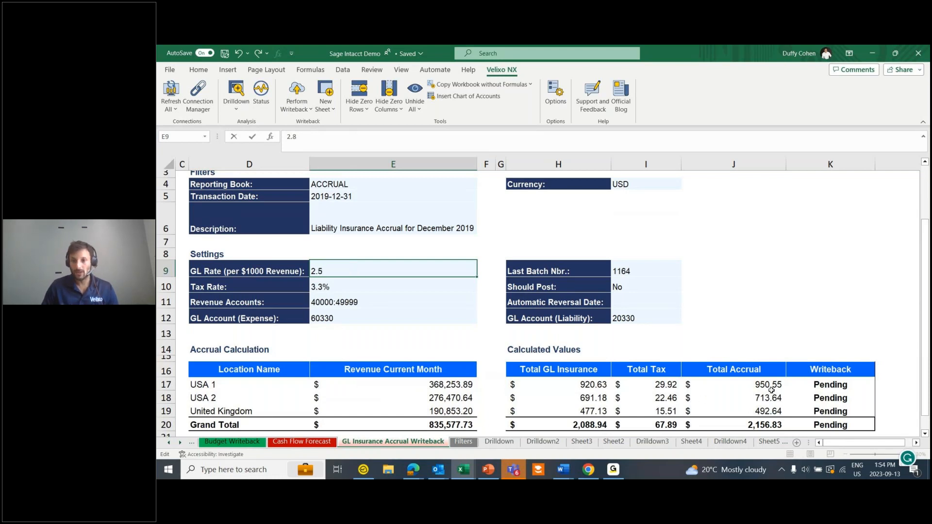
pyautogui.press('Tab')
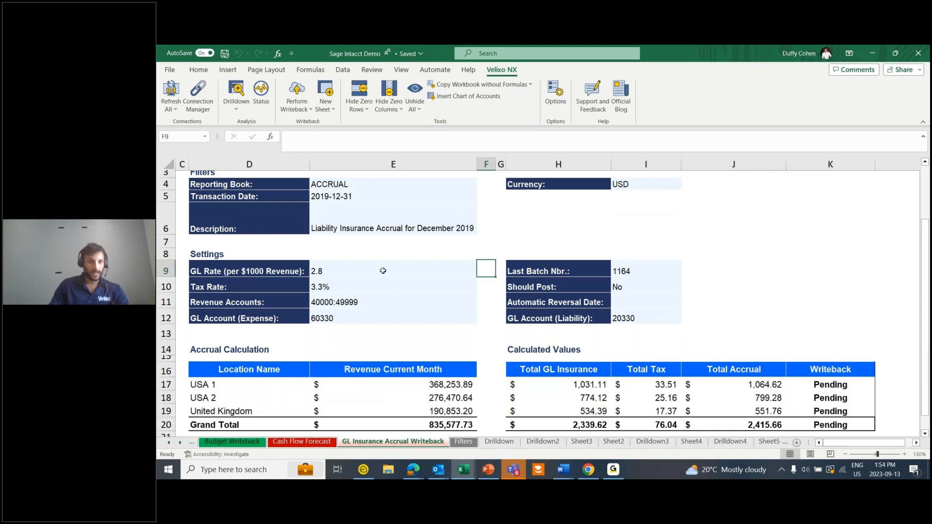
# - Perform the Velixo writeback for the current GL Insurance Accrual Writeback worksheet
pyautogui.scroll(1, 383, 242)
pyautogui.scroll(-1, 383, 241)
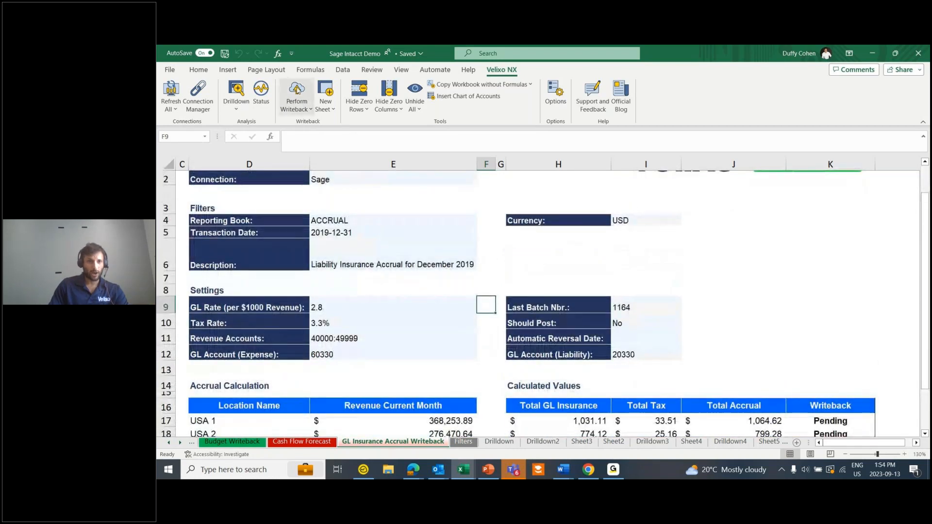
pyautogui.click(297, 90)
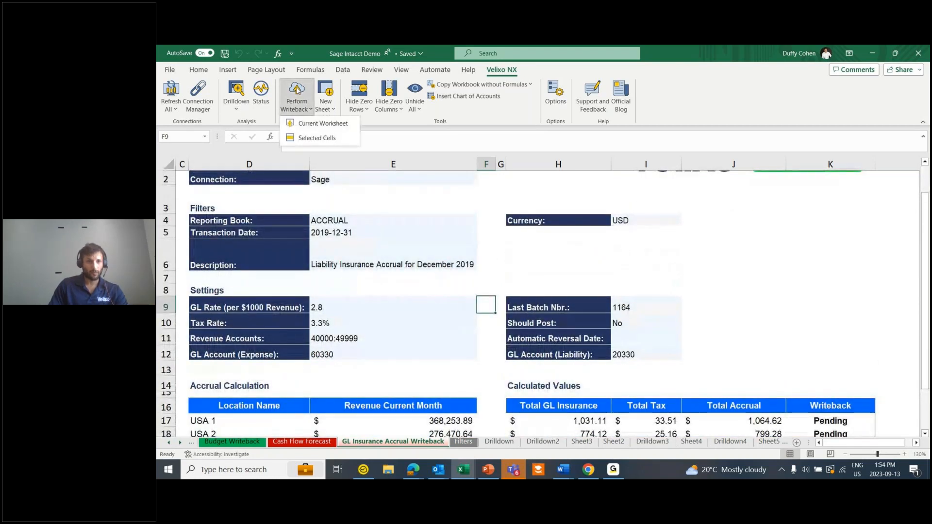
pyautogui.click(316, 124)
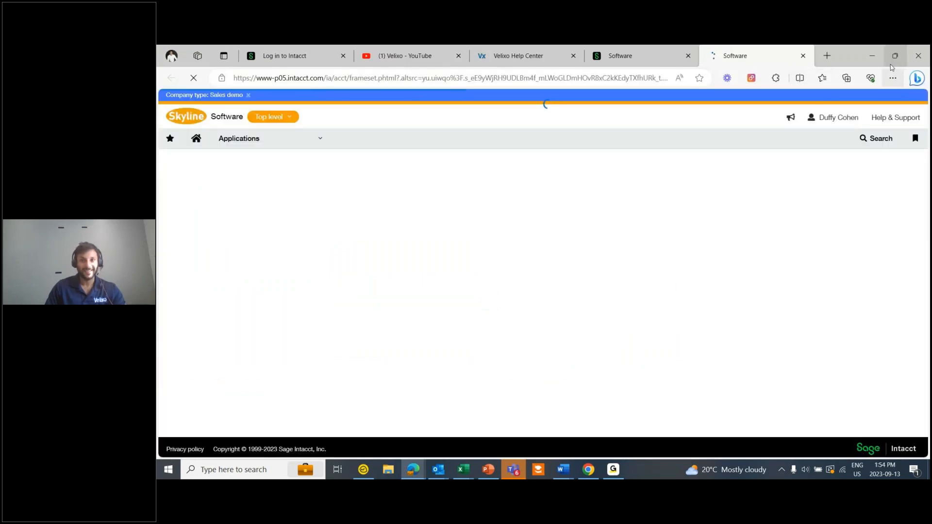
# - Compare the uploaded Sage Intacct journal entry's lines with the sheet's Total Accrual amounts, and review the entry's header details
pyautogui.click(893, 59)
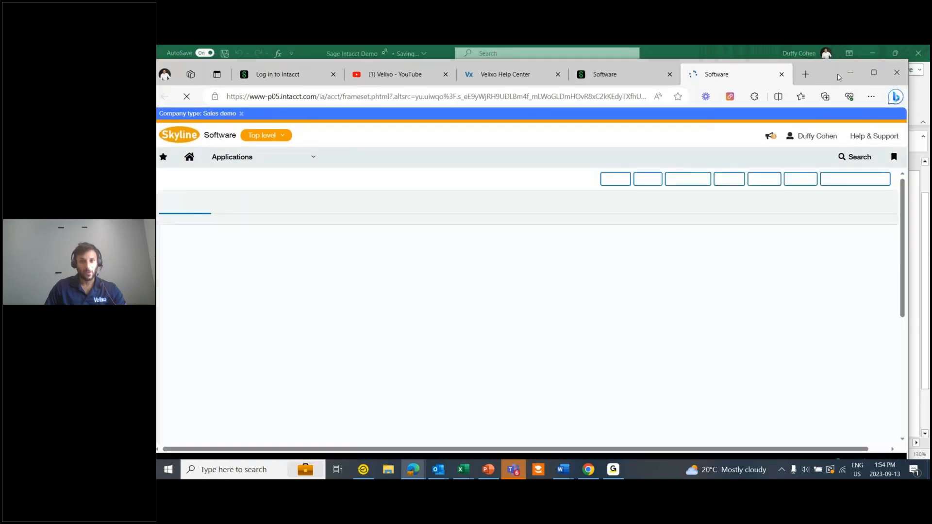
pyautogui.moveTo(847, 68); pyautogui.dragTo(576, 68)
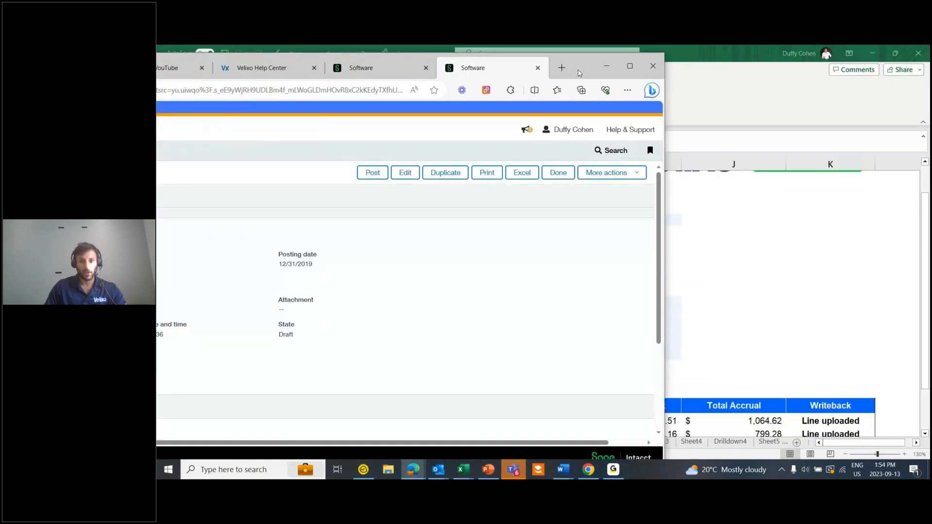
pyautogui.scroll(-3, 446, 346)
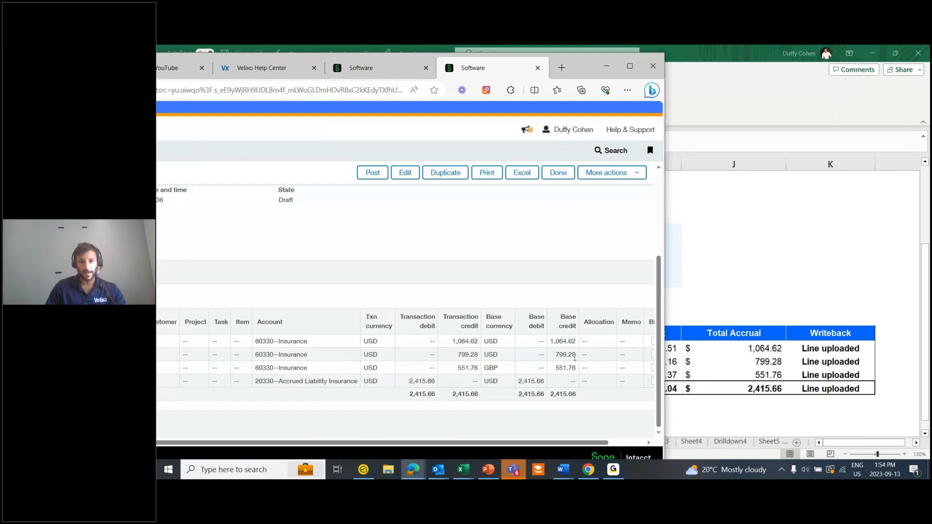
pyautogui.click(630, 67)
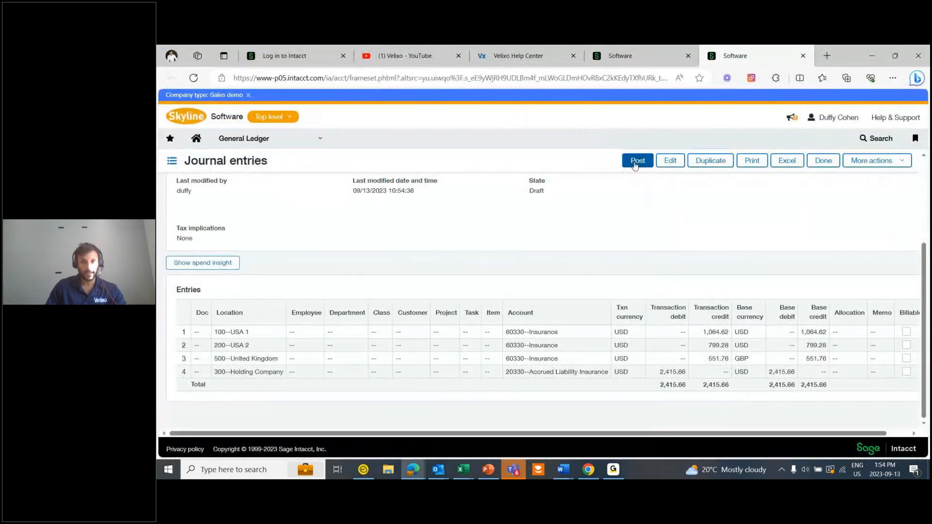
pyautogui.scroll(2, 492, 290)
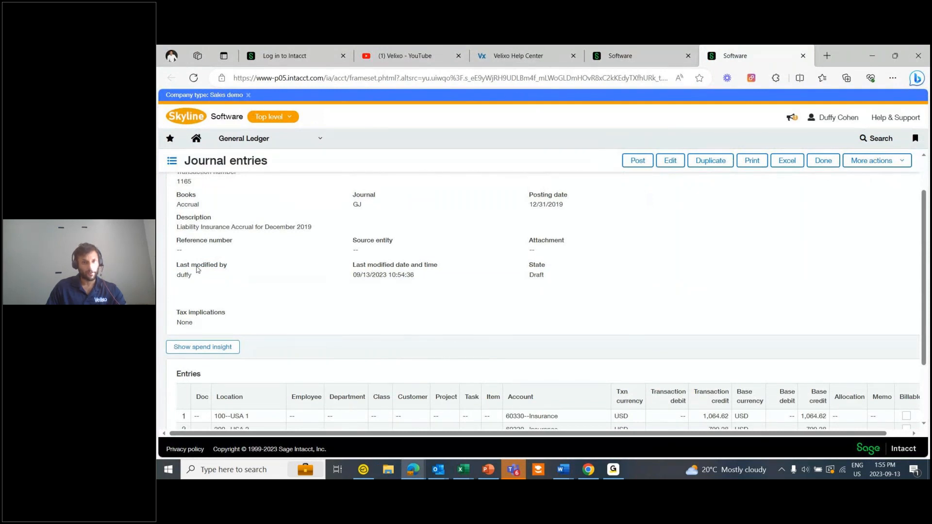
# - Return to Excel and run a Smart Refresh on the Budget Writeback sheet
pyautogui.click(870, 57)
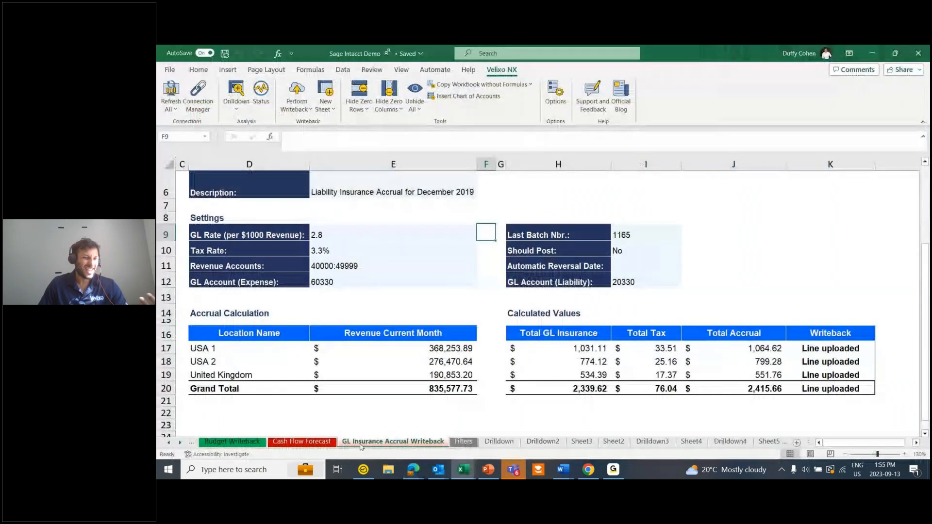
pyautogui.click(225, 444)
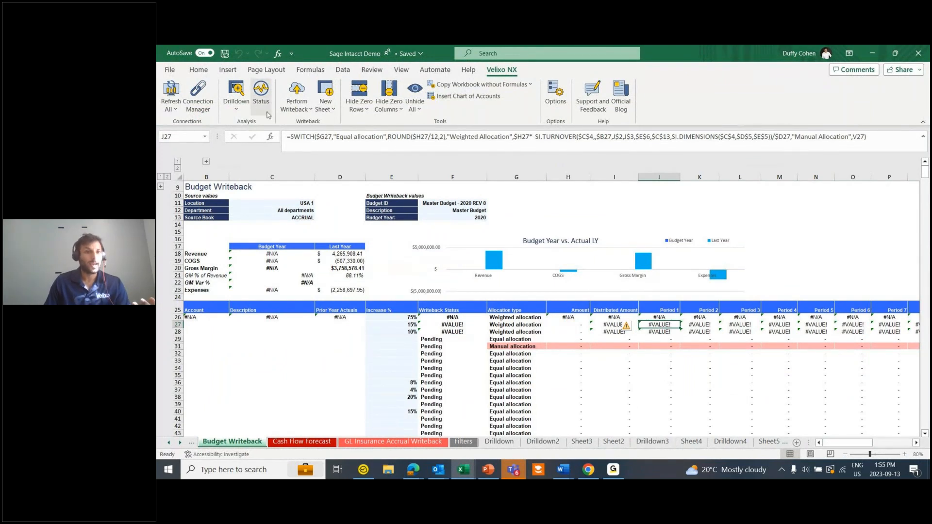
pyautogui.click(176, 110)
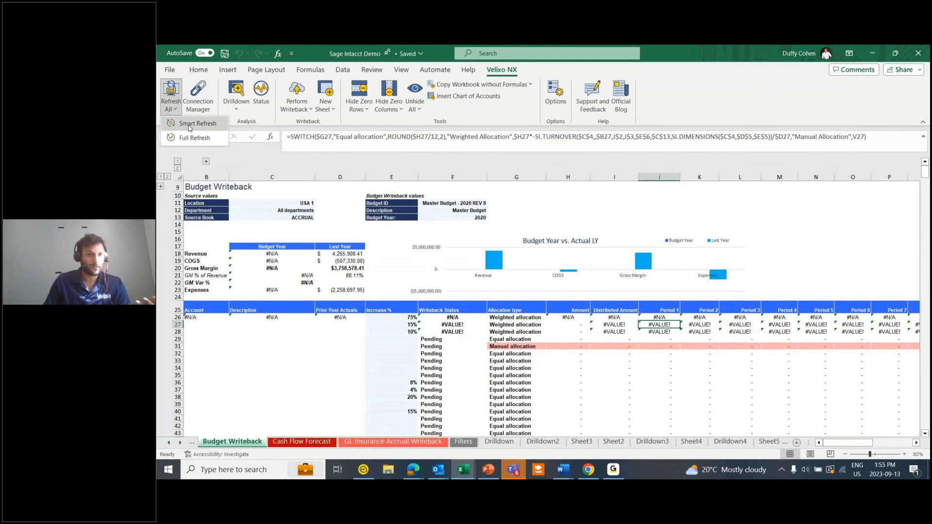
pyautogui.click(190, 125)
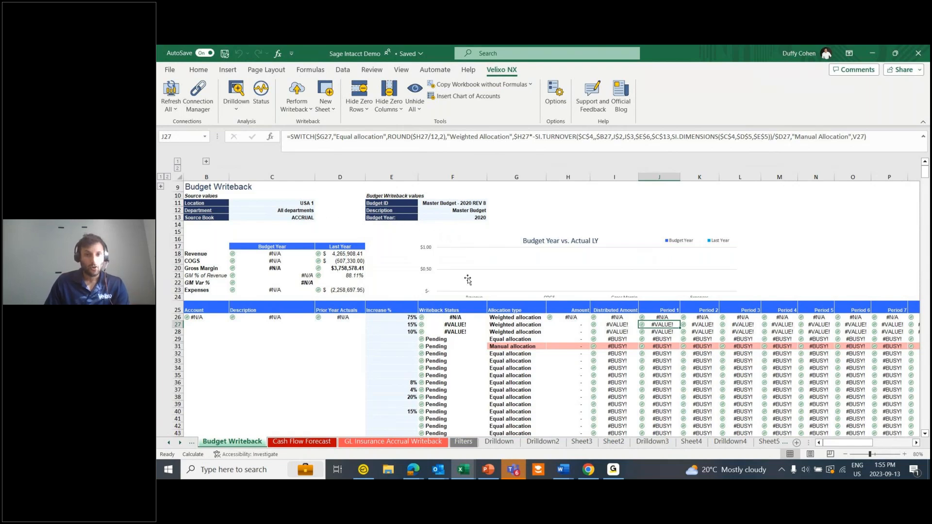
# - View the allocation type choices available for the Revenue - Reimbursed Expenses row in cell G27
pyautogui.click(522, 323)
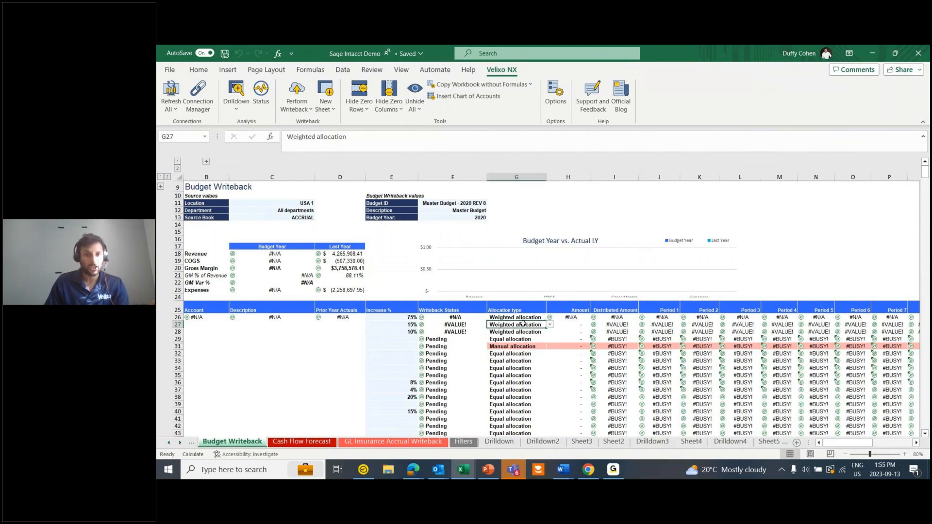
pyautogui.click(551, 326)
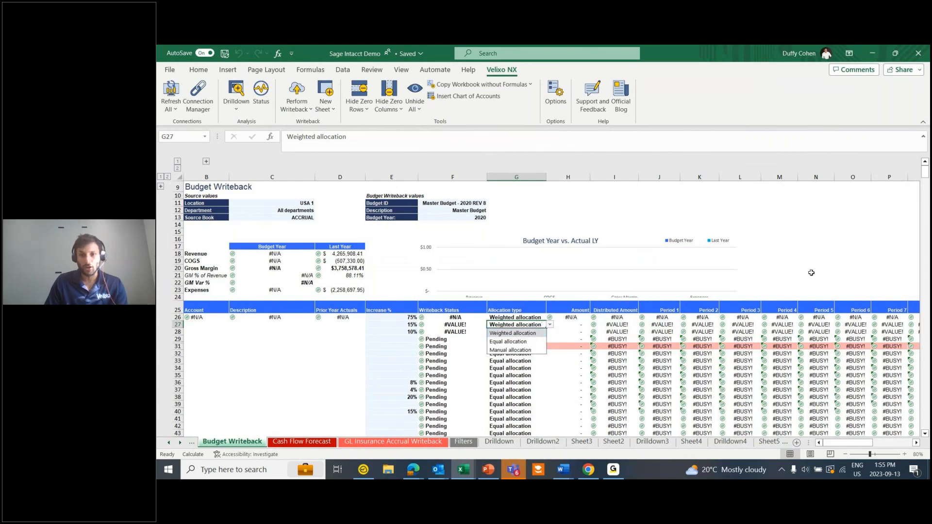
pyautogui.press('Escape')
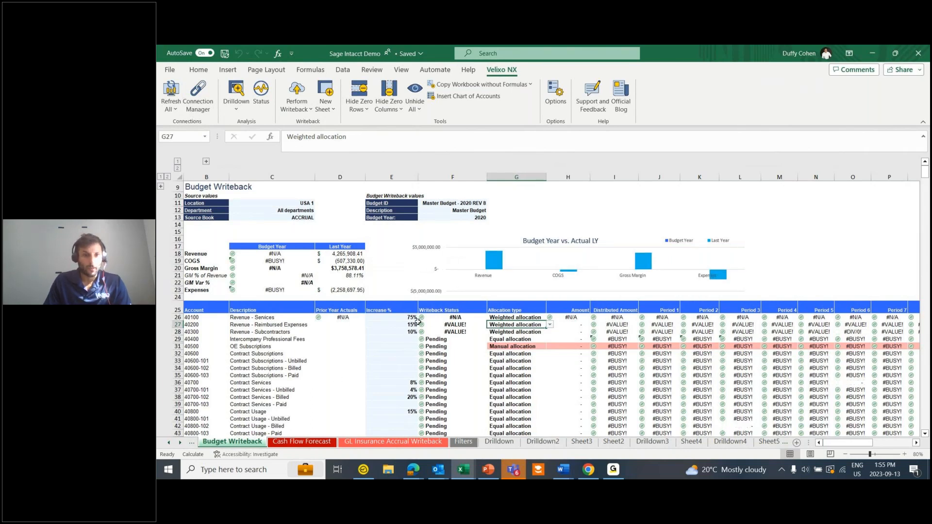
# - Set the Increase % for account 40100 Revenue - Services in cell E26 to 85%, and select its Writeback Status cell
pyautogui.click(406, 331)
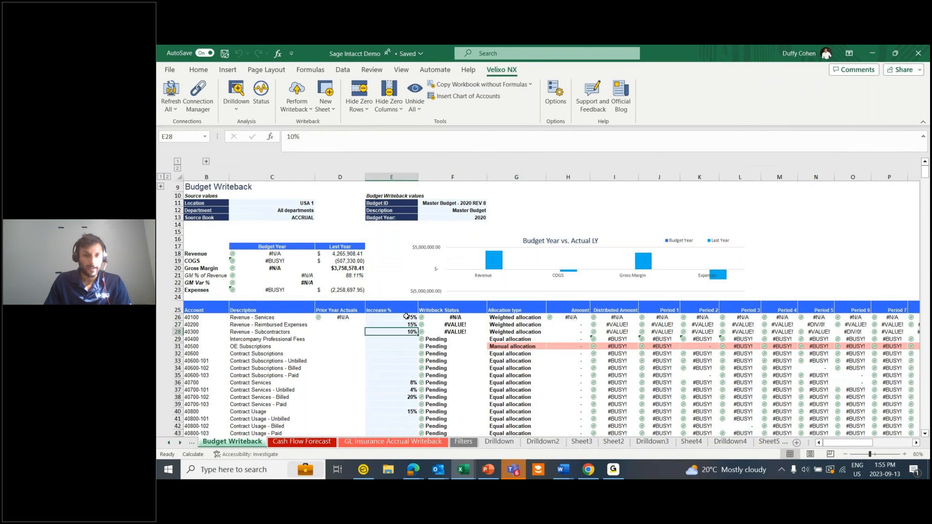
pyautogui.click(407, 318)
pyautogui.write('75%')
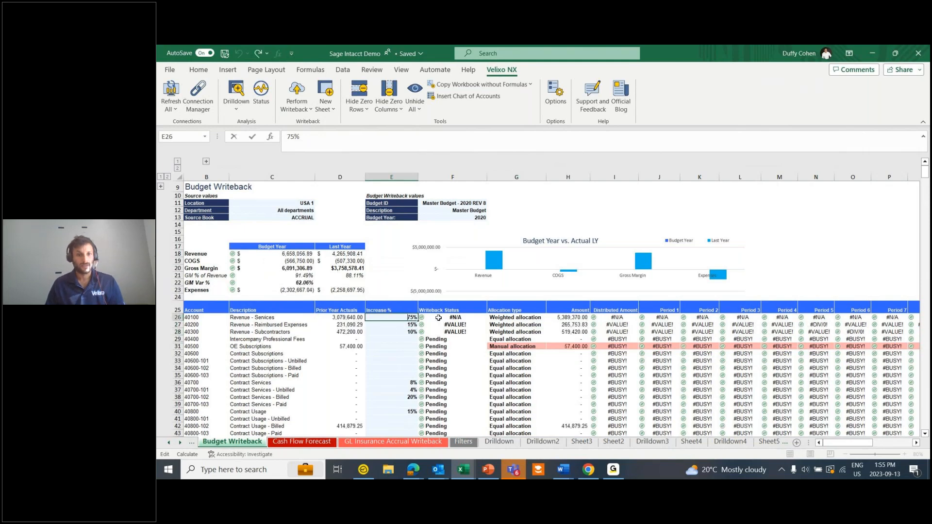
pyautogui.press('BackSpace')
pyautogui.press('BackSpace')
pyautogui.press('BackSpace')
pyautogui.write('85%')
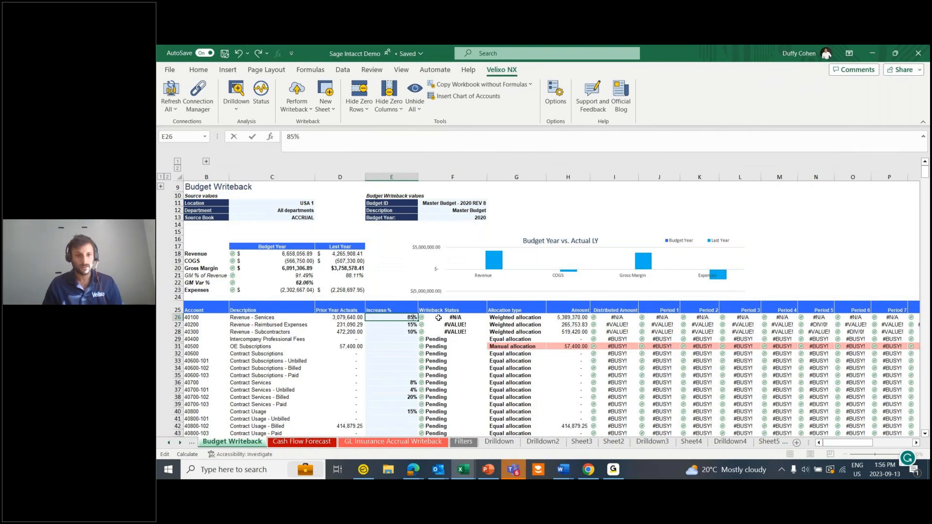
pyautogui.click(446, 320)
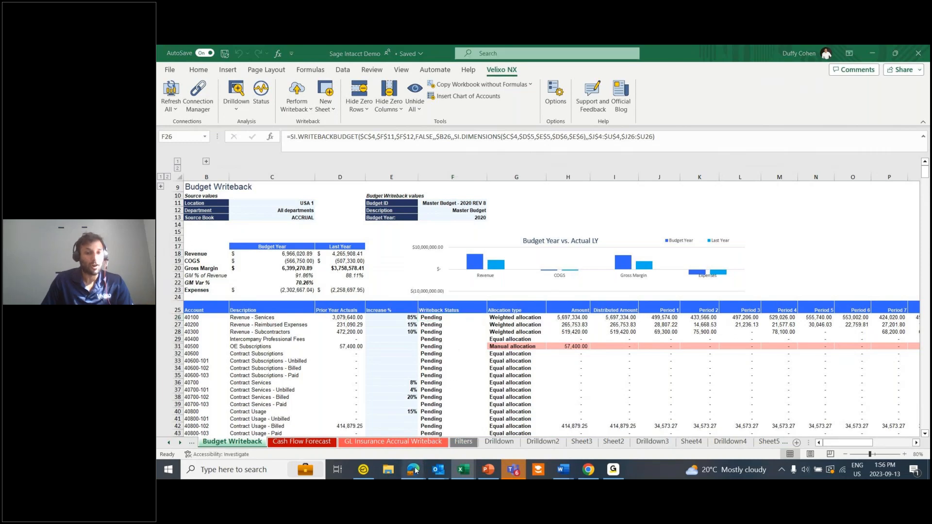
# - Switch to the browser and look through the Velixo YouTube channel's videos on Sage Intacct, Velixo lessons and Excel tips
pyautogui.moveTo(413, 470)
pyautogui.click(361, 434)
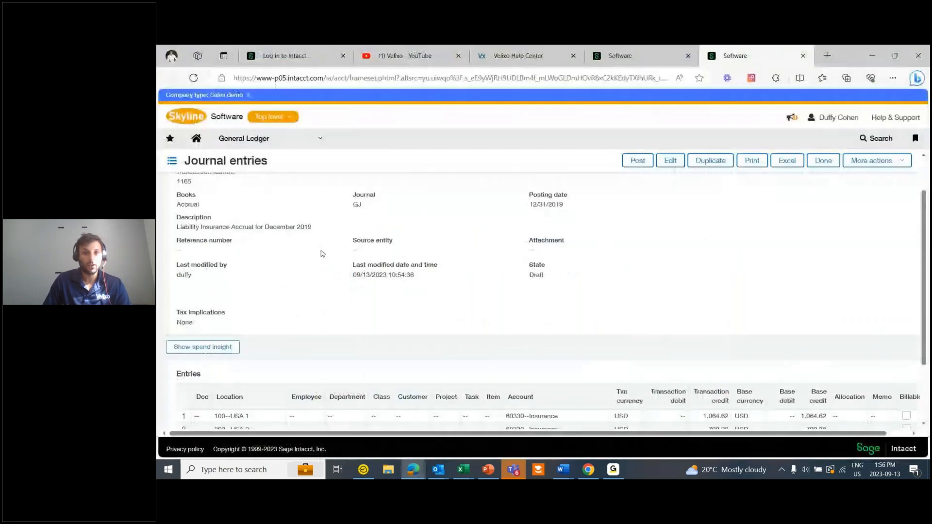
pyautogui.click(416, 56)
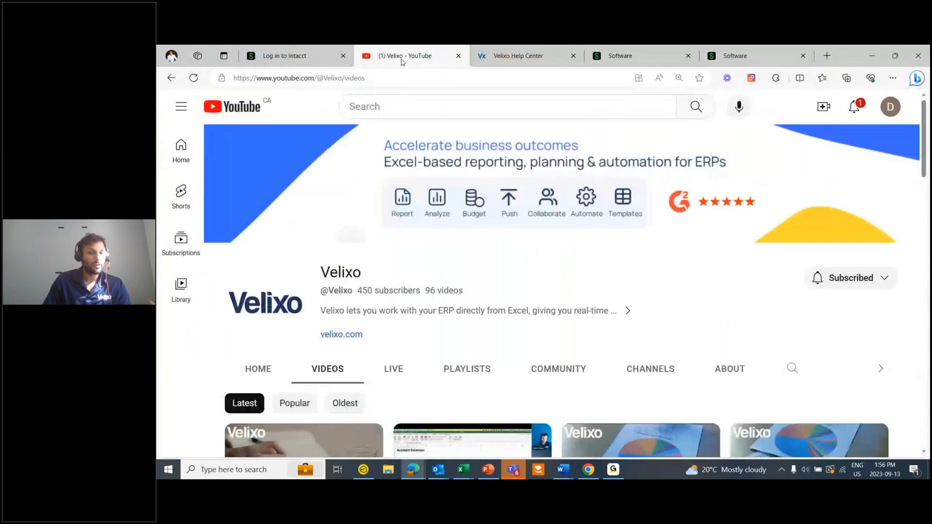
pyautogui.scroll(-3, 638, 244)
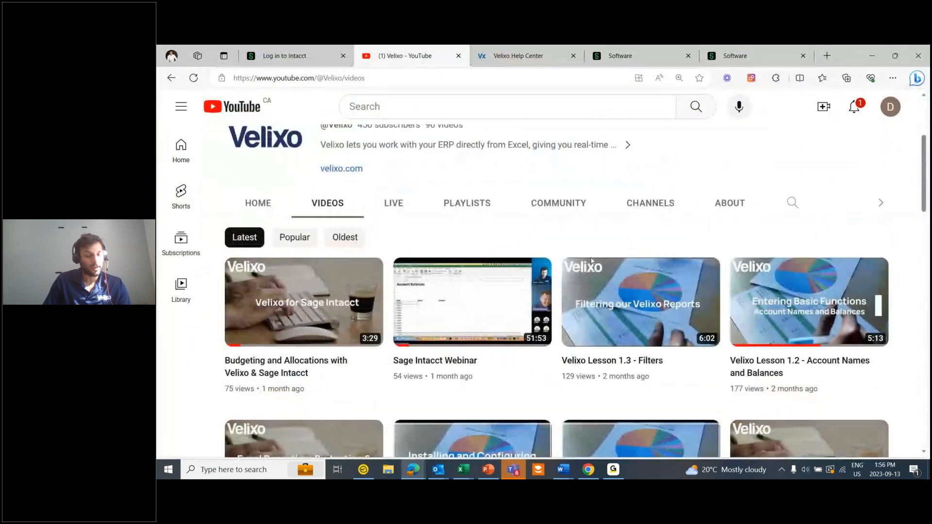
pyautogui.scroll(-1, 587, 245)
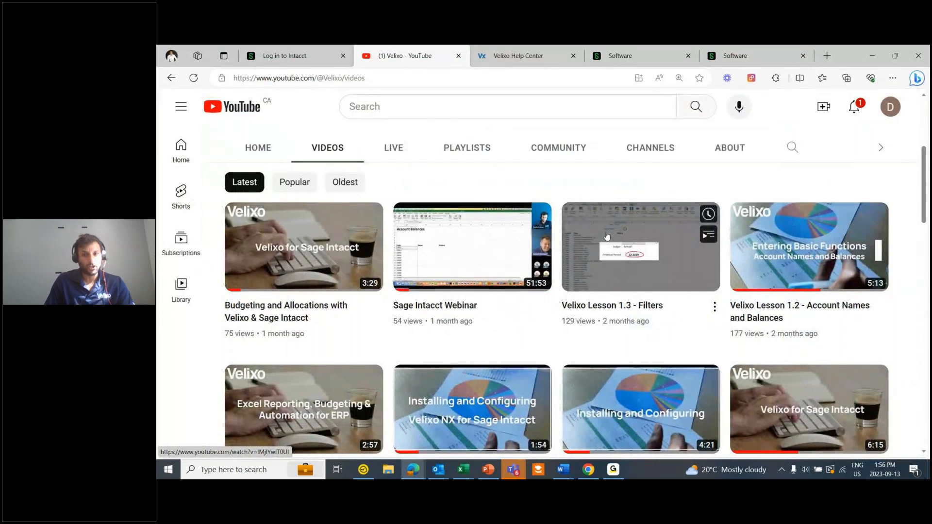
pyautogui.scroll(-2, 607, 236)
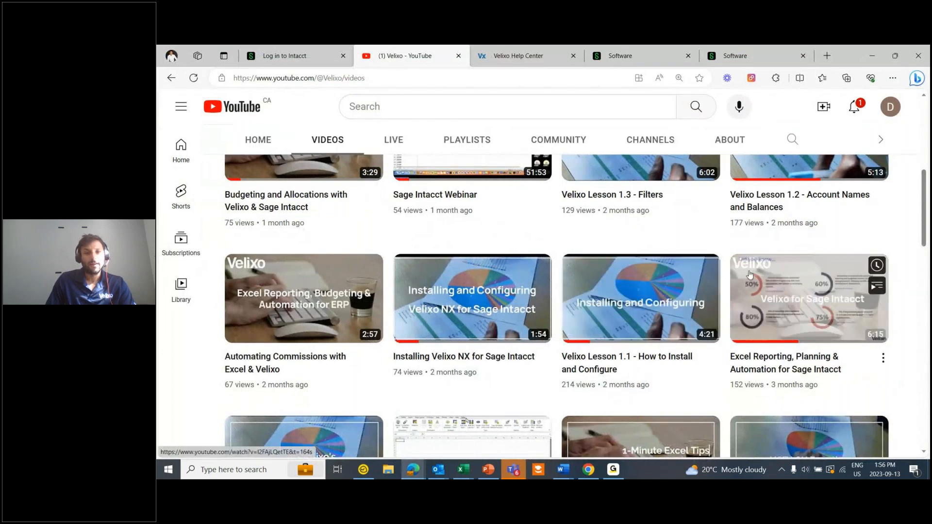
pyautogui.scroll(-3, 602, 258)
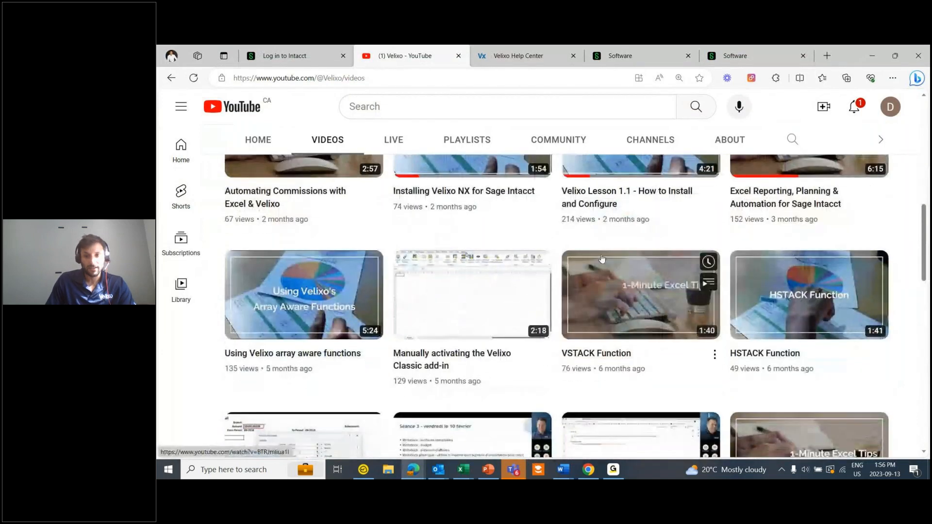
pyautogui.scroll(6, 279, 326)
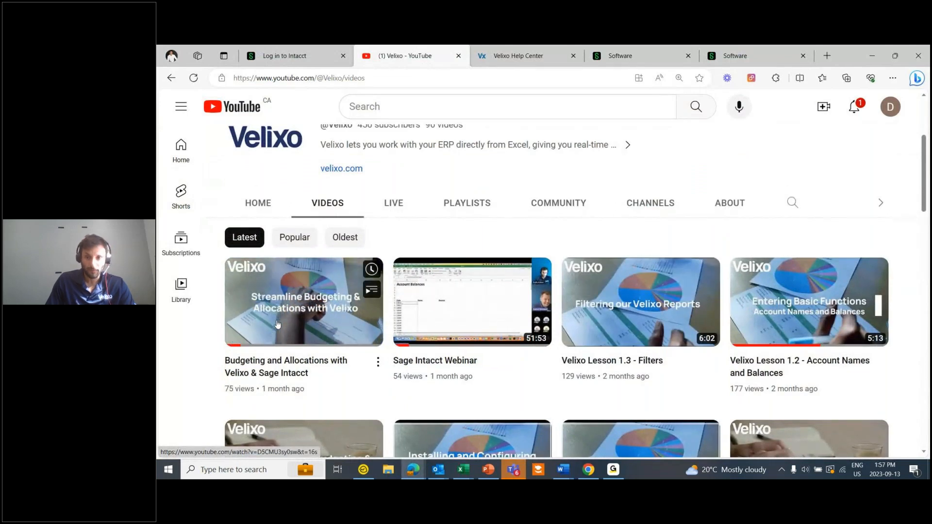
pyautogui.scroll(-3, 447, 313)
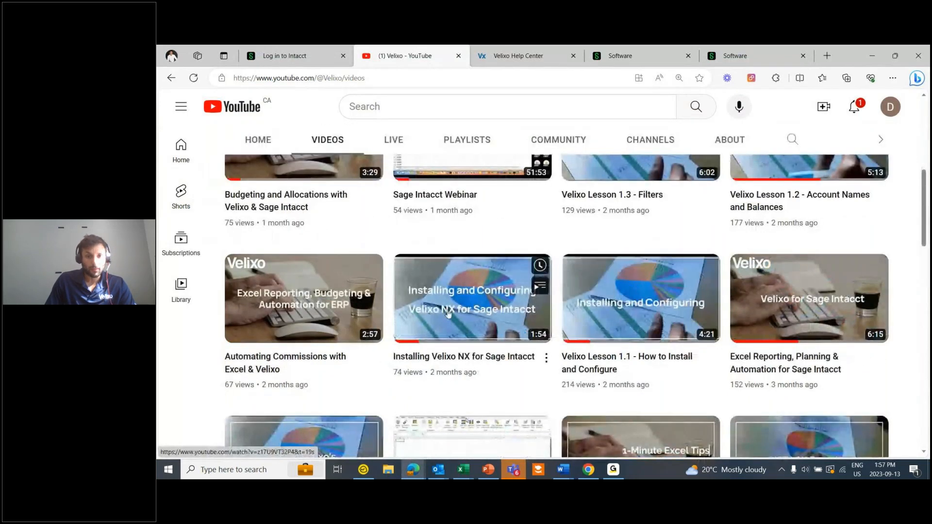
pyautogui.scroll(-2, 506, 318)
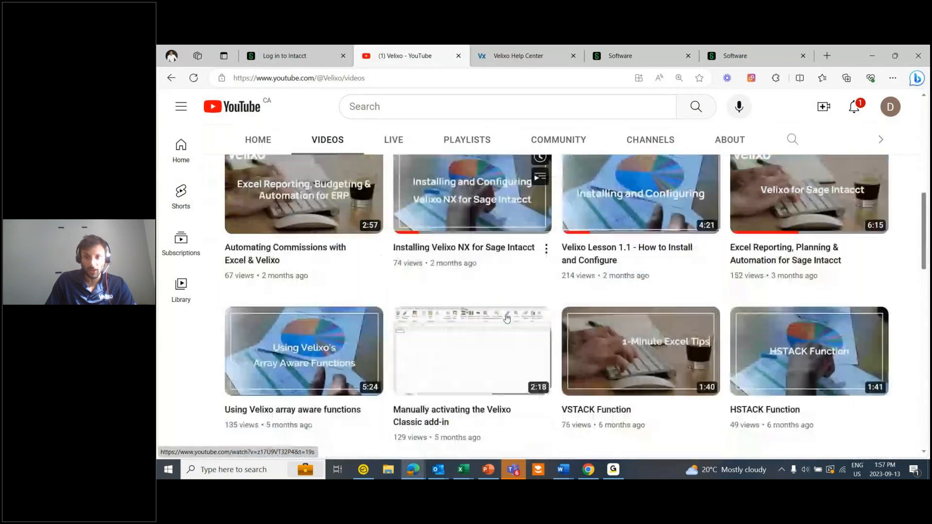
pyautogui.scroll(-2, 383, 330)
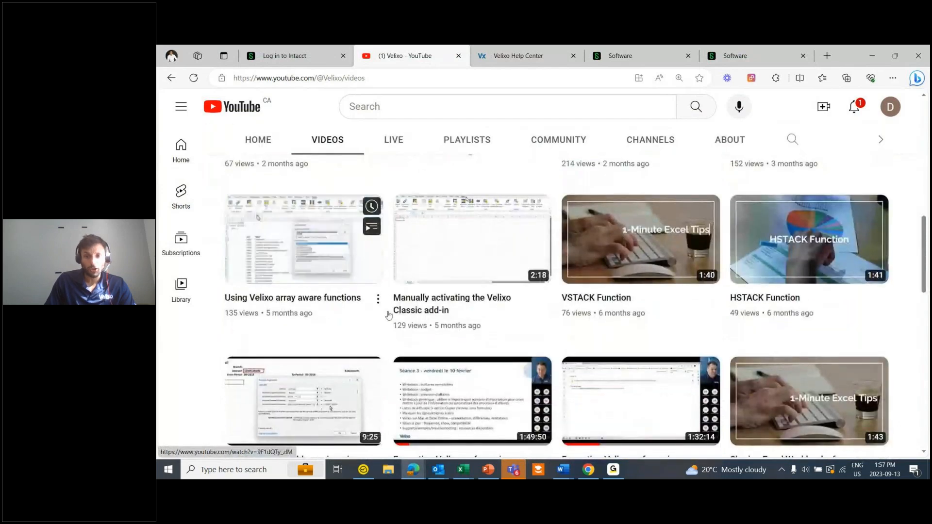
pyautogui.scroll(-4, 471, 270)
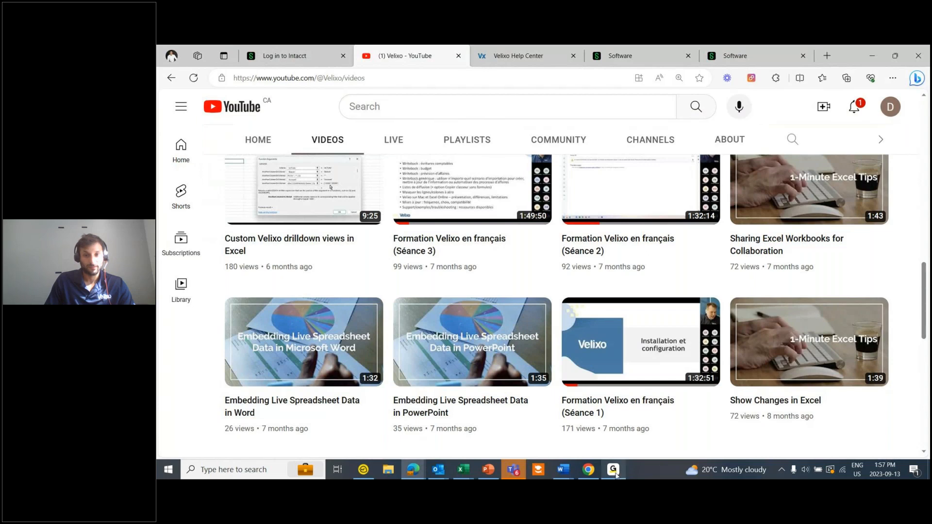
pyautogui.moveTo(612, 471)
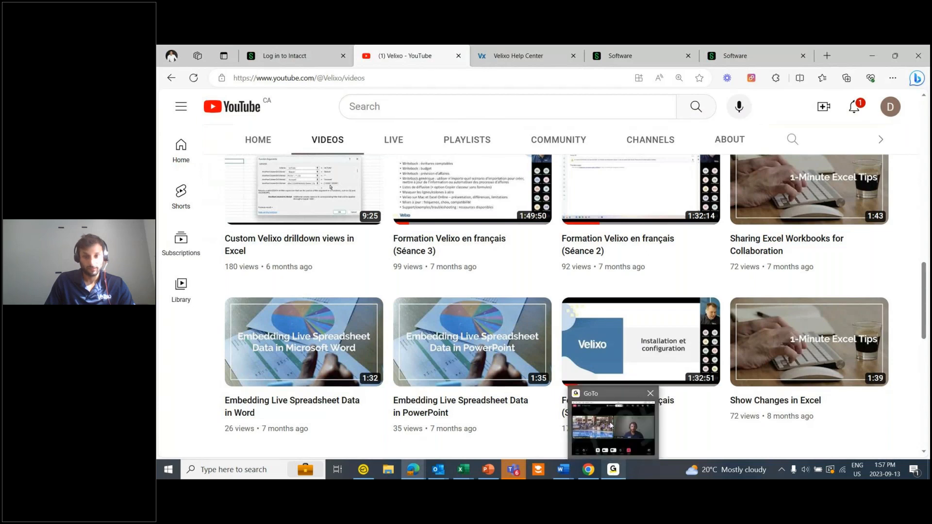